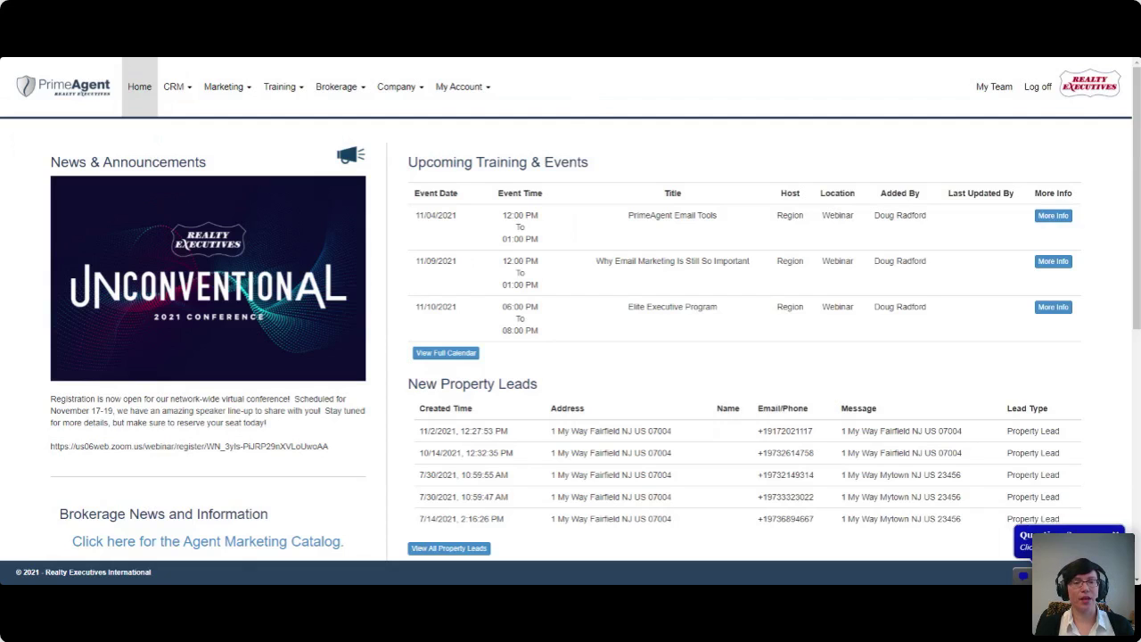
Step: Open the agent profile for editing and review its name, address and phone fields, including Address 1 and Direct Phone
left_click(463, 91)
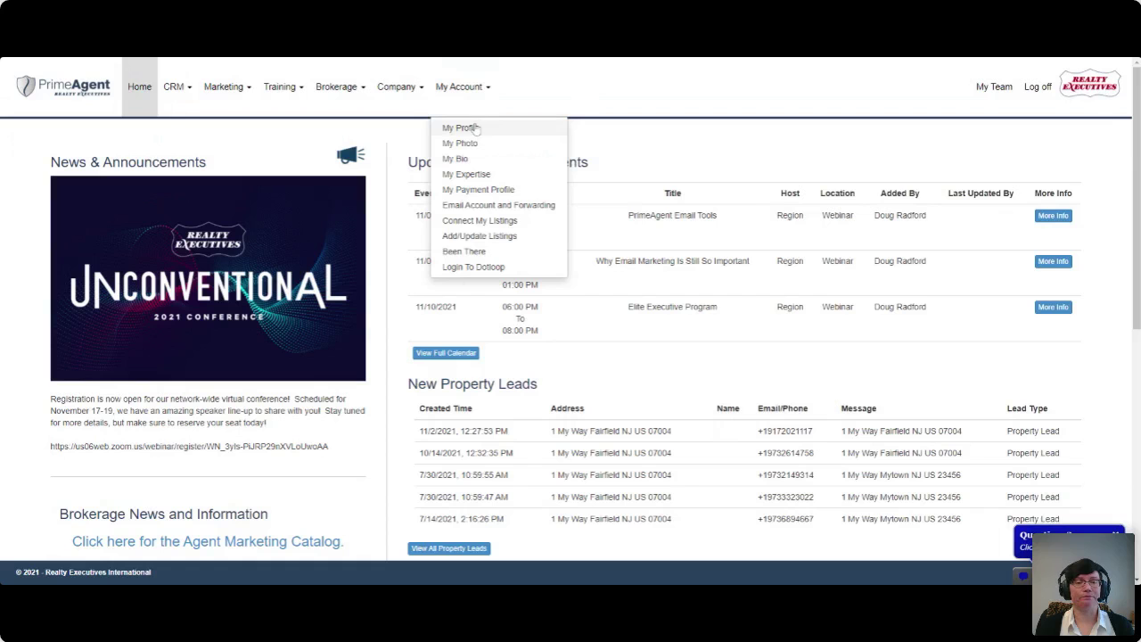
left_click(476, 129)
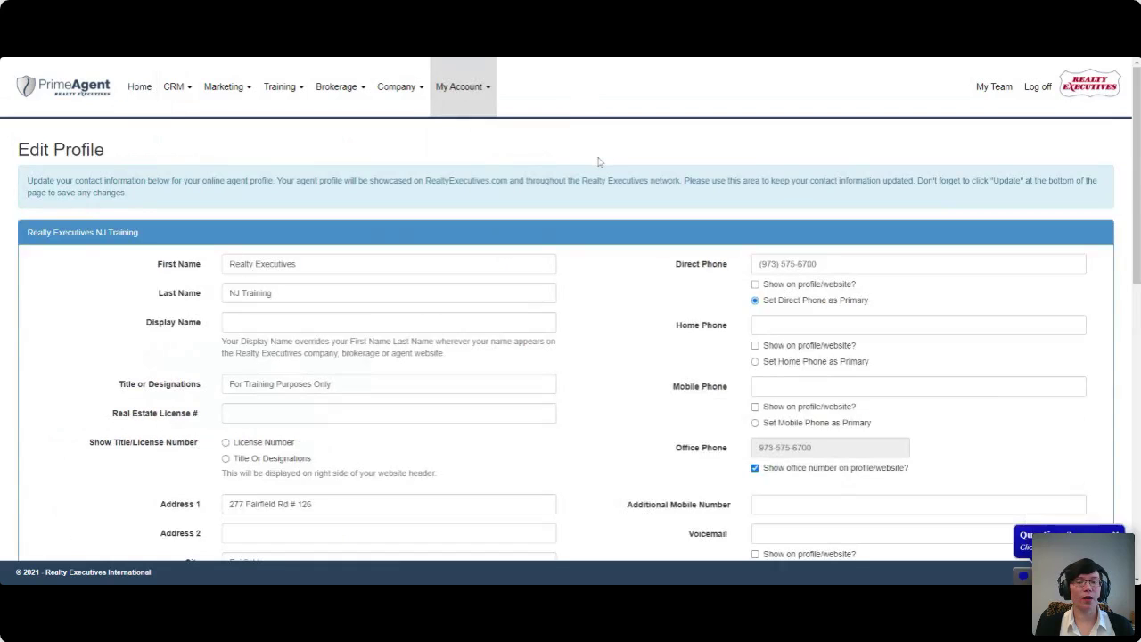
scroll(605, 161, "down", 3)
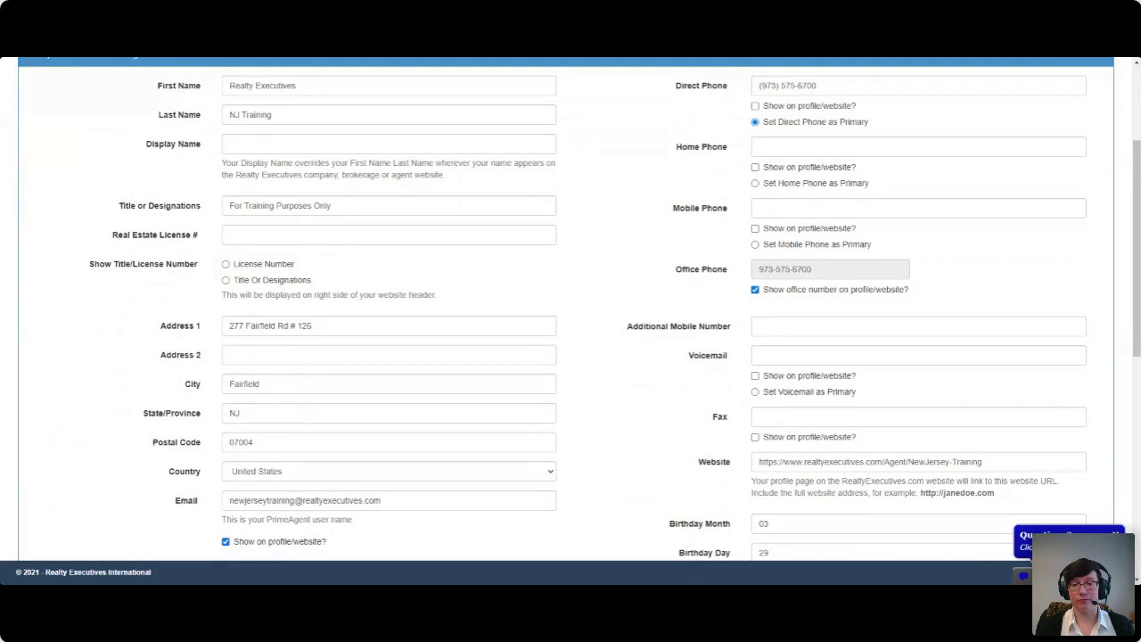
left_click(551, 323)
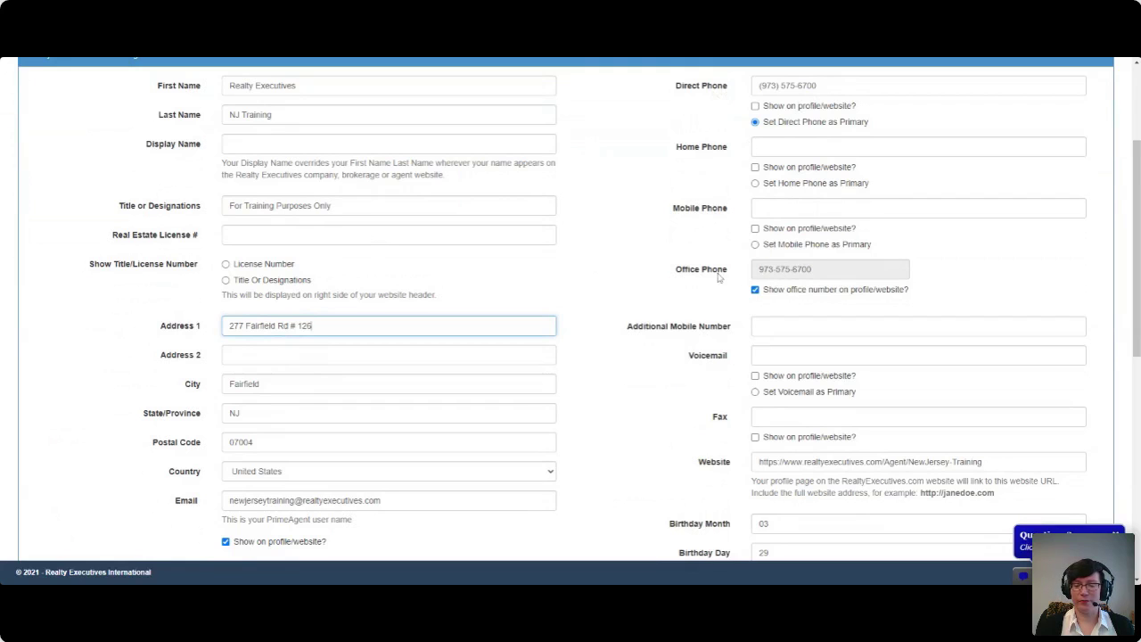
left_click(891, 85)
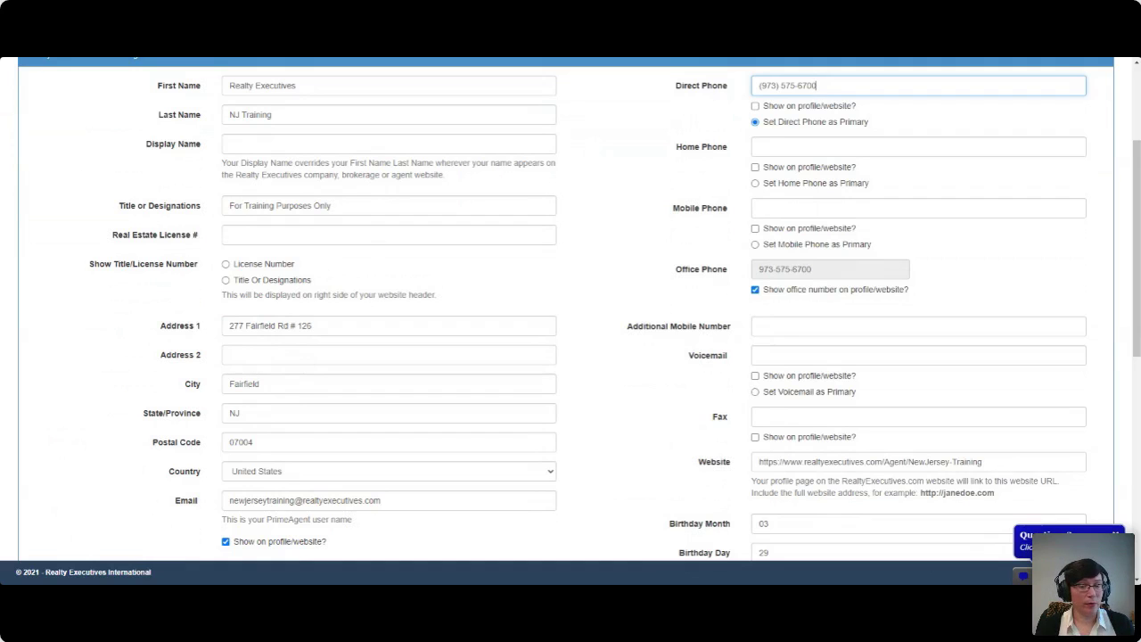
left_click(659, 184)
Step: Review the profile's website, languages, social media links and short bio, and save the profile with Update
scroll(643, 189, "down", 2)
scroll(642, 190, "down", 2)
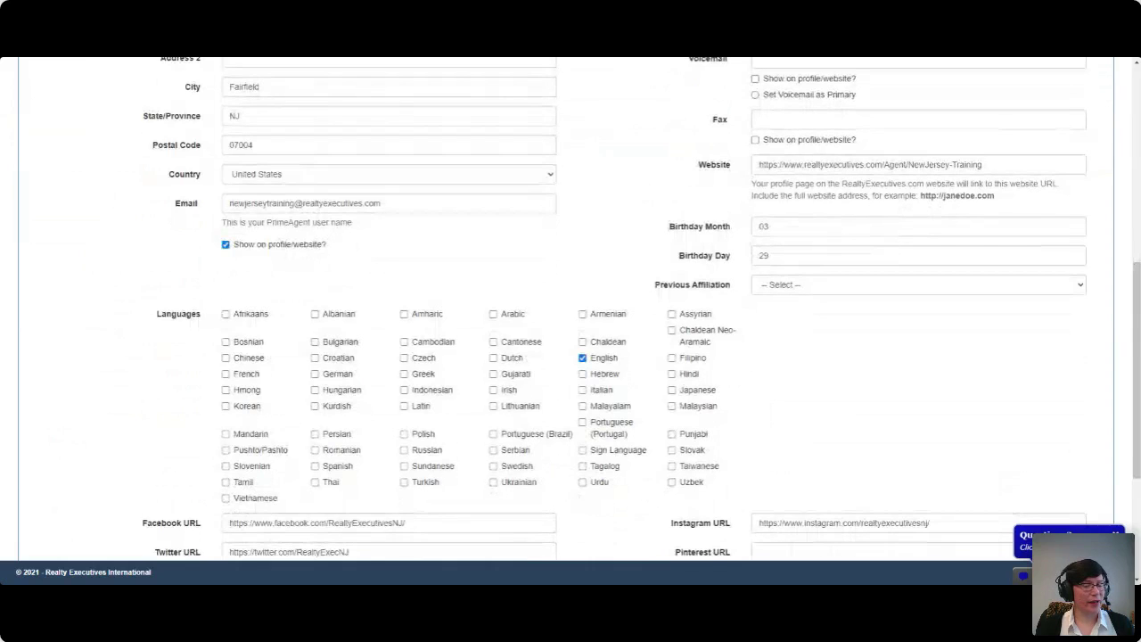
left_click(950, 167)
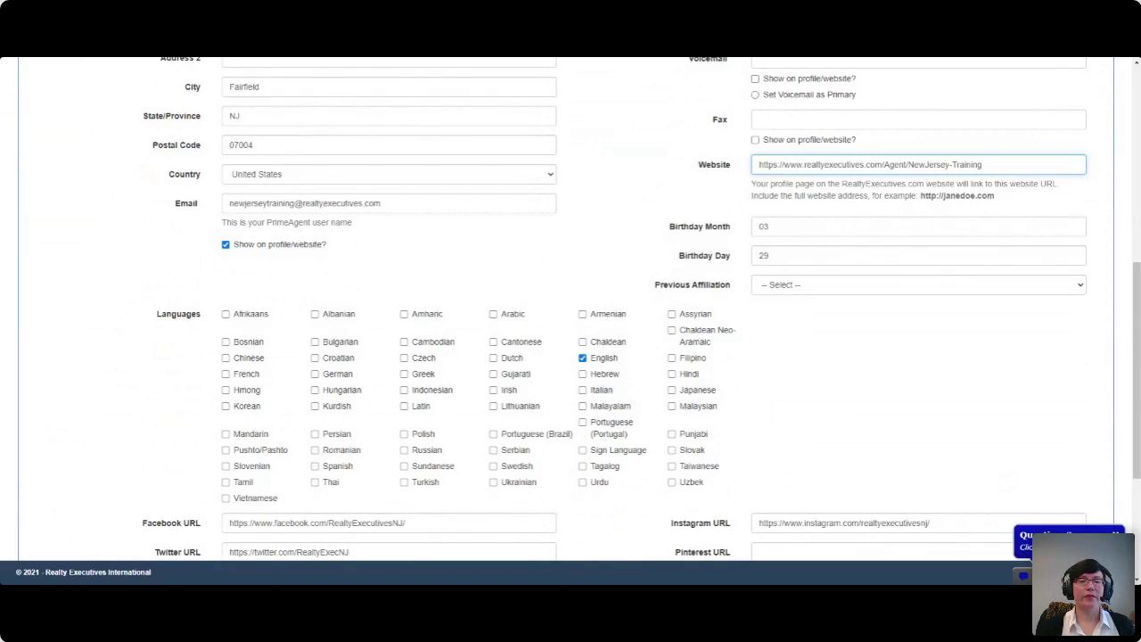
scroll(615, 346, "down", 2)
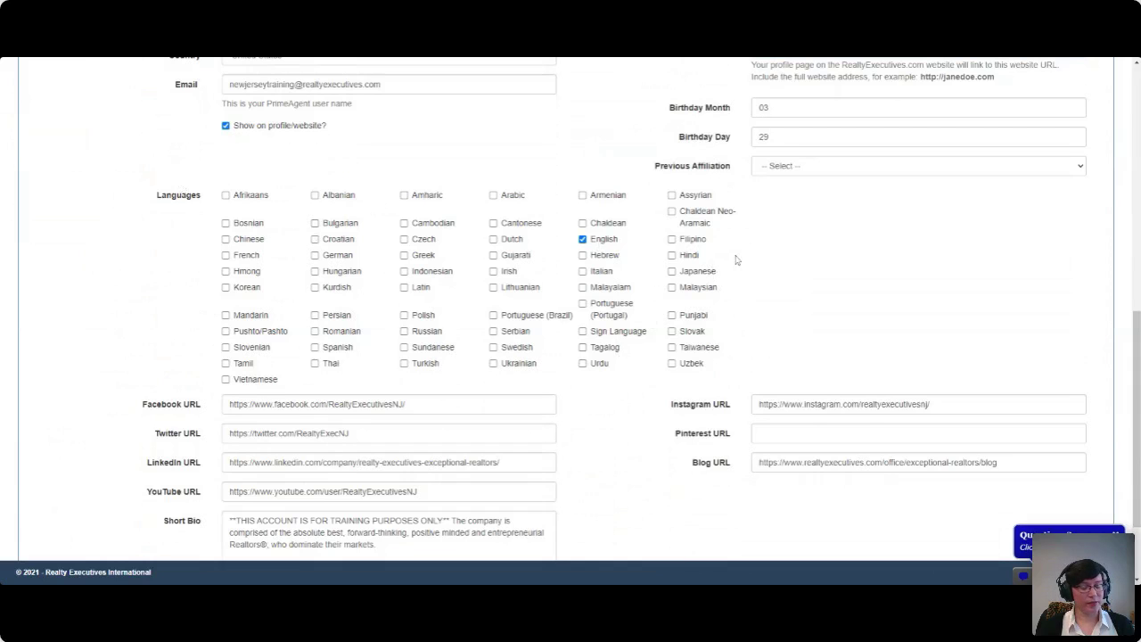
scroll(740, 256, "down", 2)
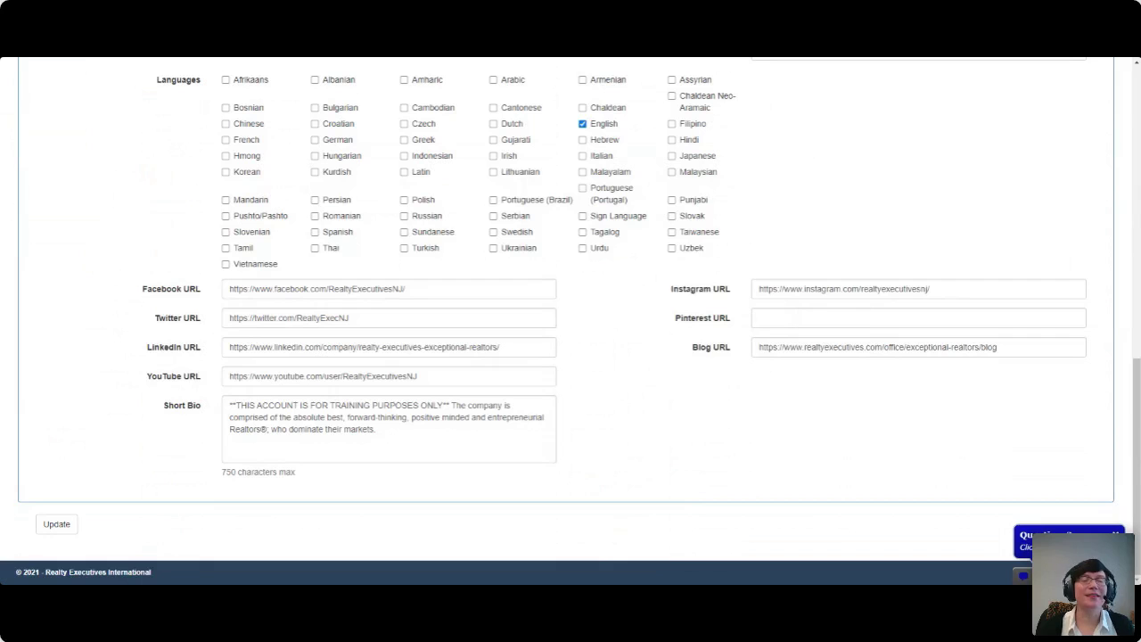
left_click(57, 524)
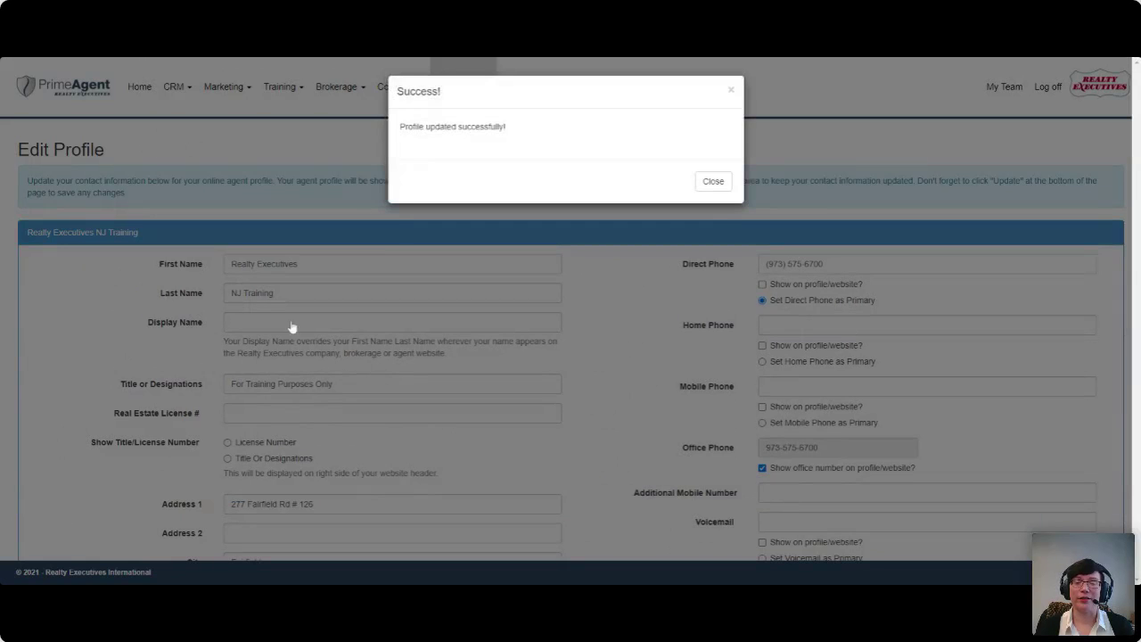
left_click(713, 183)
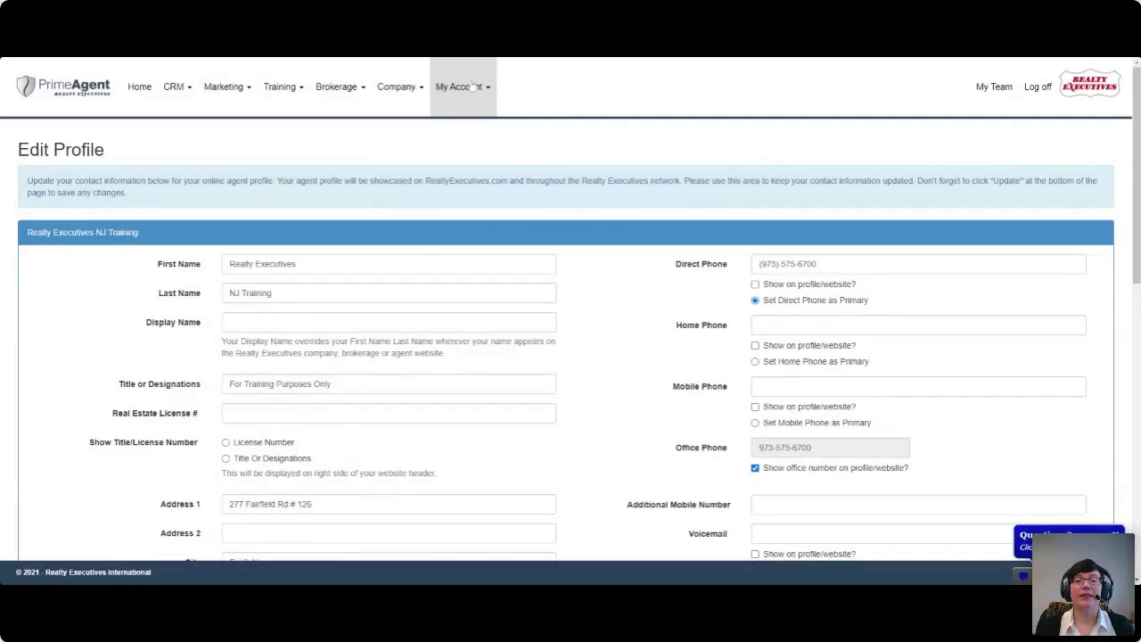
Step: View the agent's biography page and examine the image upload options for the profile photo without replacing it
left_click(471, 90)
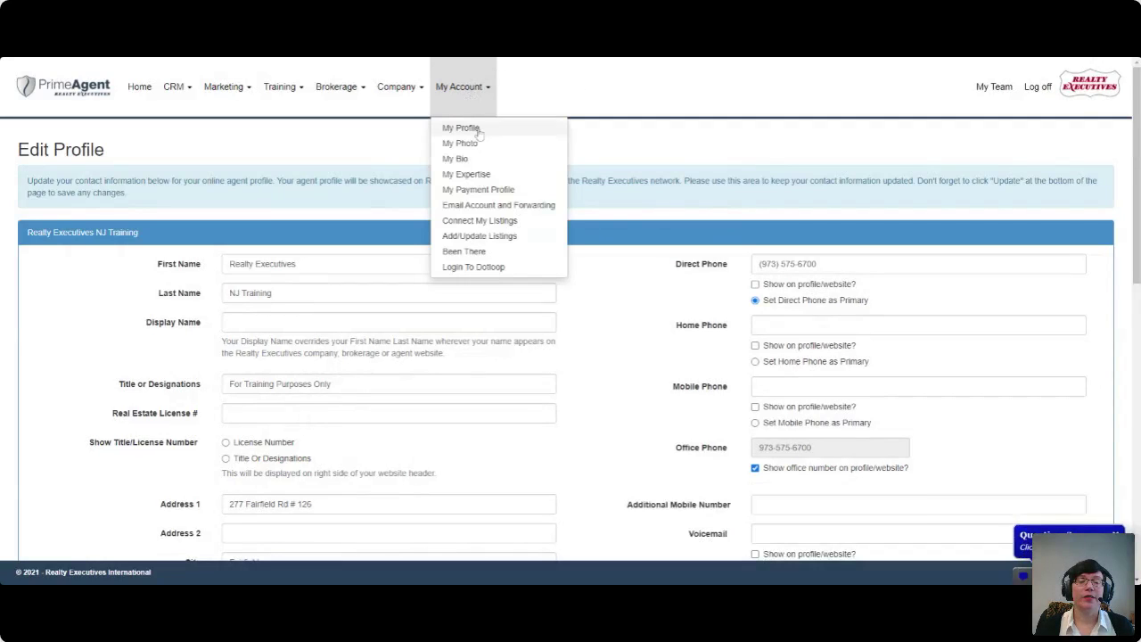
left_click(456, 164)
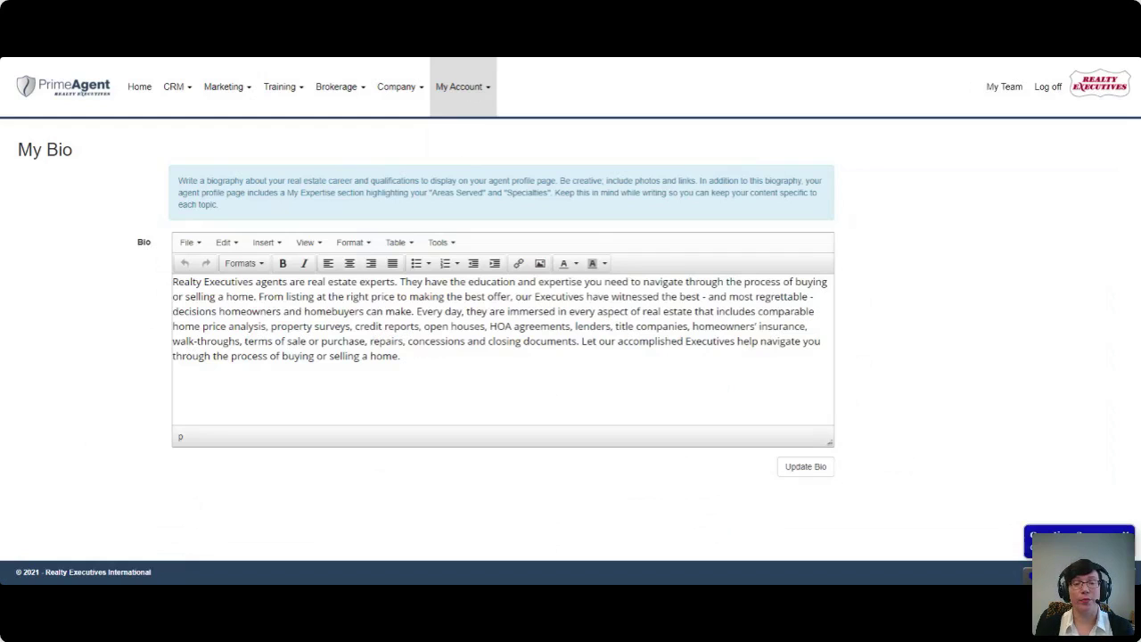
left_click(462, 87)
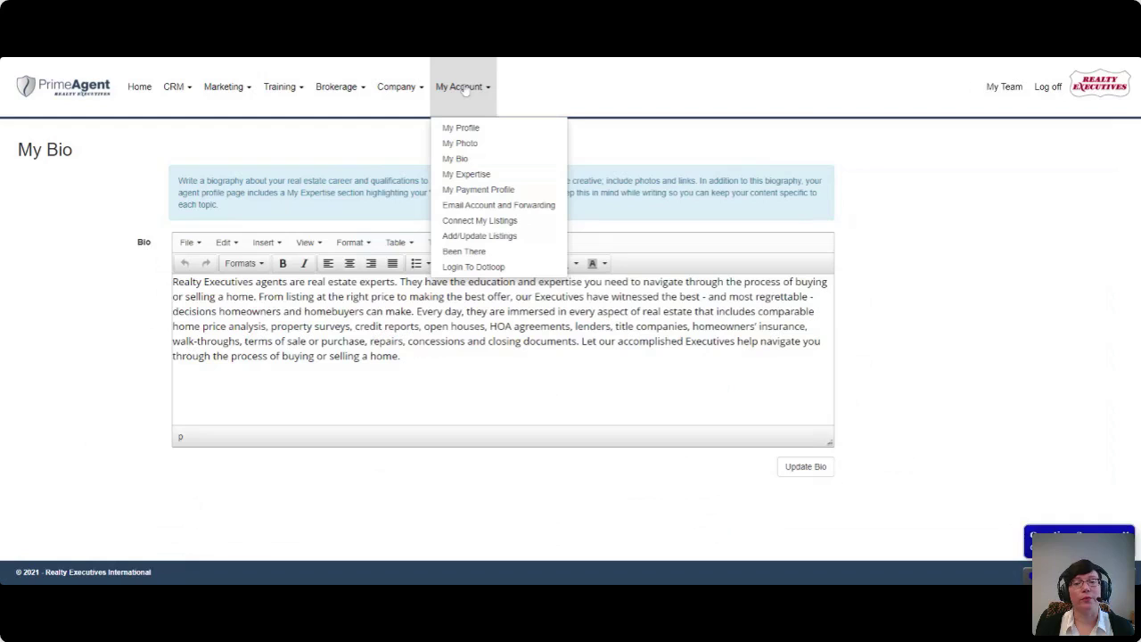
left_click(475, 145)
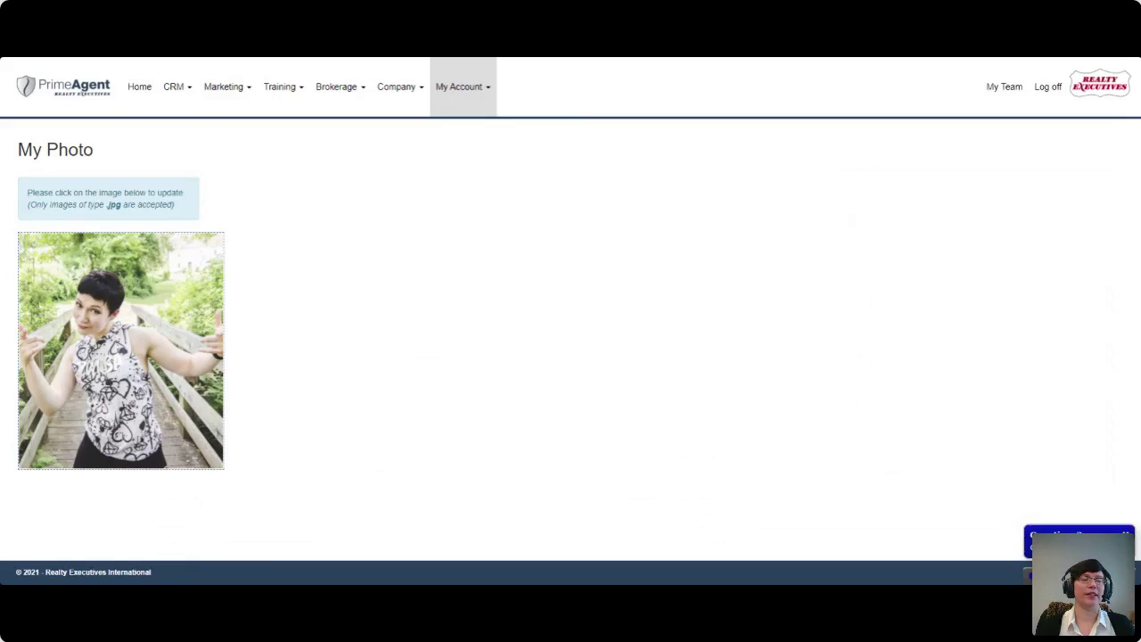
left_click(183, 301)
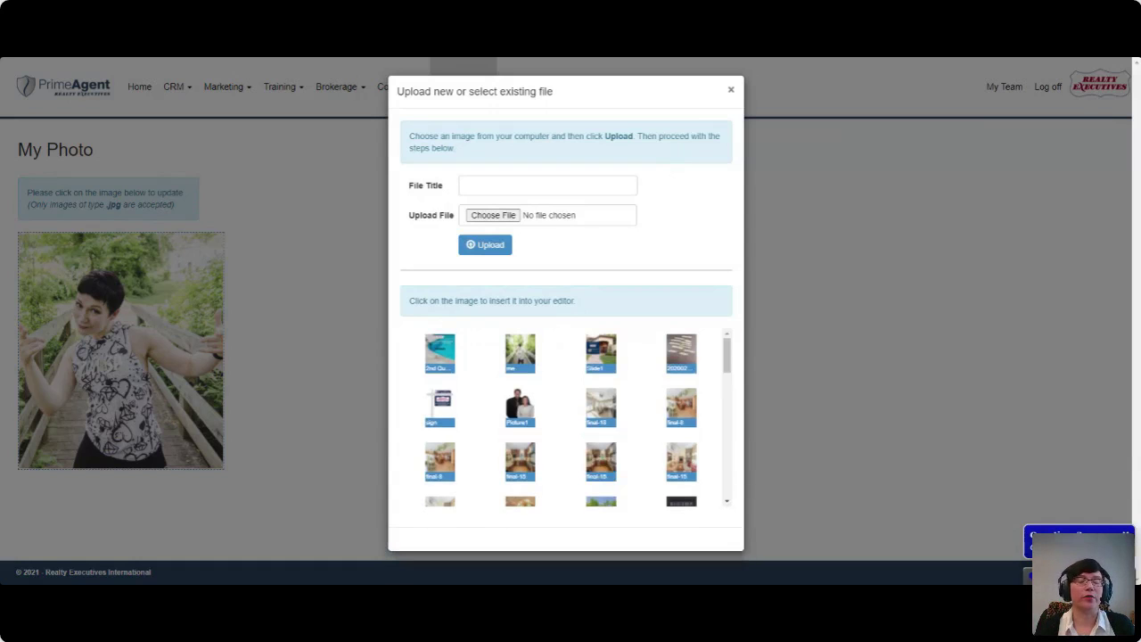
left_click(731, 90)
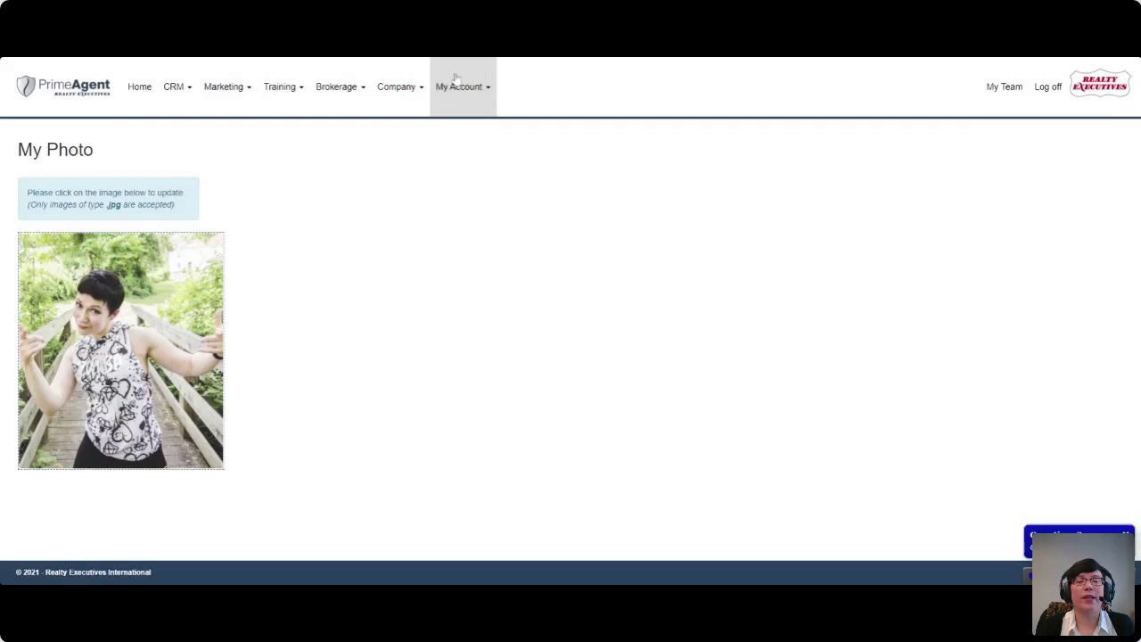
Step: Open the listing connections and view the Find My ID searches by active listing and by participant ID and listing source
left_click(455, 89)
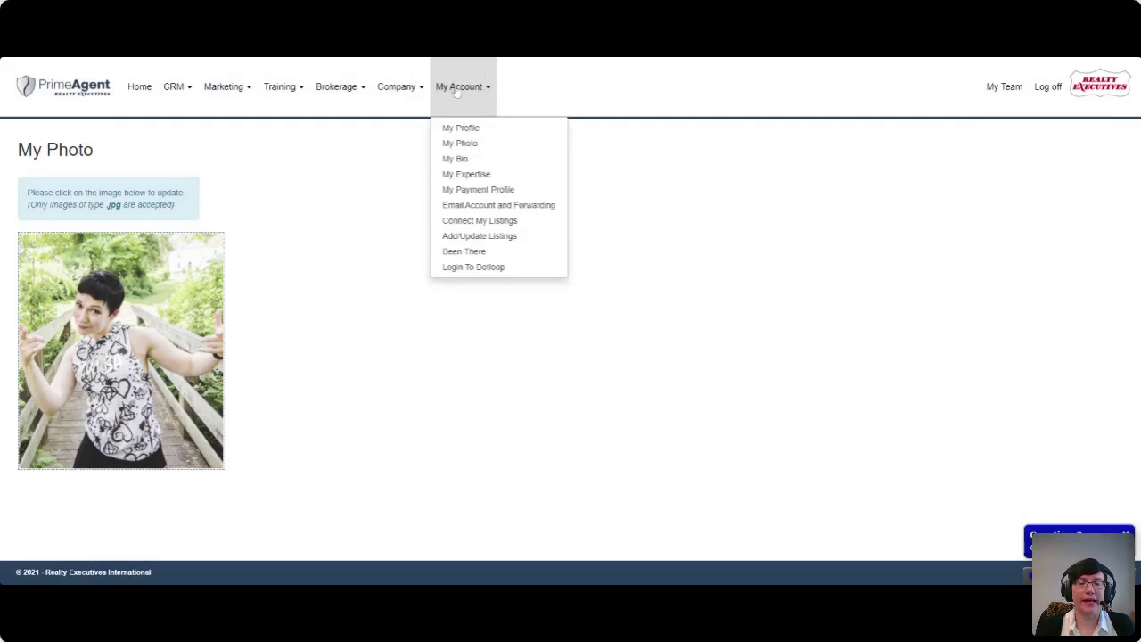
left_click(504, 221)
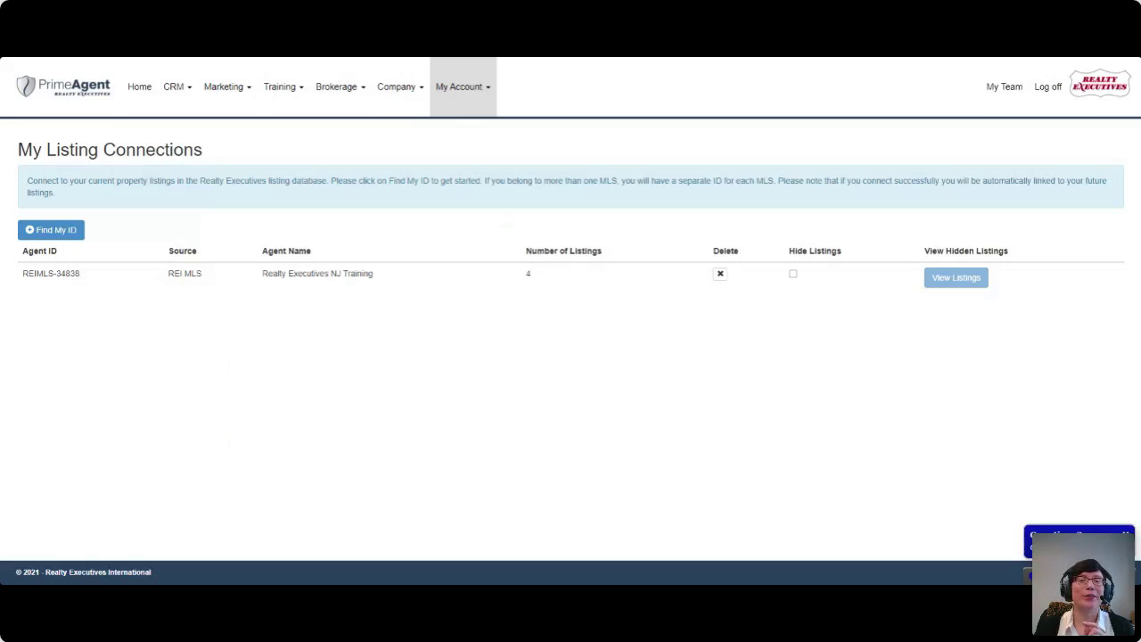
left_click(55, 230)
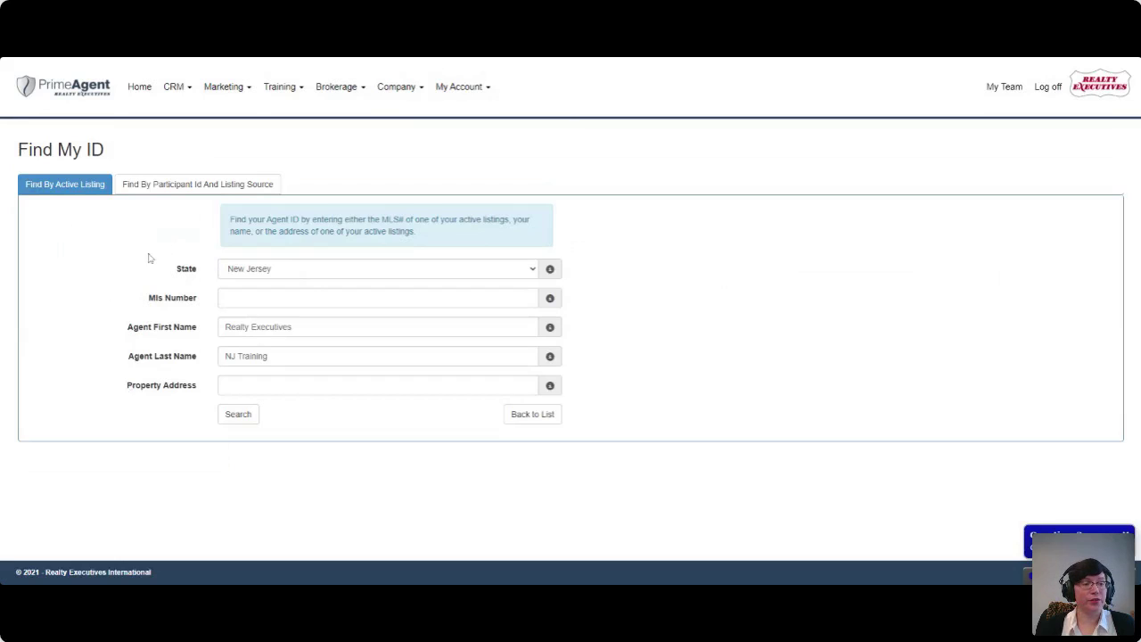
left_click(176, 186)
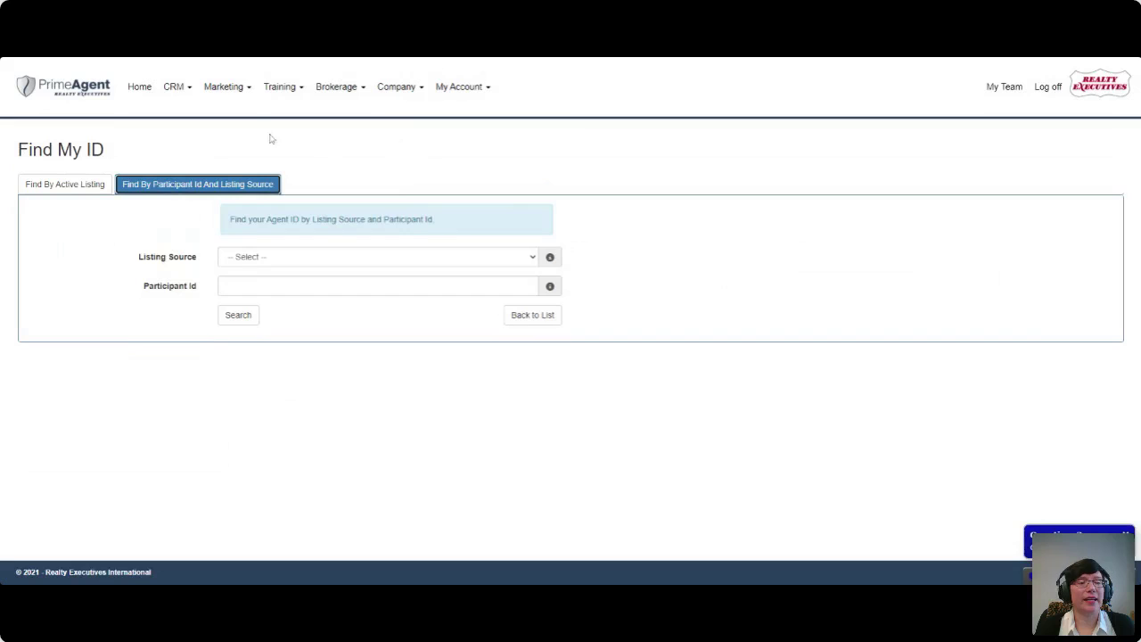
Step: Go to the CRM's Contact Manager and open a blank form for a new contact
left_click(175, 90)
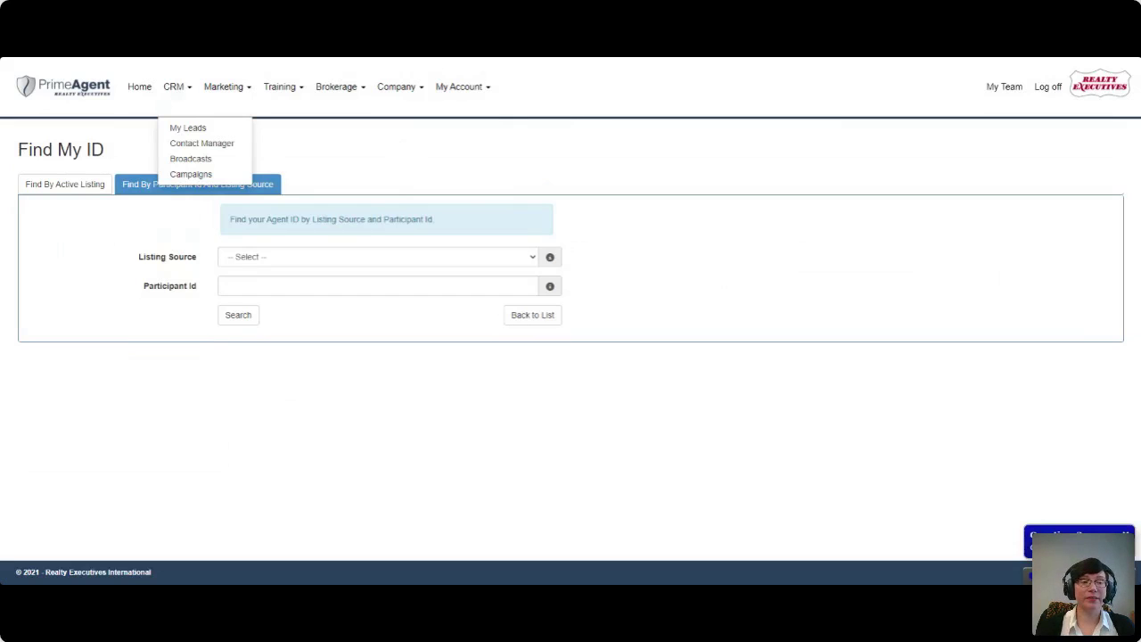
left_click(223, 147)
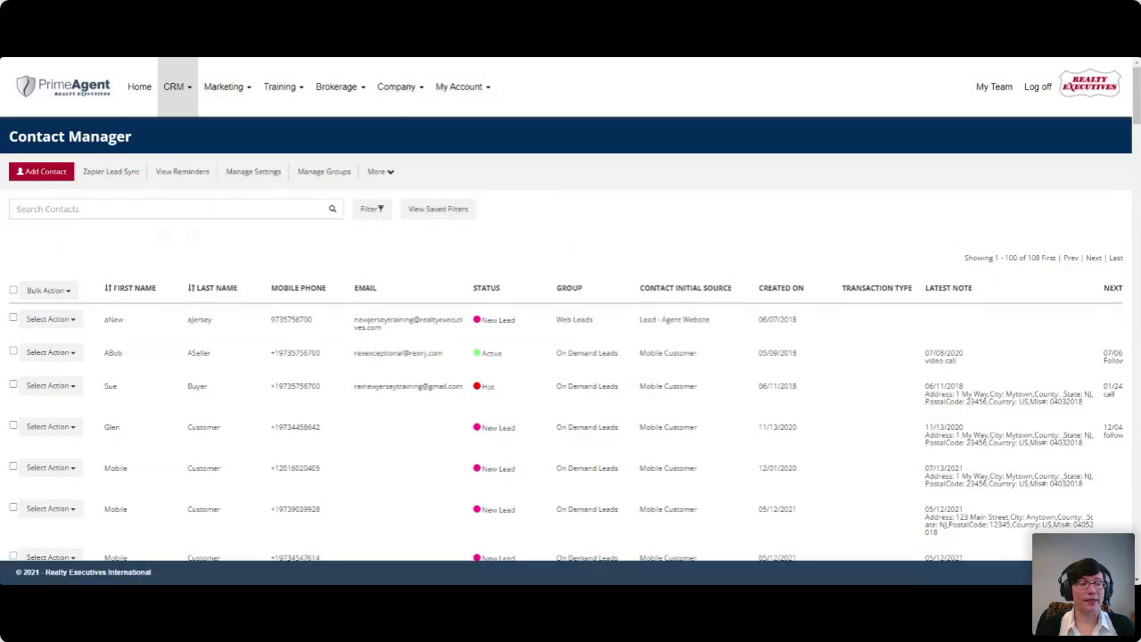
left_click(52, 173)
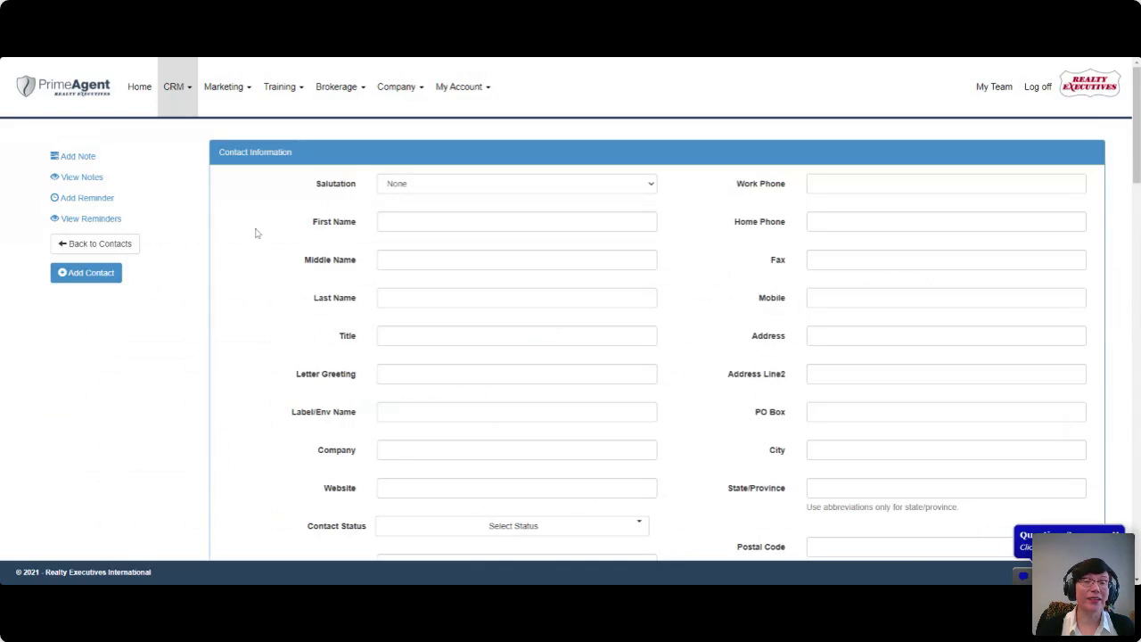
Step: Examine the new contact form from contact information through groups, preferences, notes and reminders, and return to the contact list without adding anyone
scroll(256, 233, "down", 1)
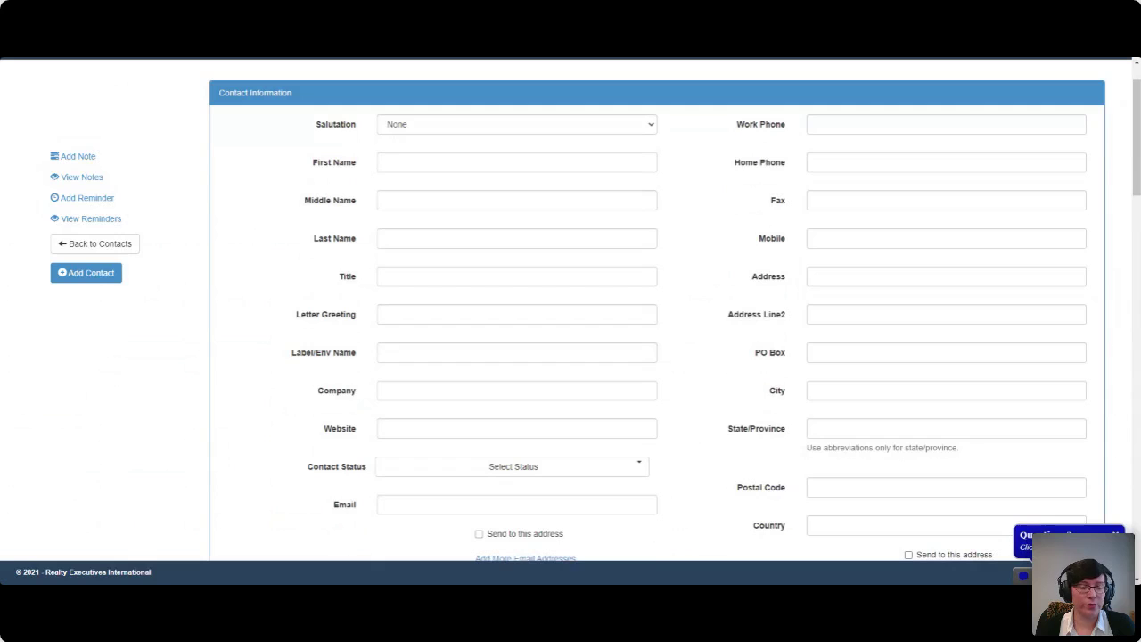
scroll(256, 233, "down", 5)
scroll(255, 232, "down", 3)
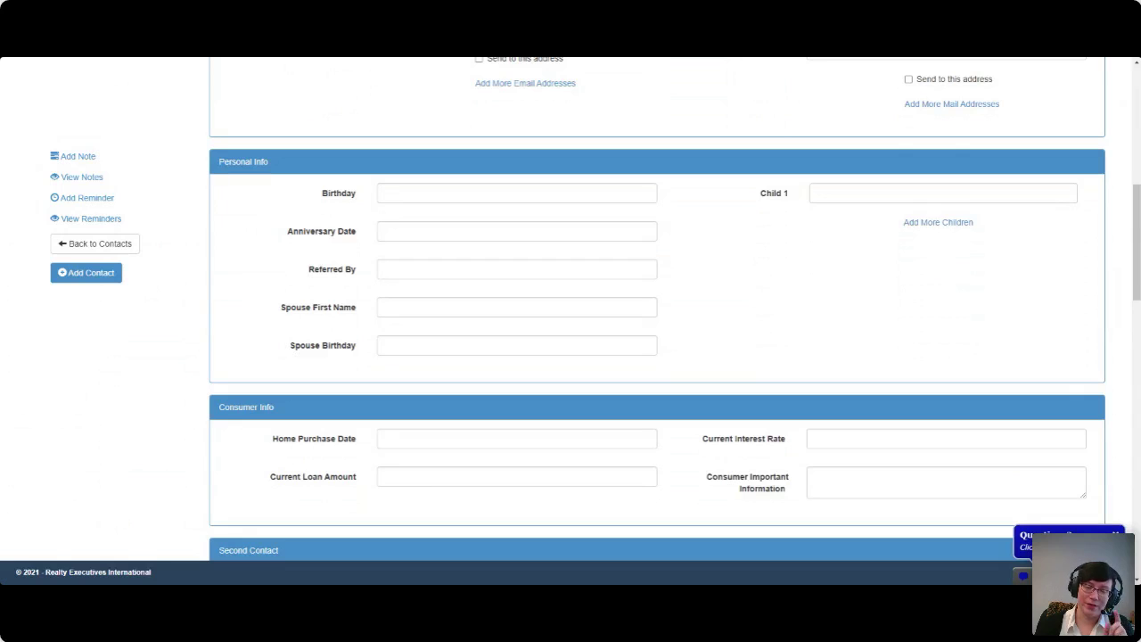
scroll(257, 230, "down", 5)
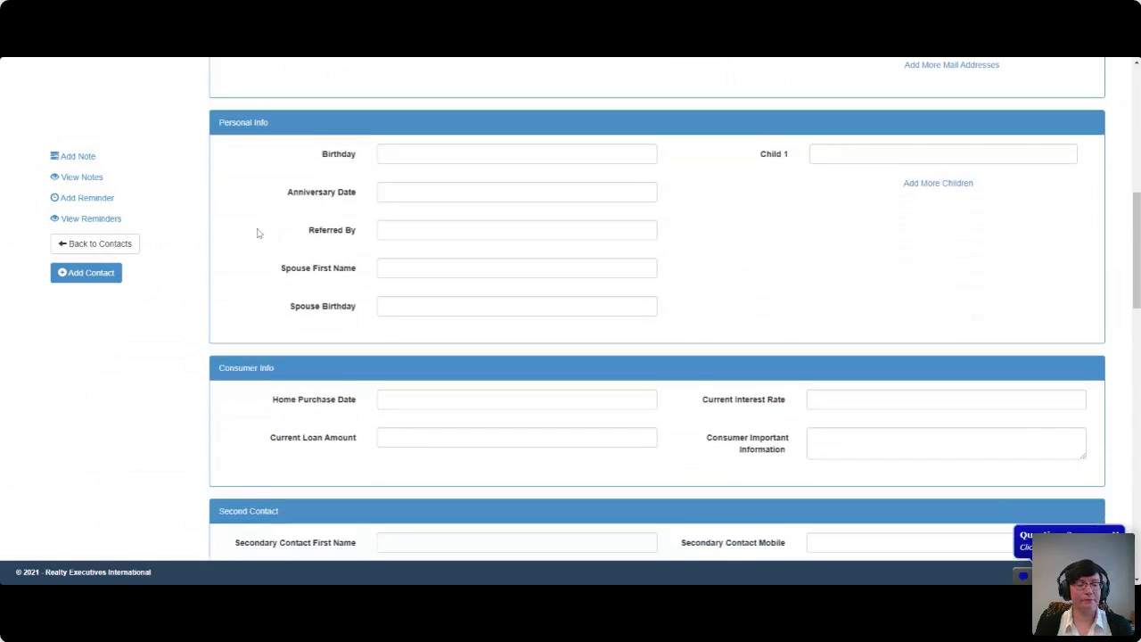
scroll(257, 233, "down", 1)
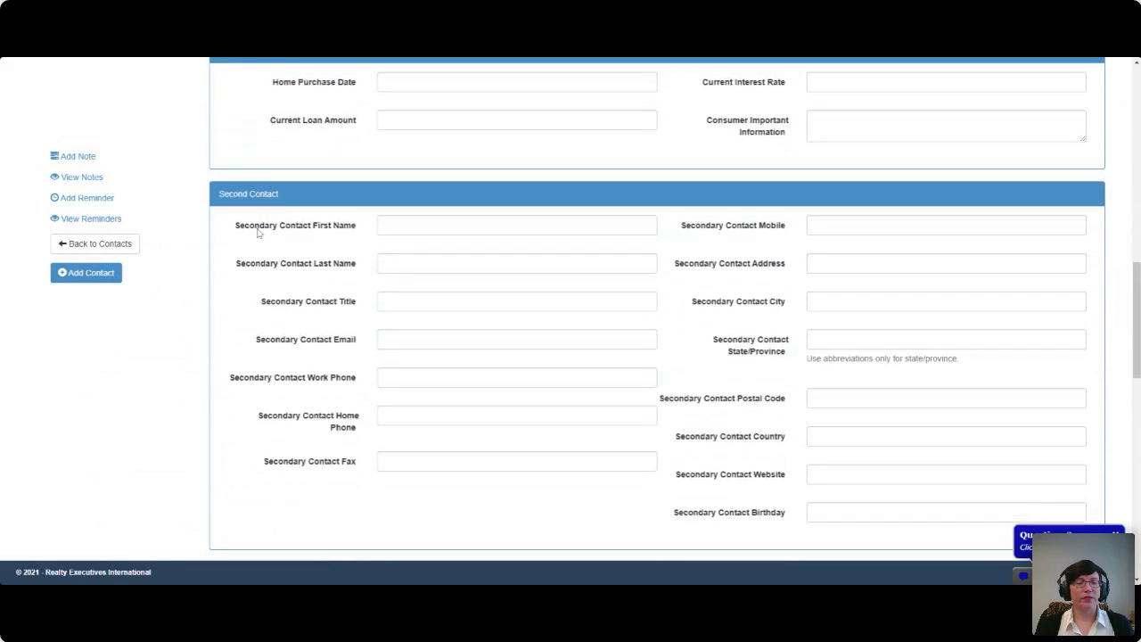
scroll(258, 232, "down", 6)
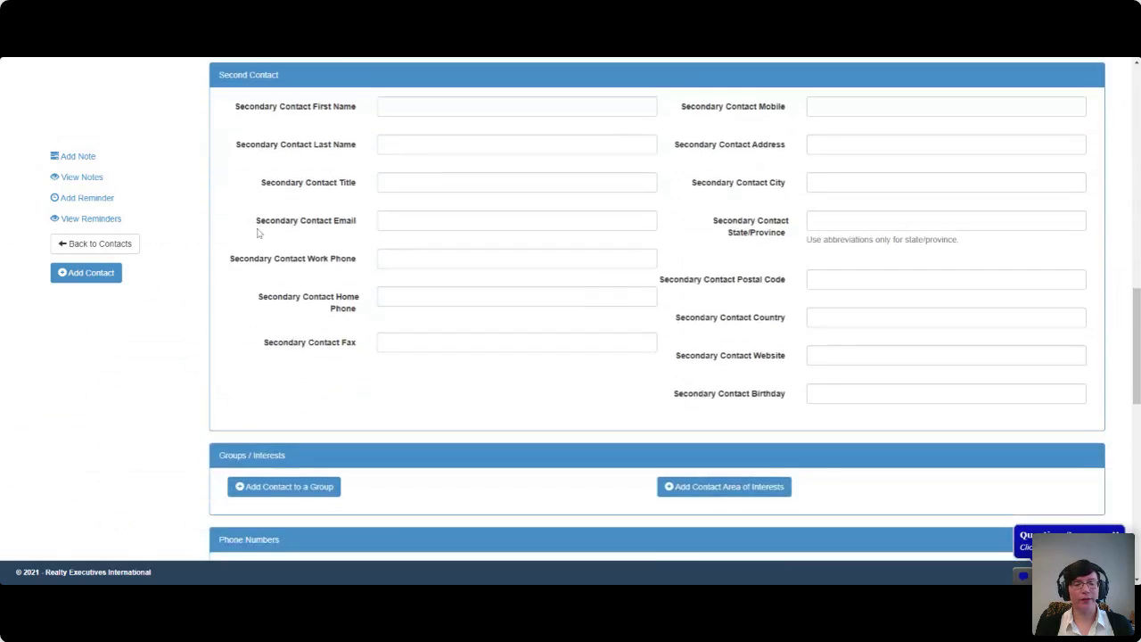
scroll(258, 232, "down", 2)
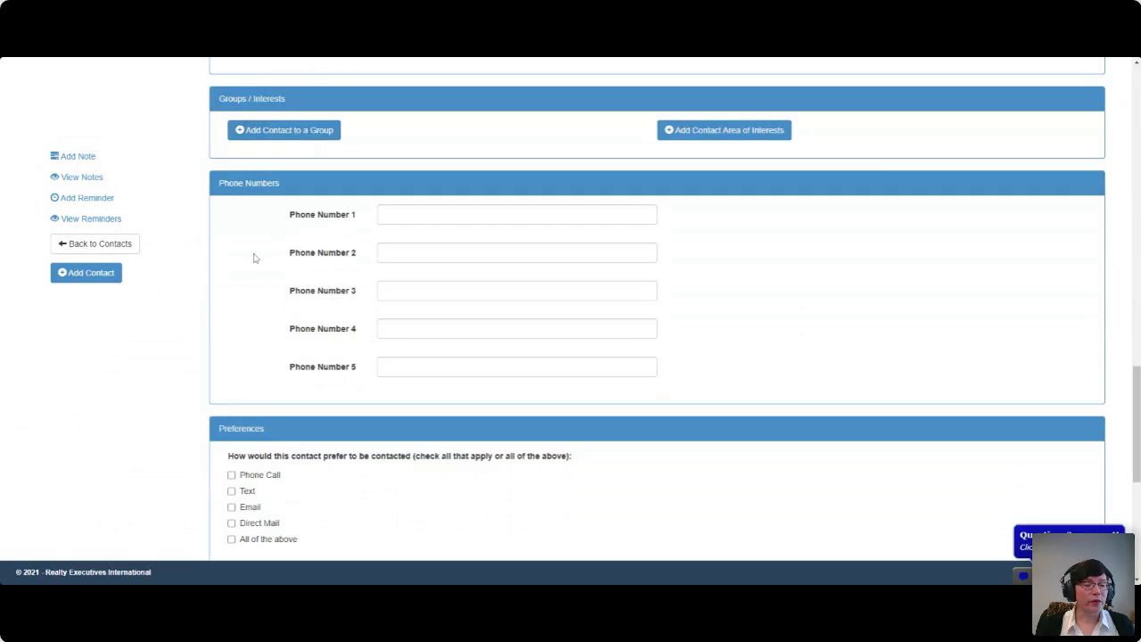
scroll(254, 258, "down", 2)
scroll(254, 261, "down", 1)
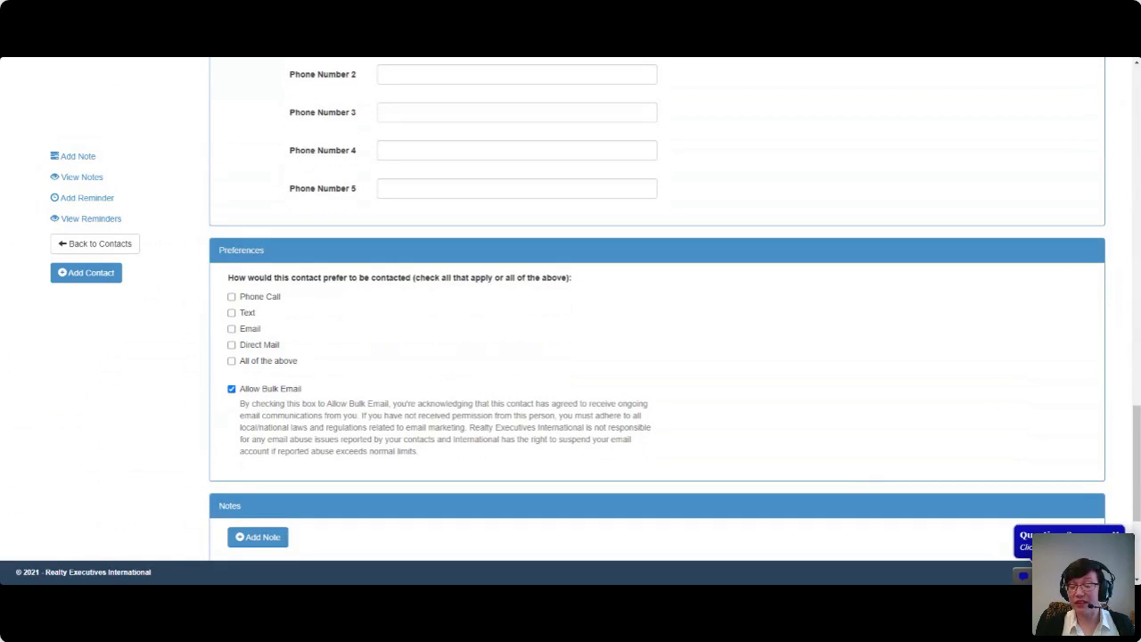
scroll(410, 254, "down", 3)
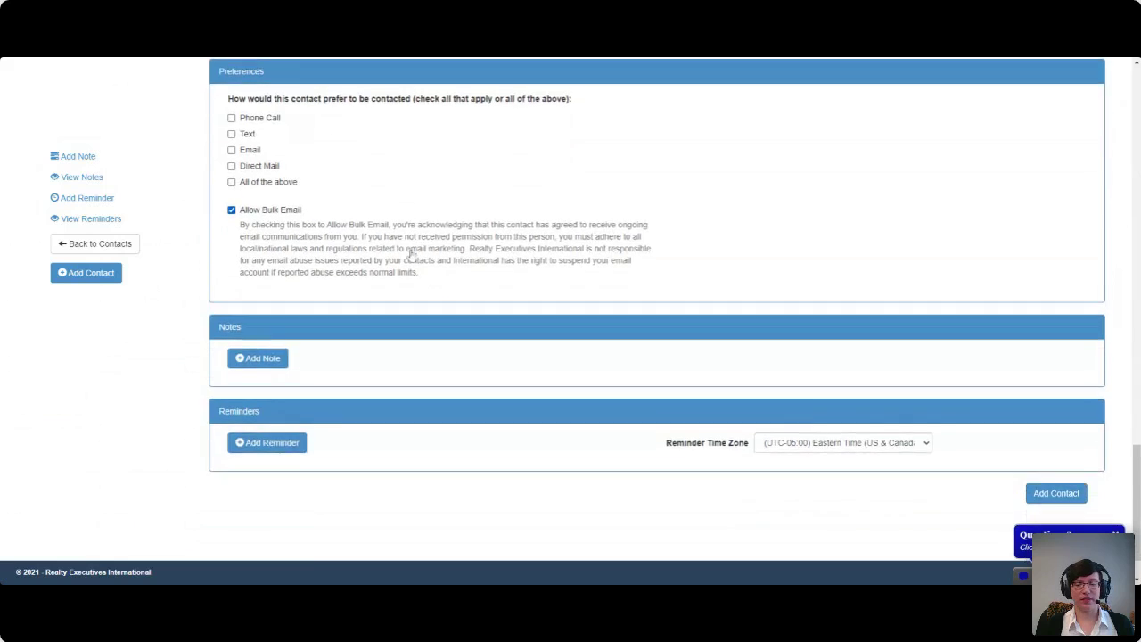
scroll(411, 255, "down", 1)
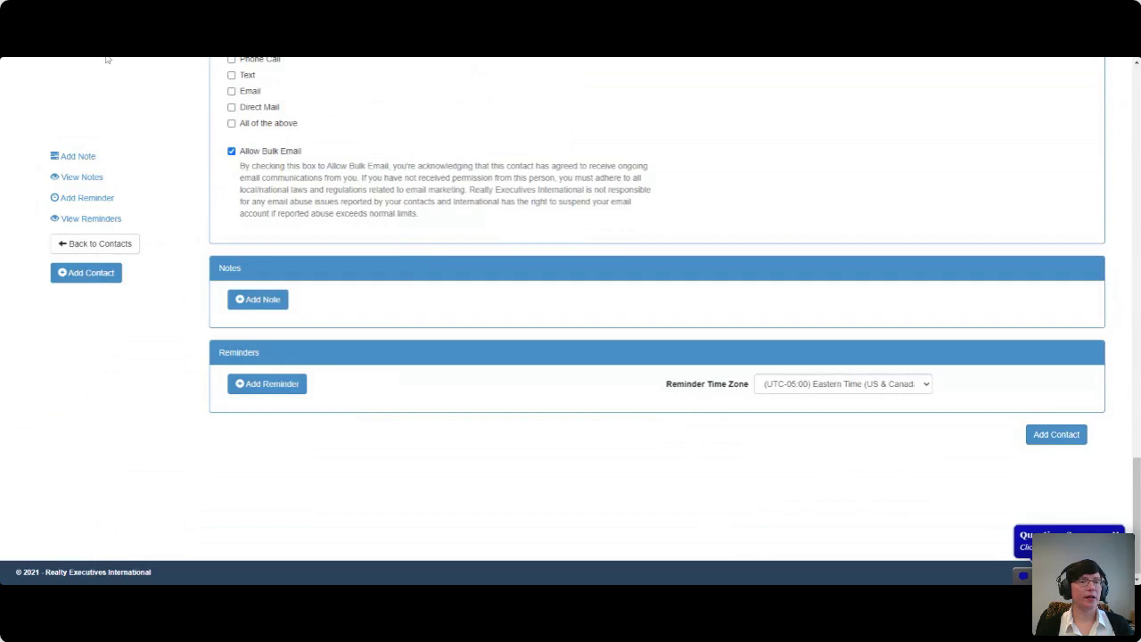
key("alt+Left")
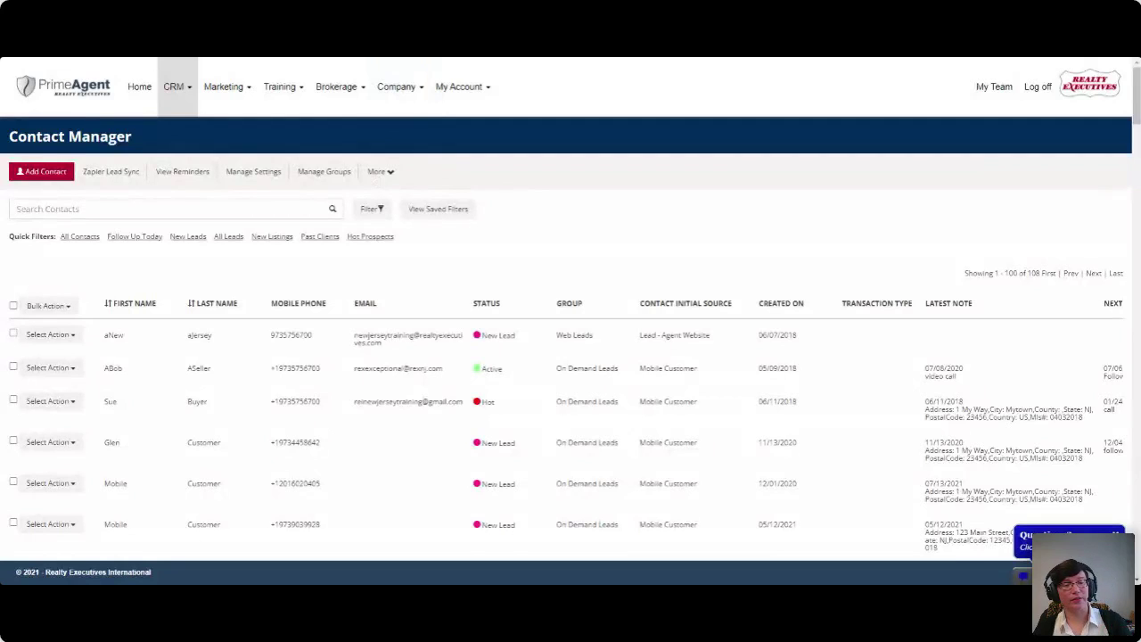
Step: Open the contact import/export page, view the requirements for importing a CSV file, and return to the contact list without importing
left_click(375, 176)
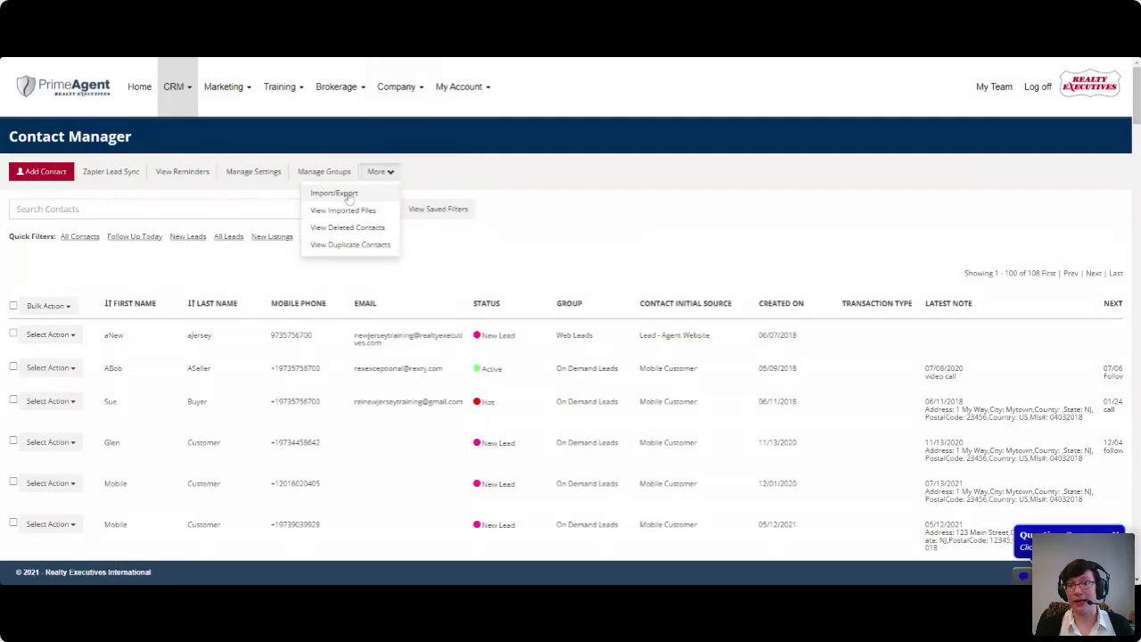
left_click(347, 196)
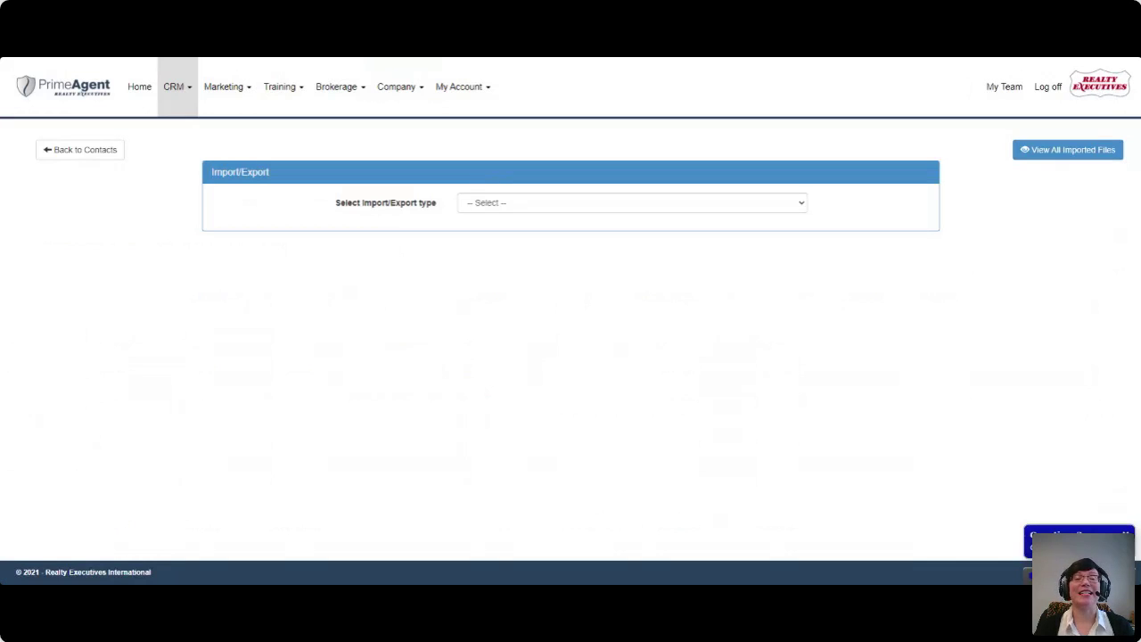
left_click(491, 205)
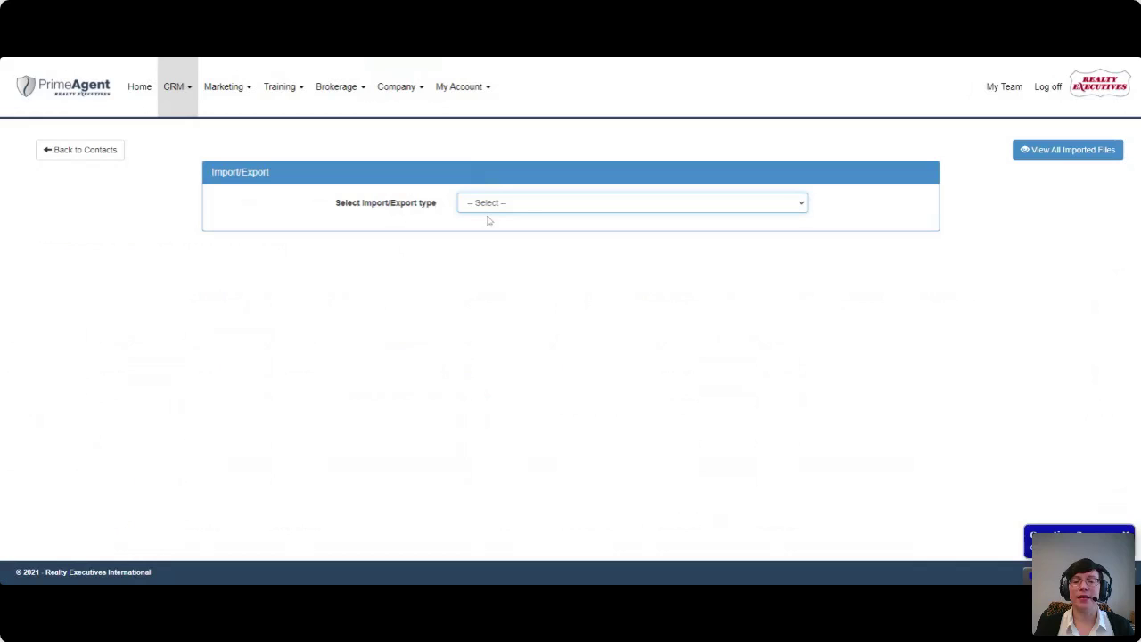
left_click(503, 265)
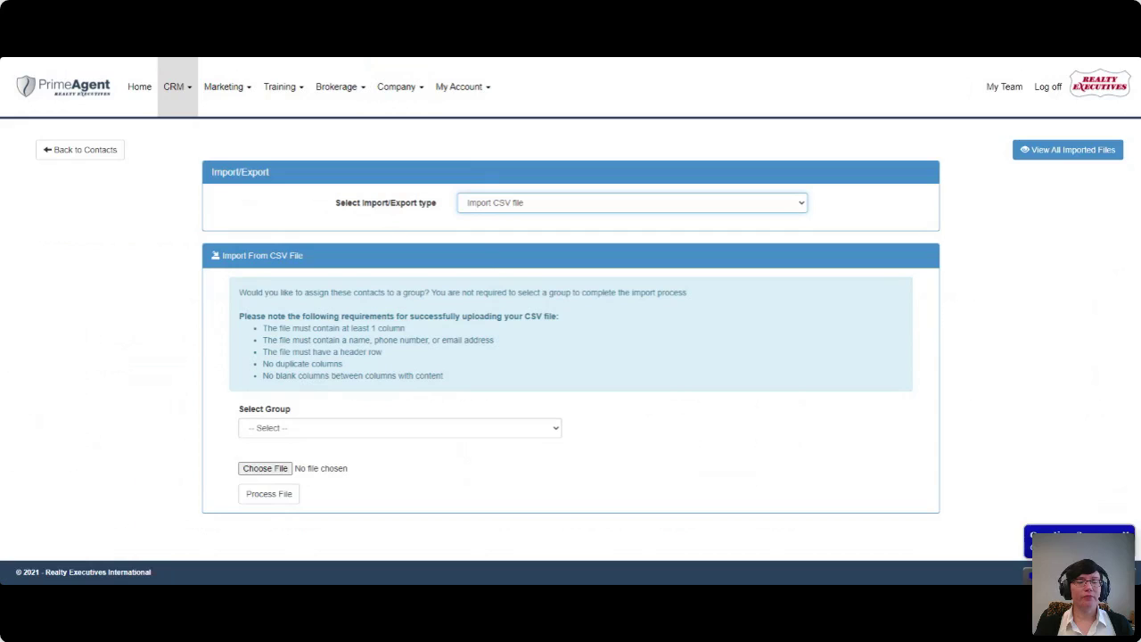
left_click(93, 151)
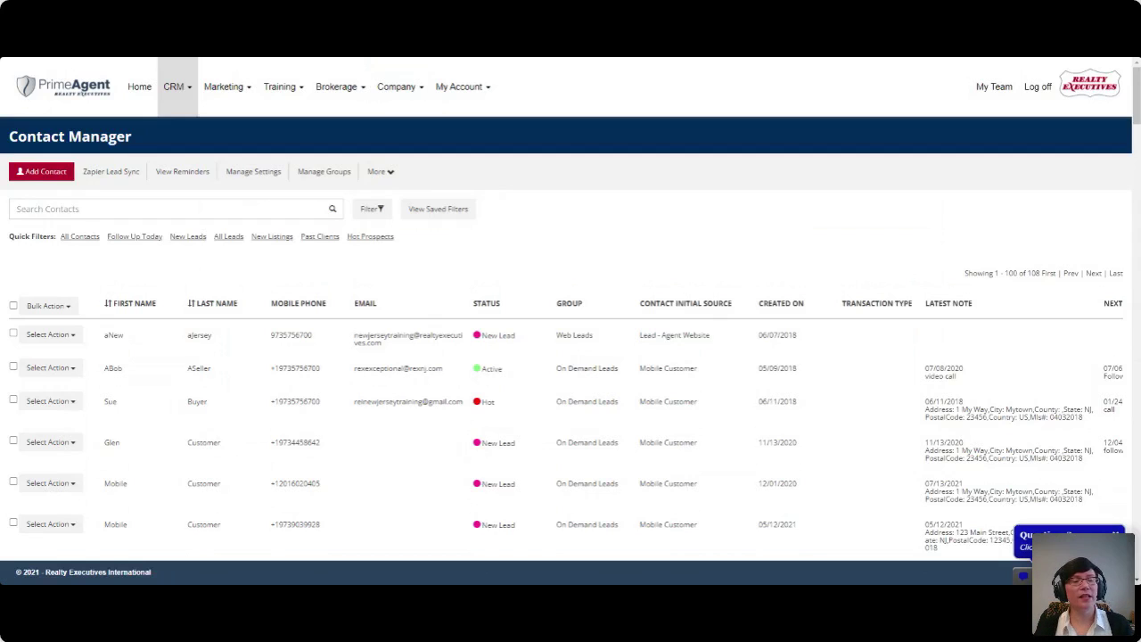
Step: Create a new contact group named enewsletter and return to the contact list
left_click(323, 171)
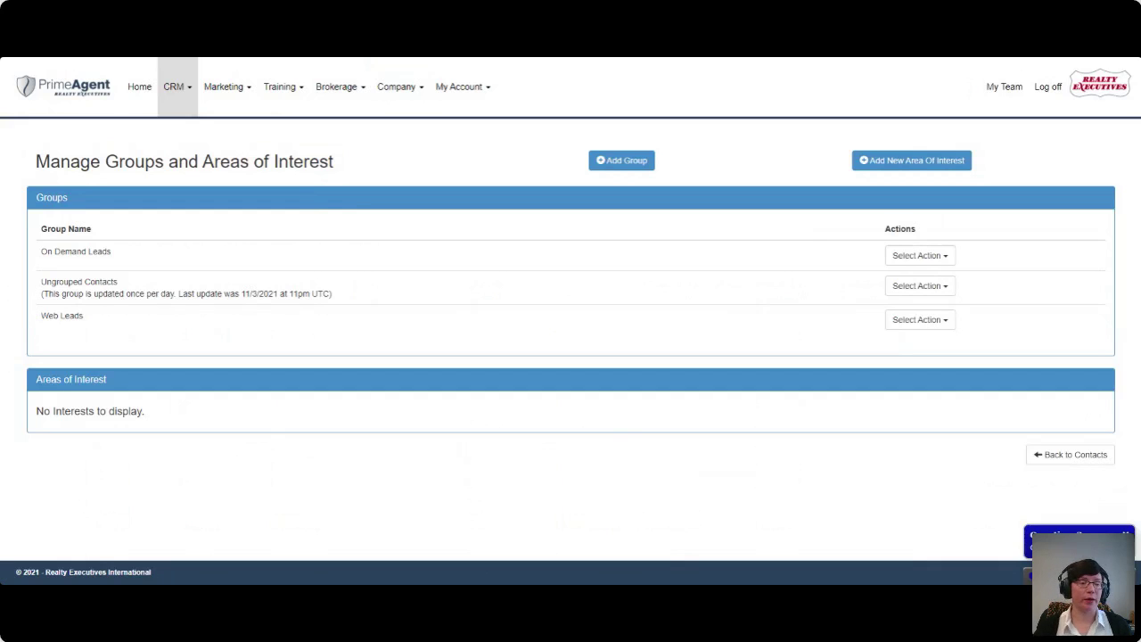
left_click(640, 161)
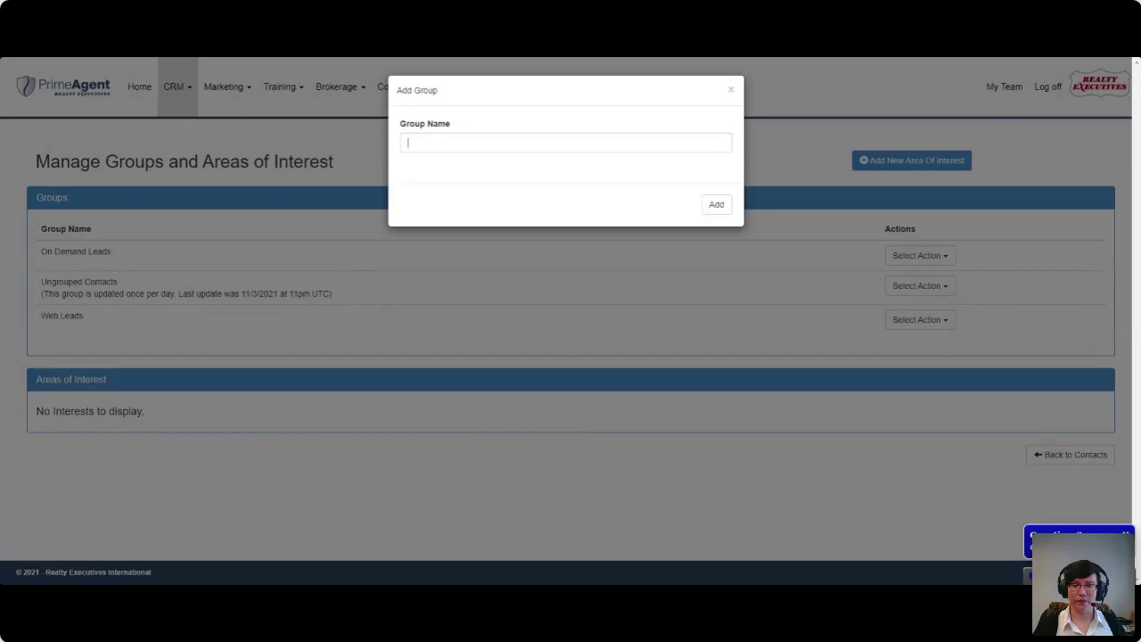
type("enew")
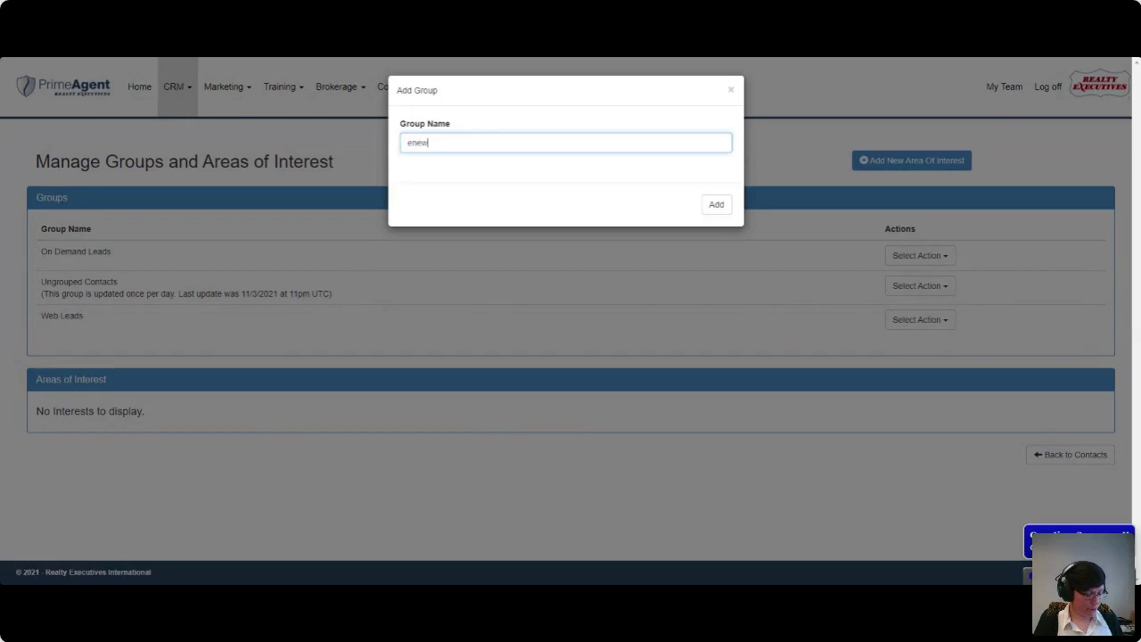
type("sletter")
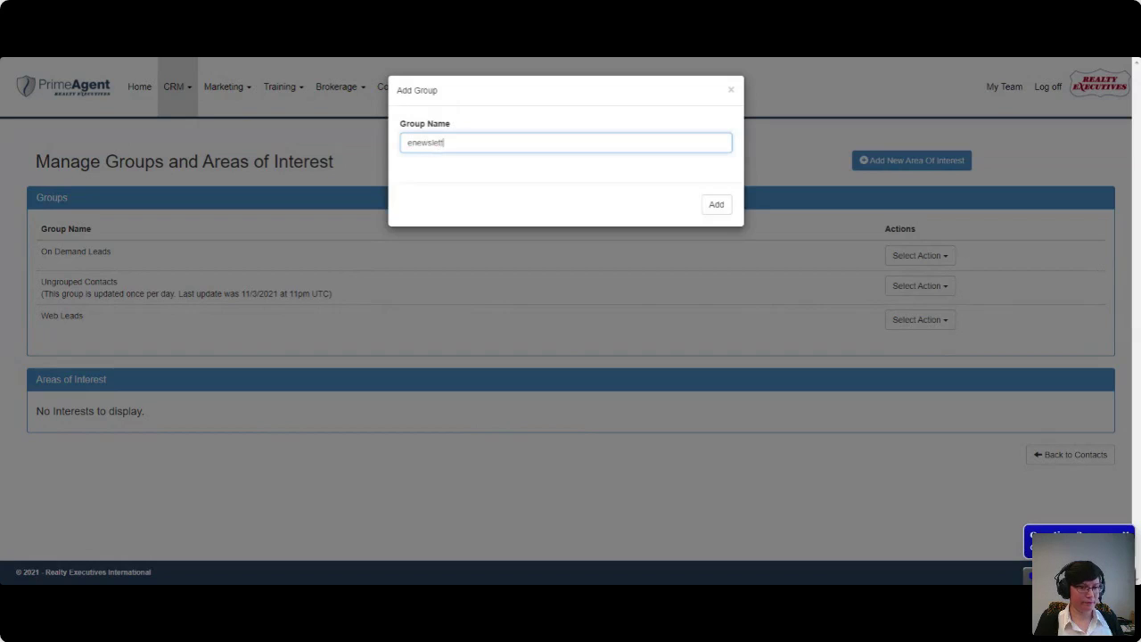
left_click(716, 205)
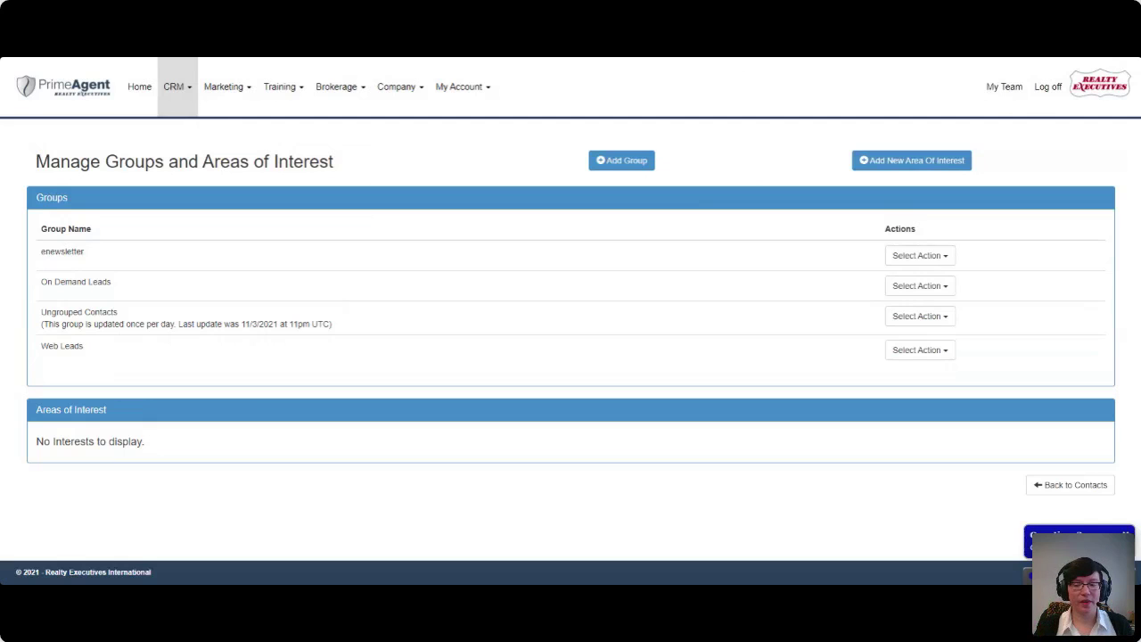
left_click(1082, 485)
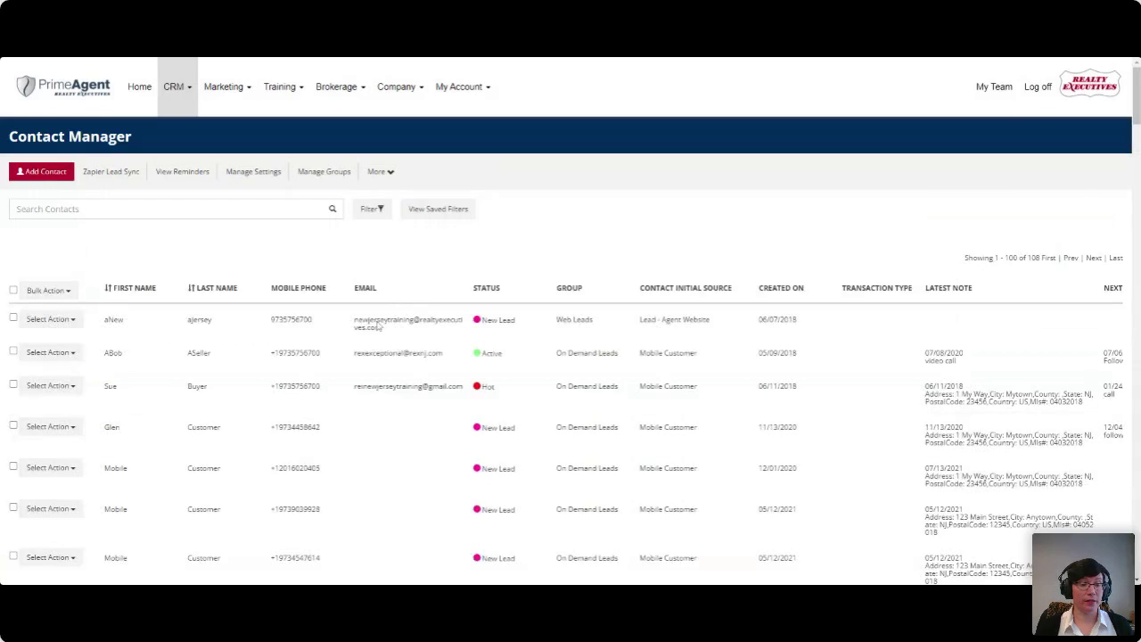
Step: Add the first three contacts in the list to the enewsletter group and view that group's contacts
left_click(13, 399)
left_click(14, 366)
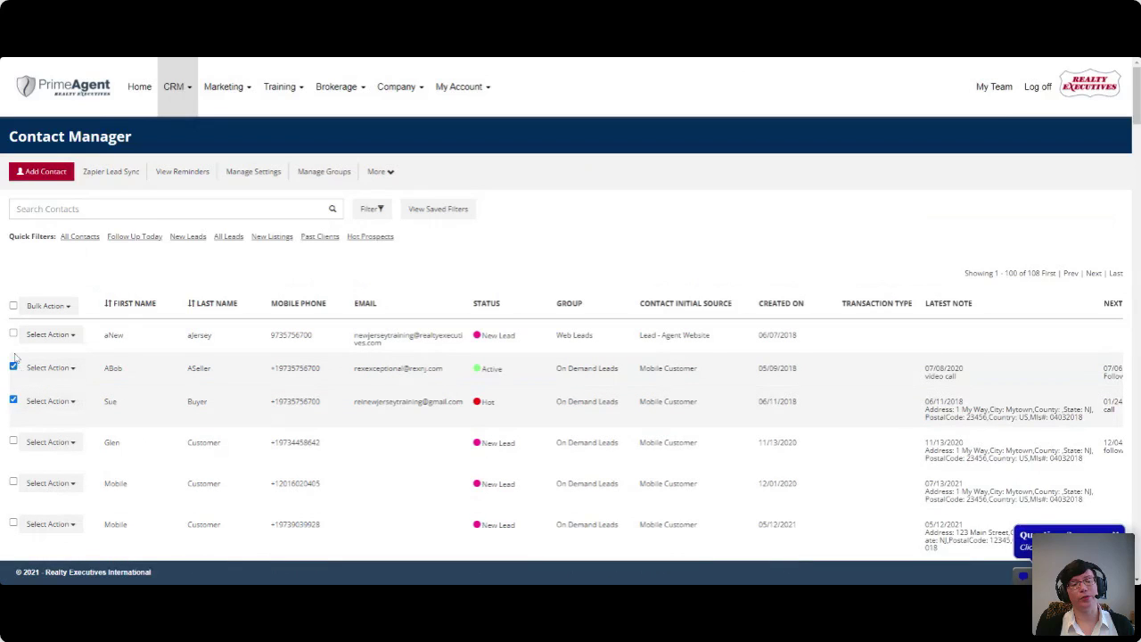
left_click(13, 333)
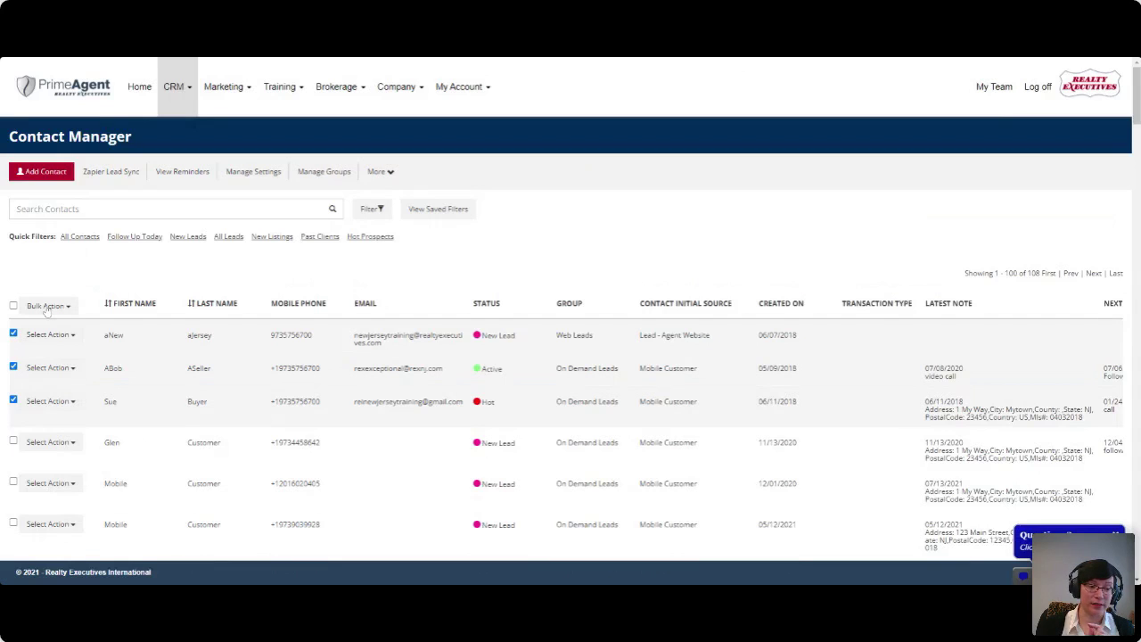
left_click(48, 307)
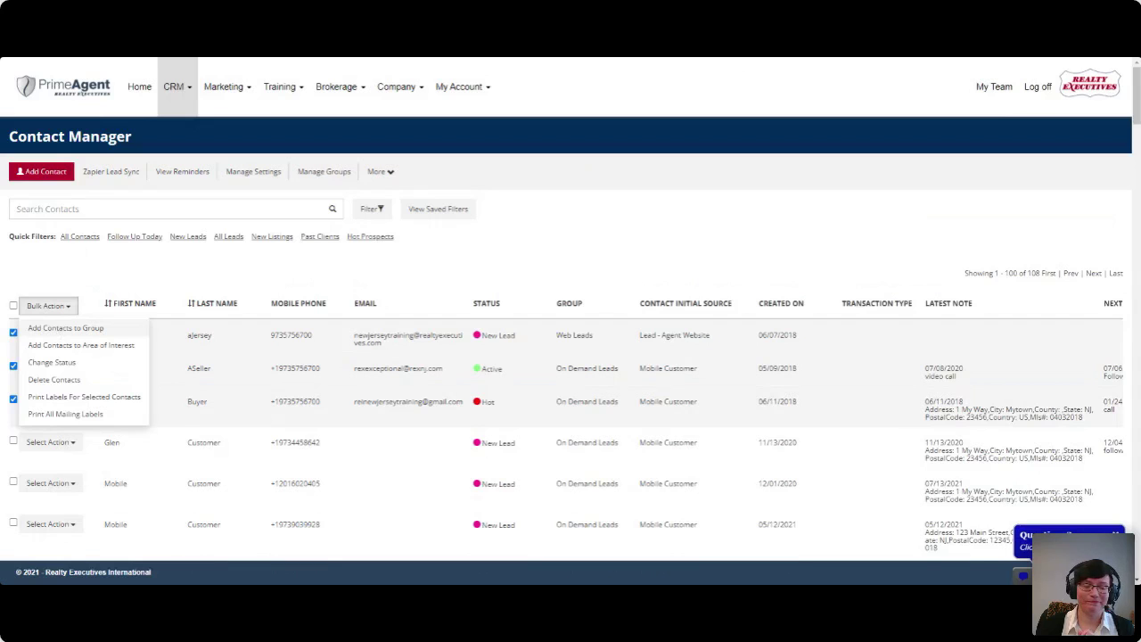
left_click(56, 329)
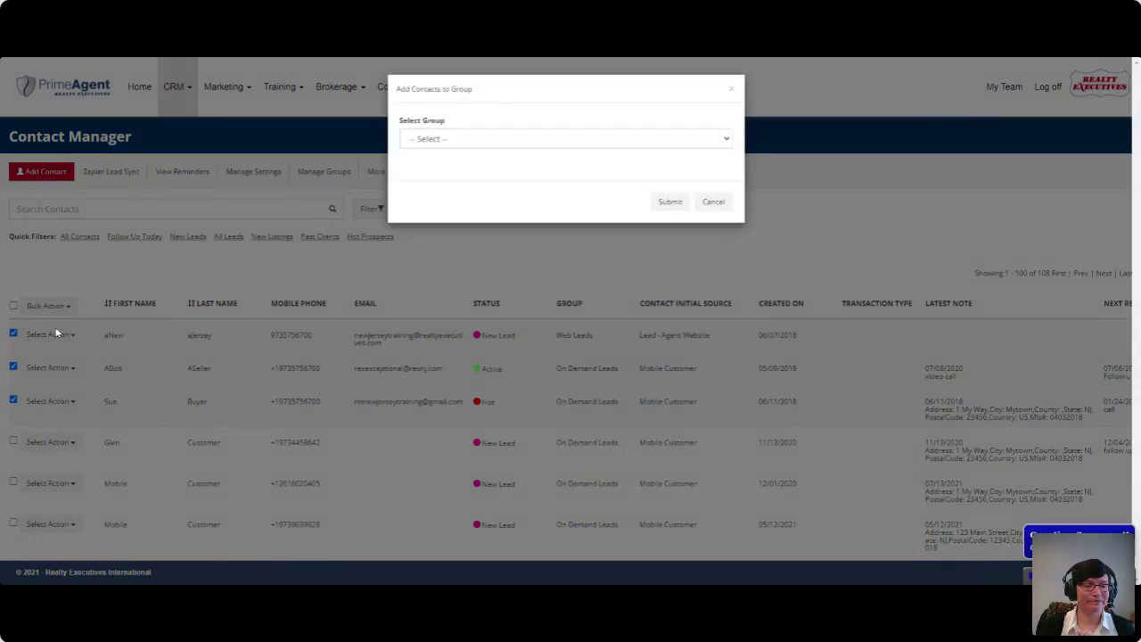
left_click(558, 157)
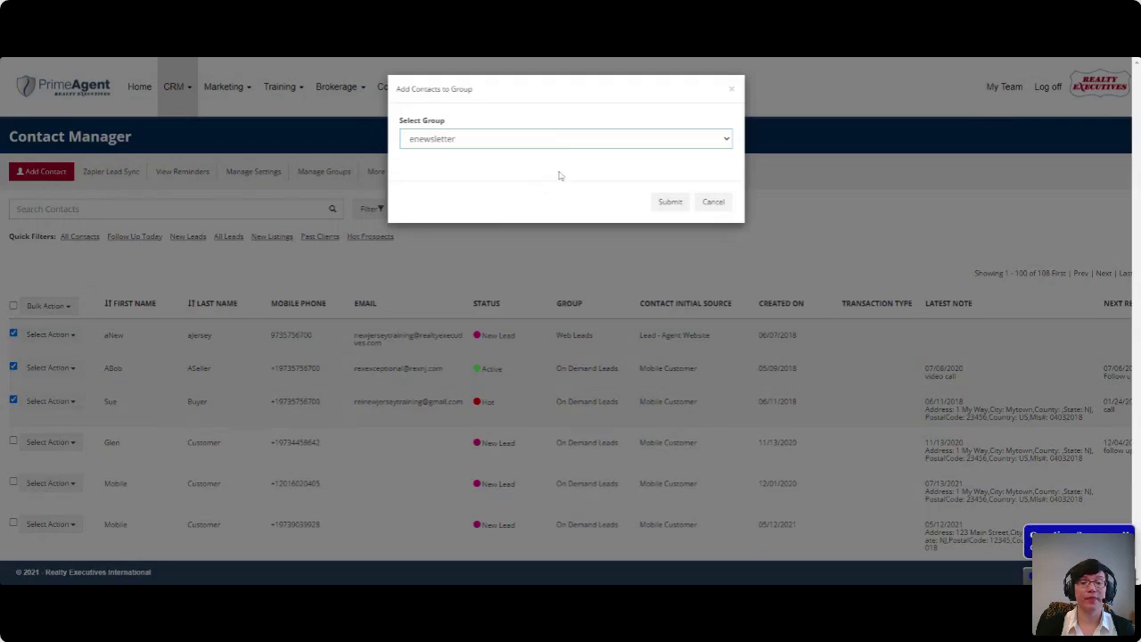
left_click(670, 202)
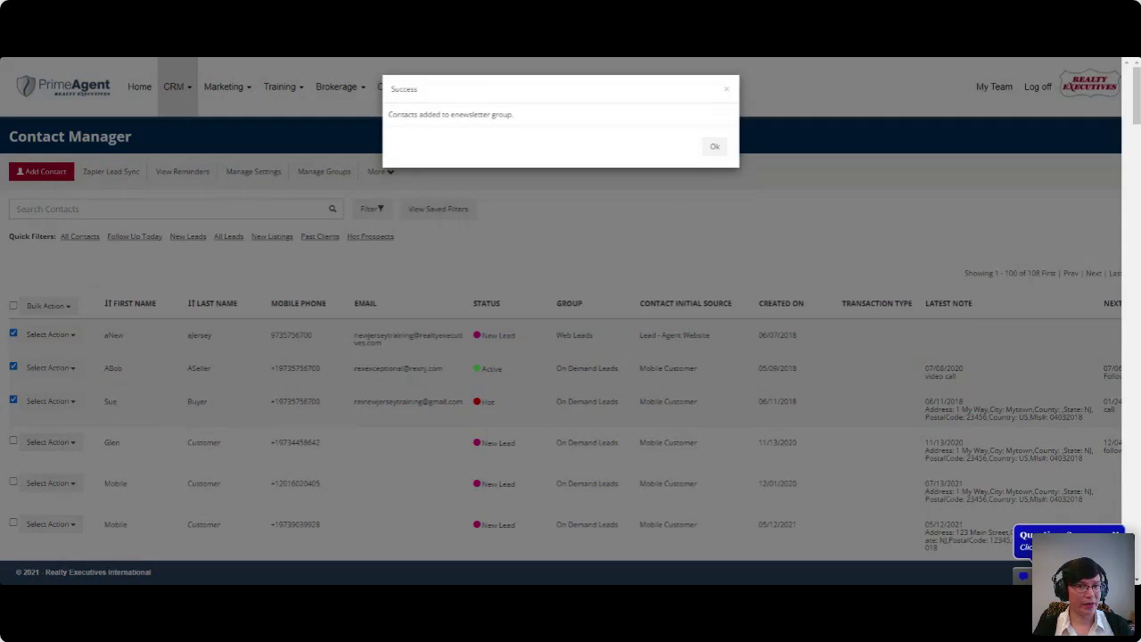
left_click(717, 148)
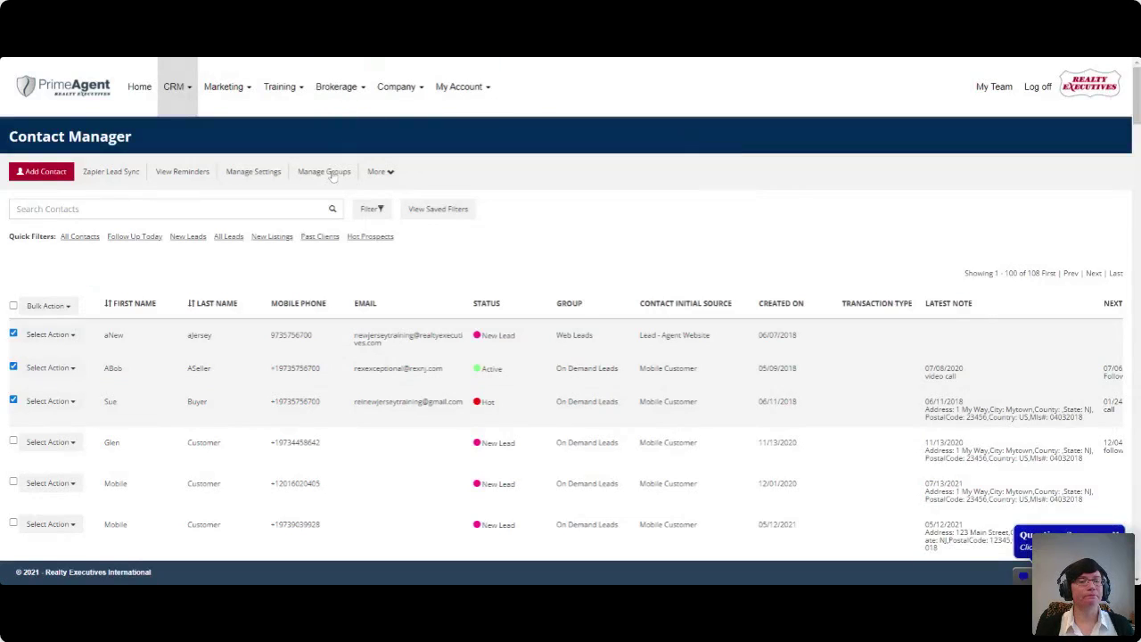
left_click(330, 173)
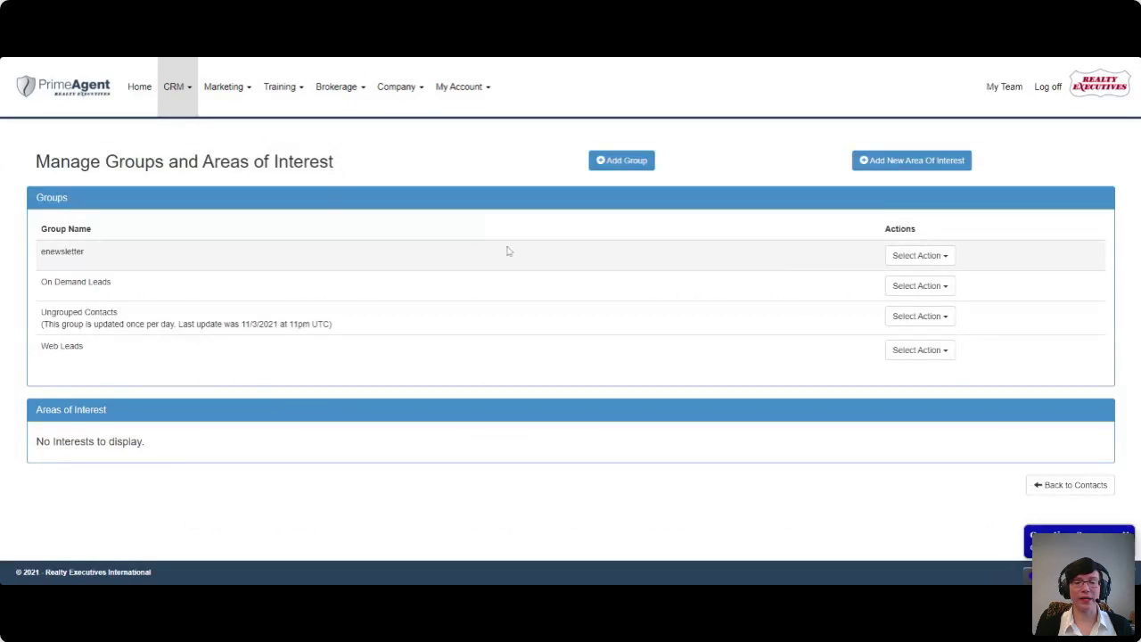
left_click(923, 258)
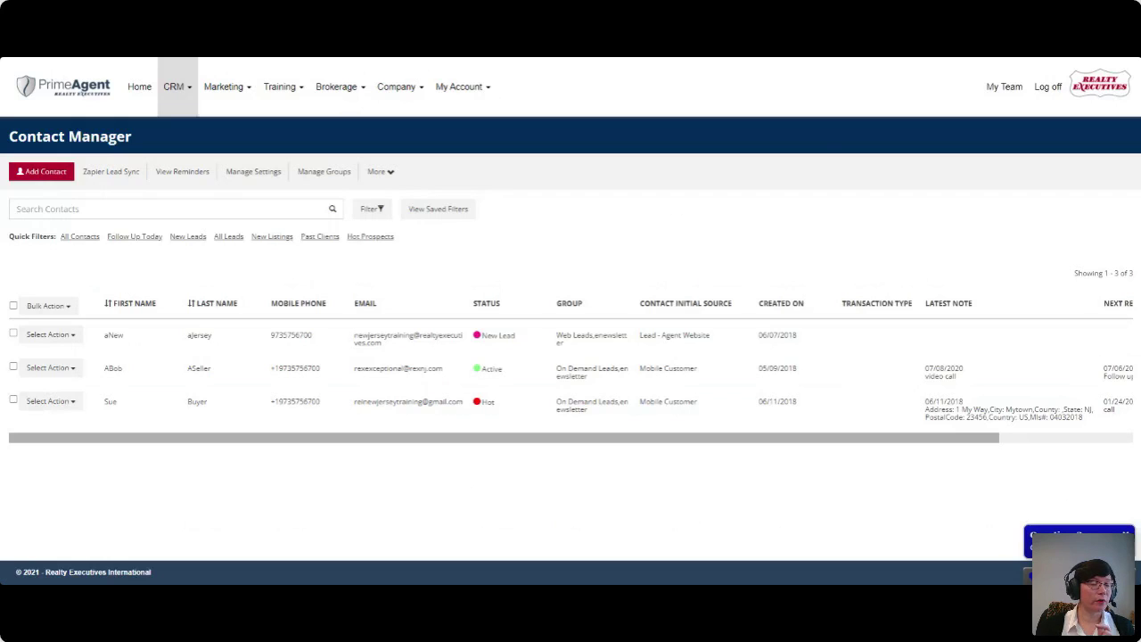
Step: Start a new email broadcast from the CRM using the pre-built Open House template
left_click(180, 92)
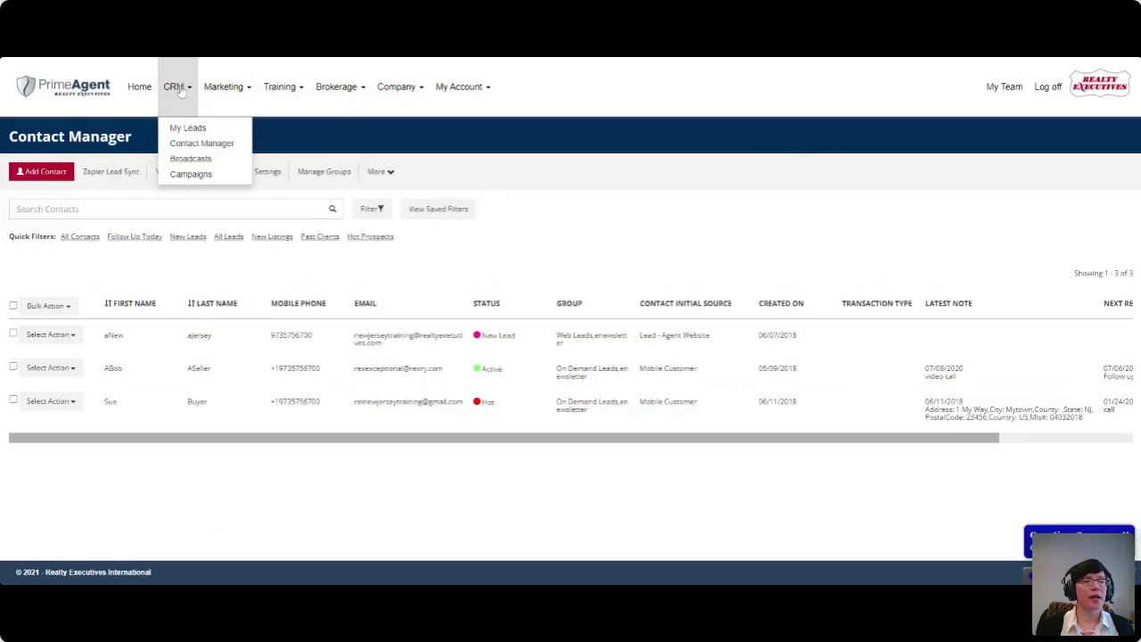
left_click(202, 163)
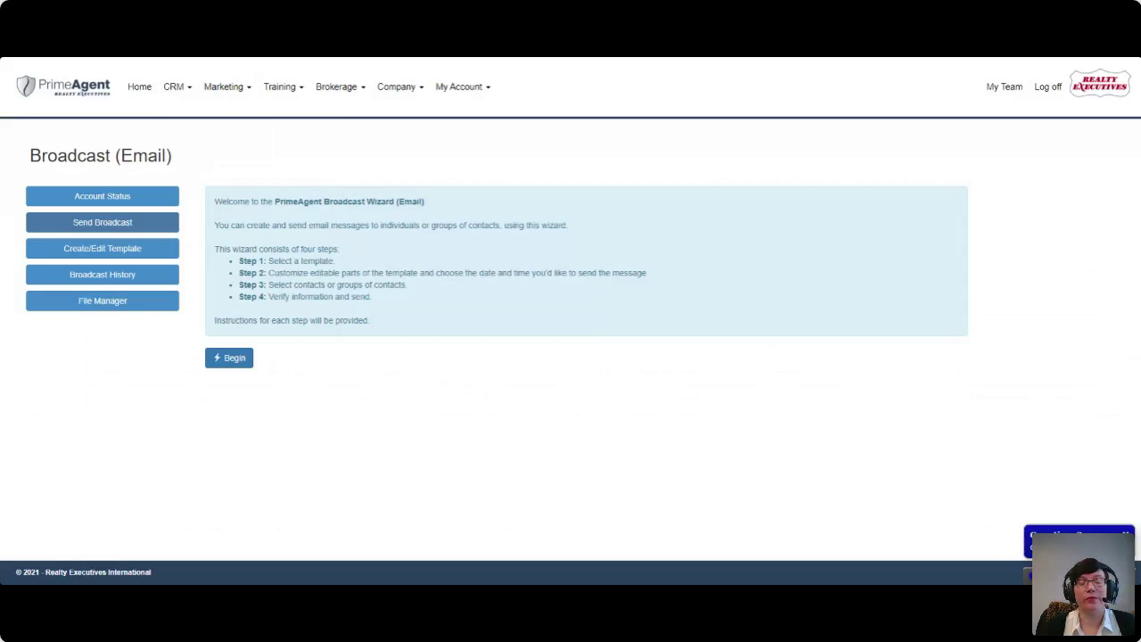
left_click(234, 357)
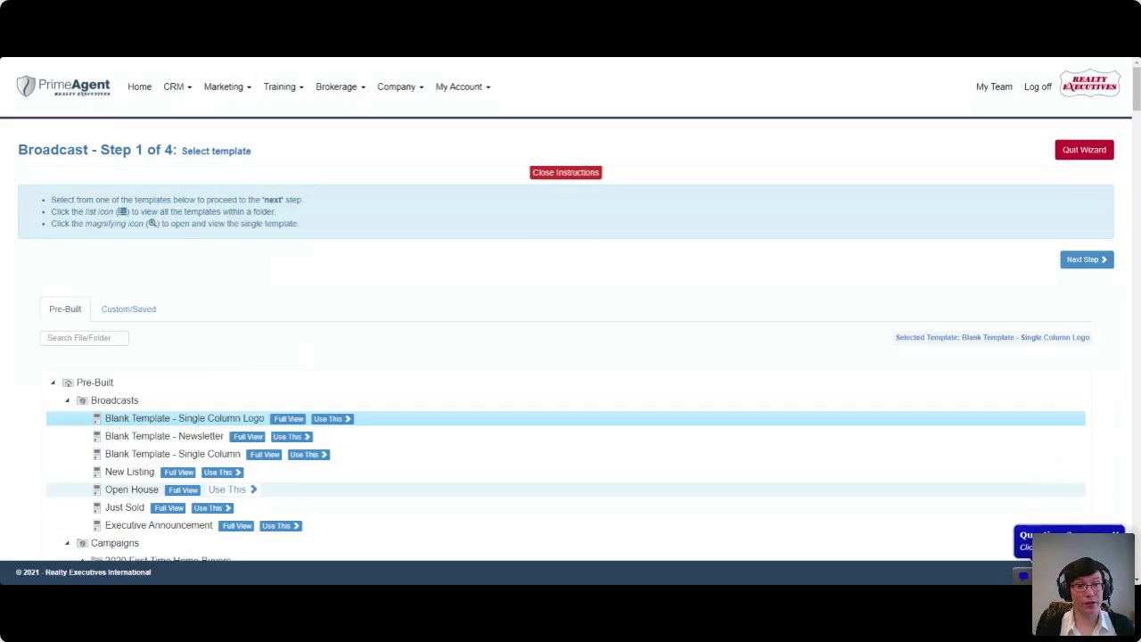
left_click(229, 491)
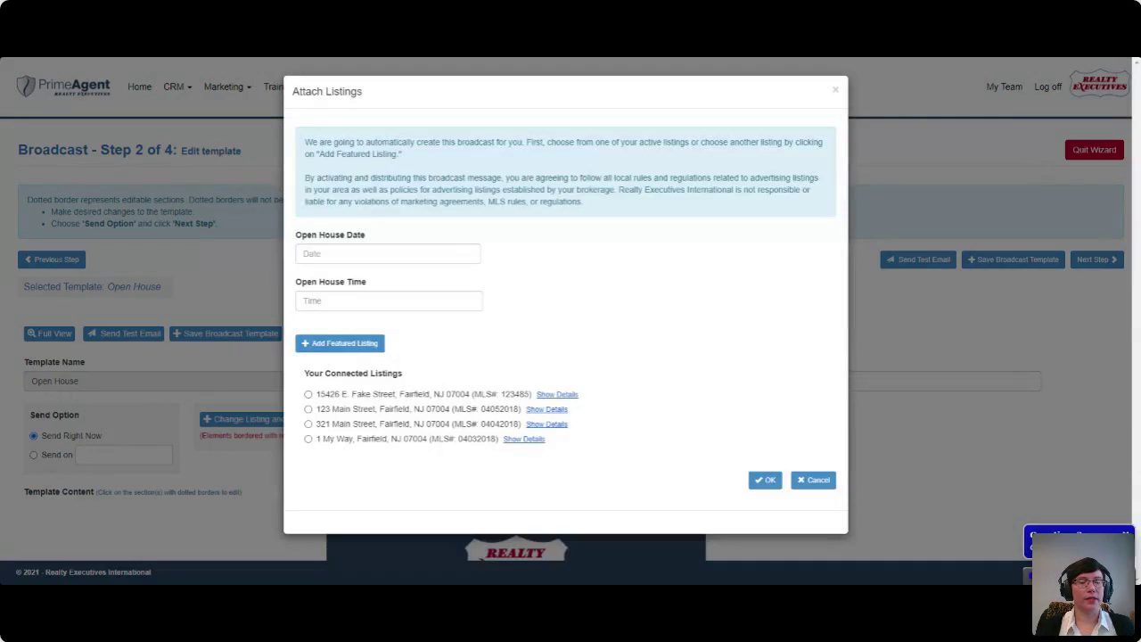
Step: Set the open house date to 1/27/21 and the time to 2-4pm, and attach the last connected listing to the broadcast
left_click(388, 253)
type("1/27/21")
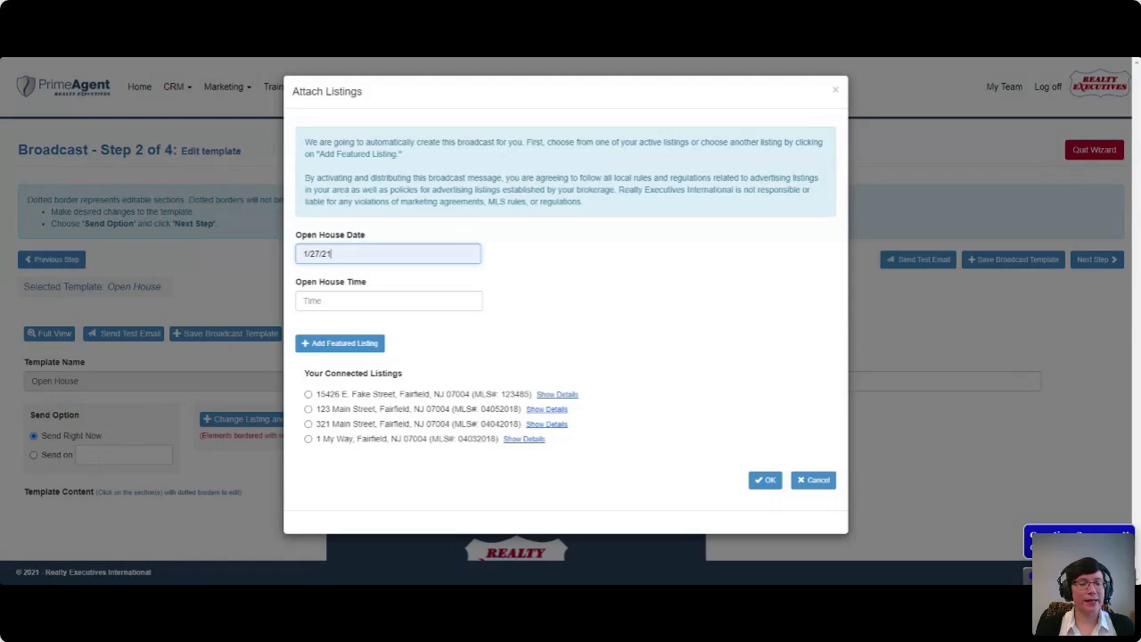
key("Tab")
type("2-4pm")
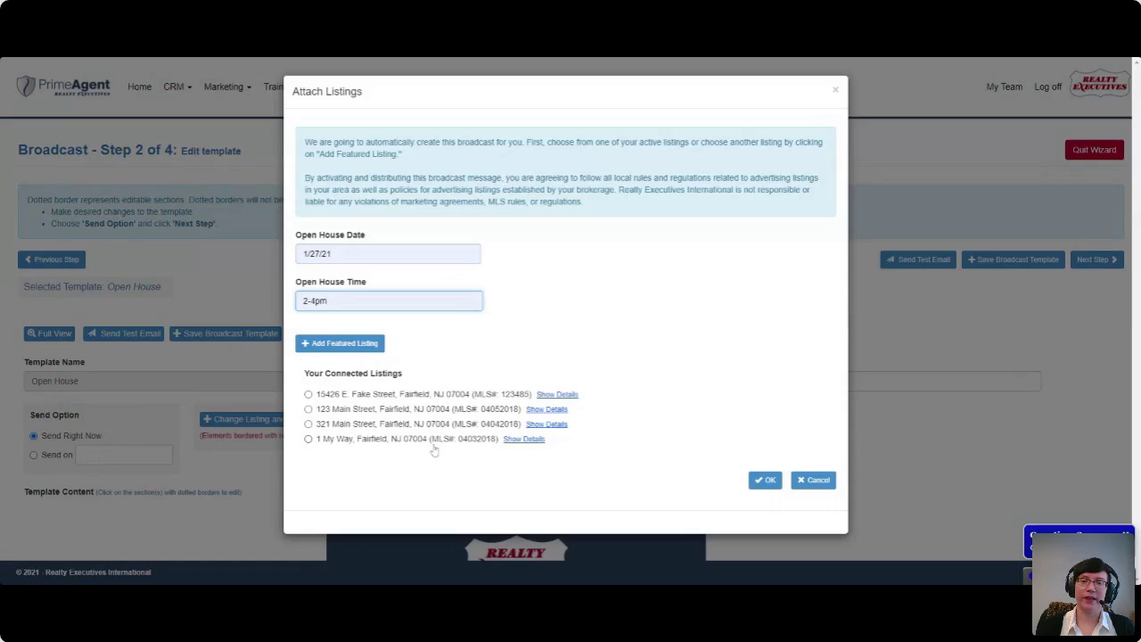
left_click(310, 440)
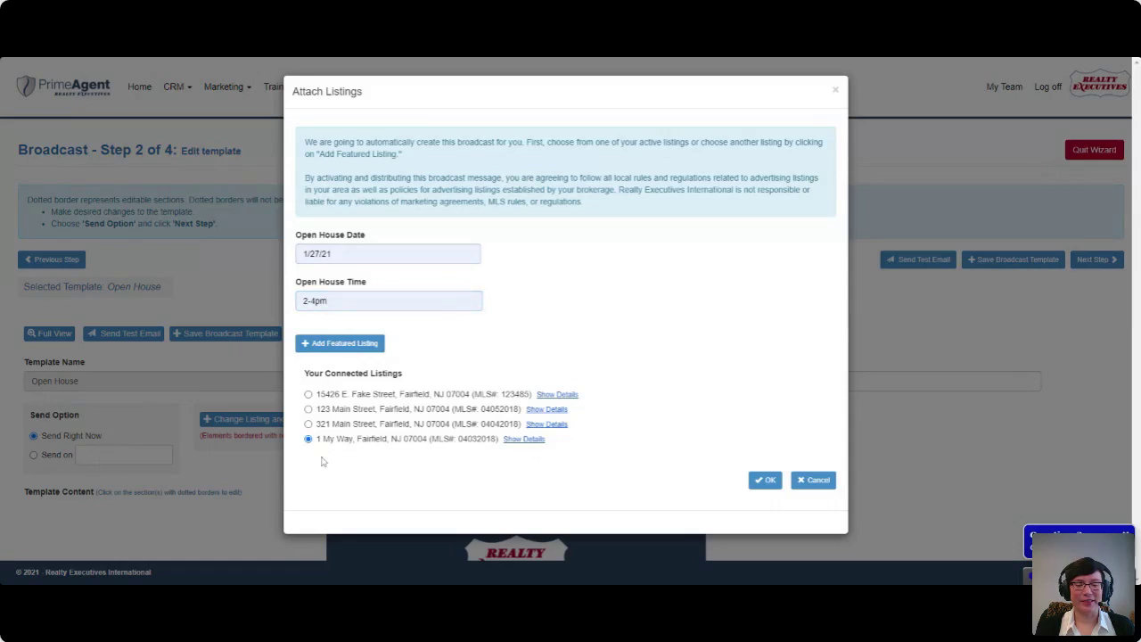
left_click(764, 481)
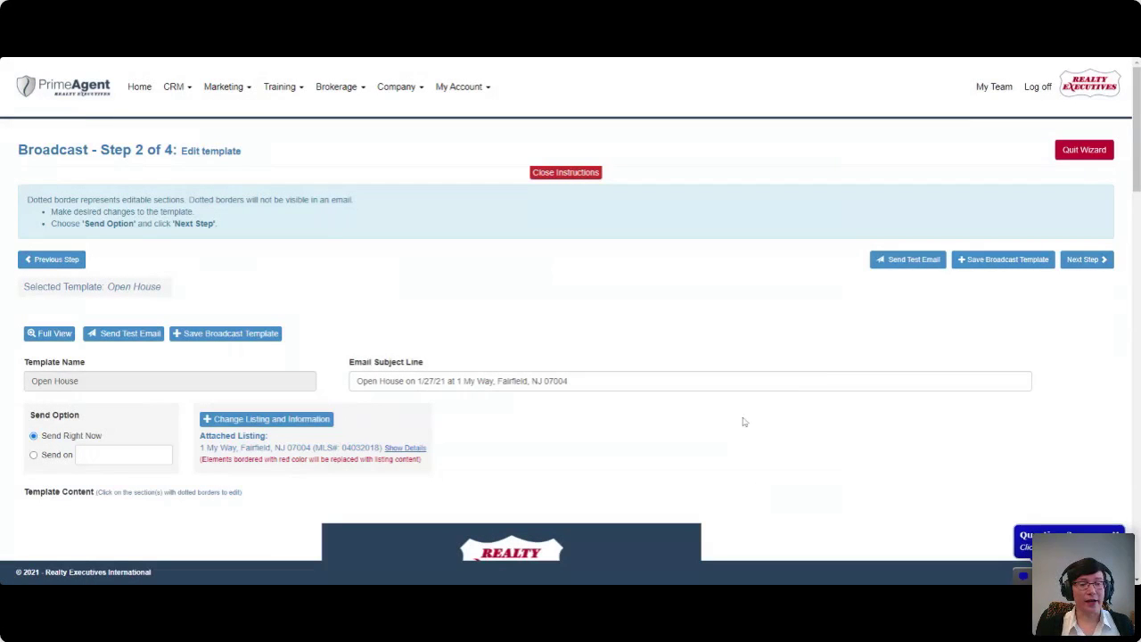
Step: Switch the broadcast's send option to Send on and browse its calendar to December 2021 without choosing a day
scroll(744, 421, "down", 1)
scroll(772, 405, "down", 1)
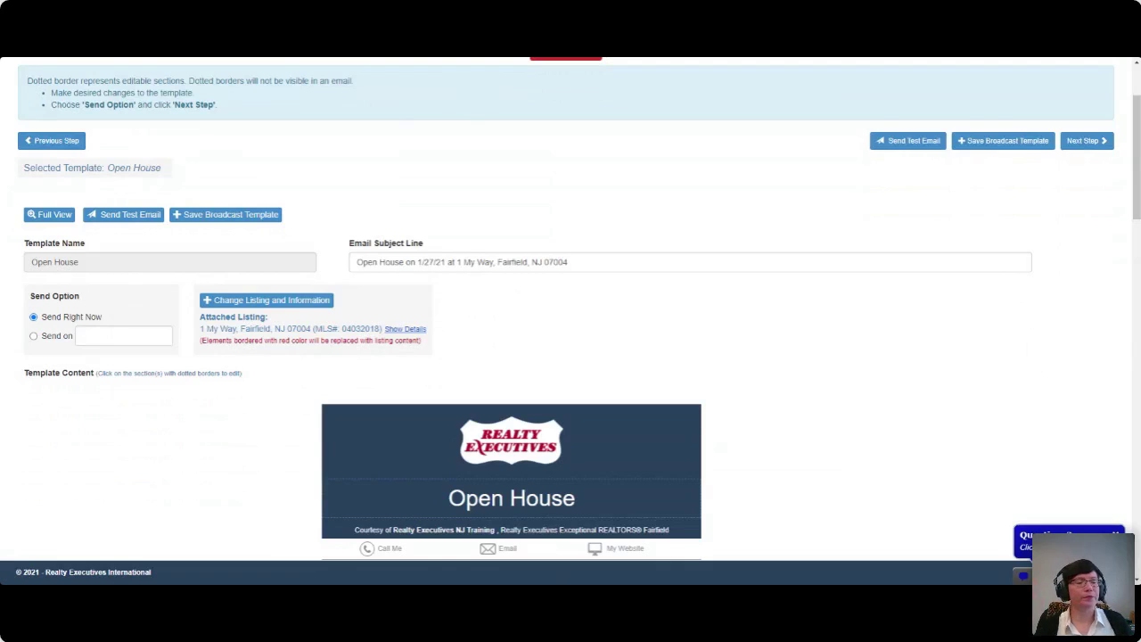
left_click(34, 337)
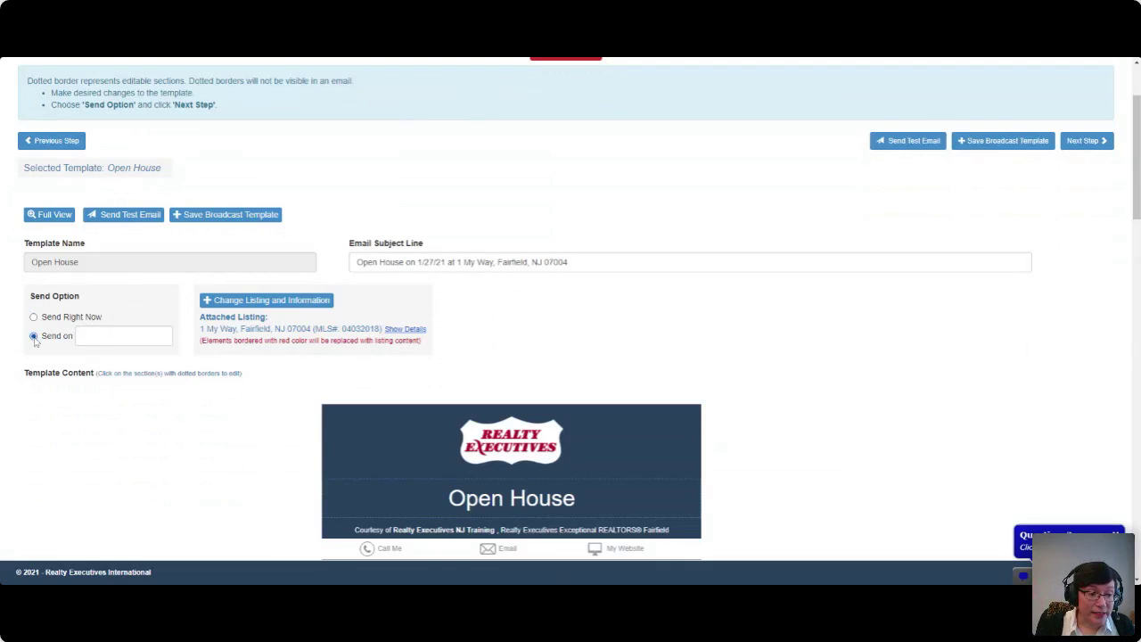
left_click(105, 340)
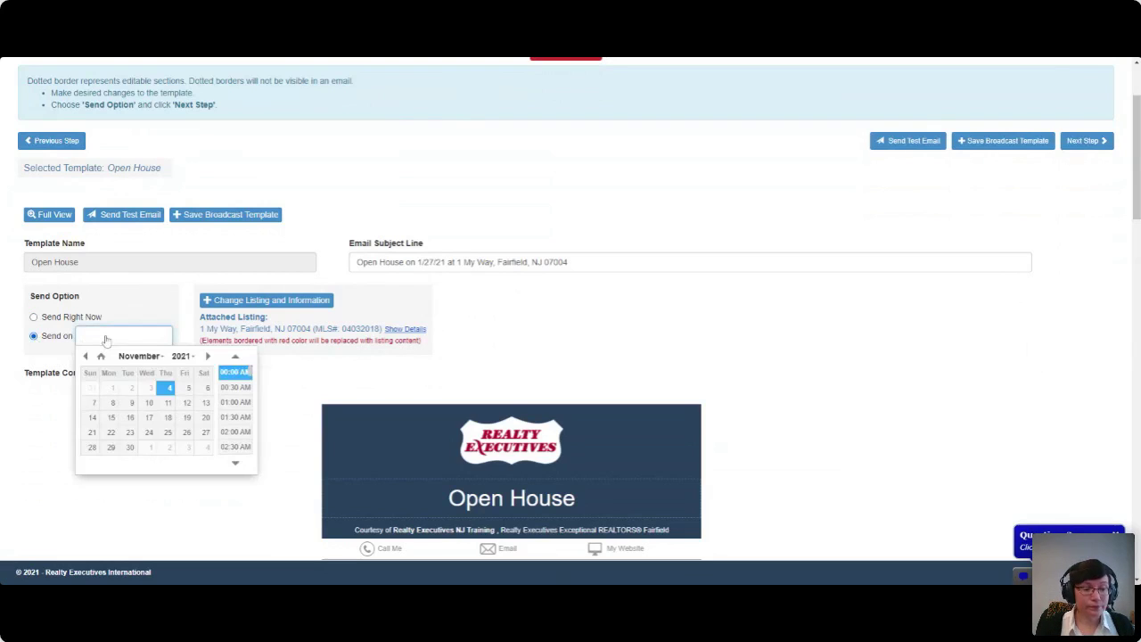
left_click(208, 355)
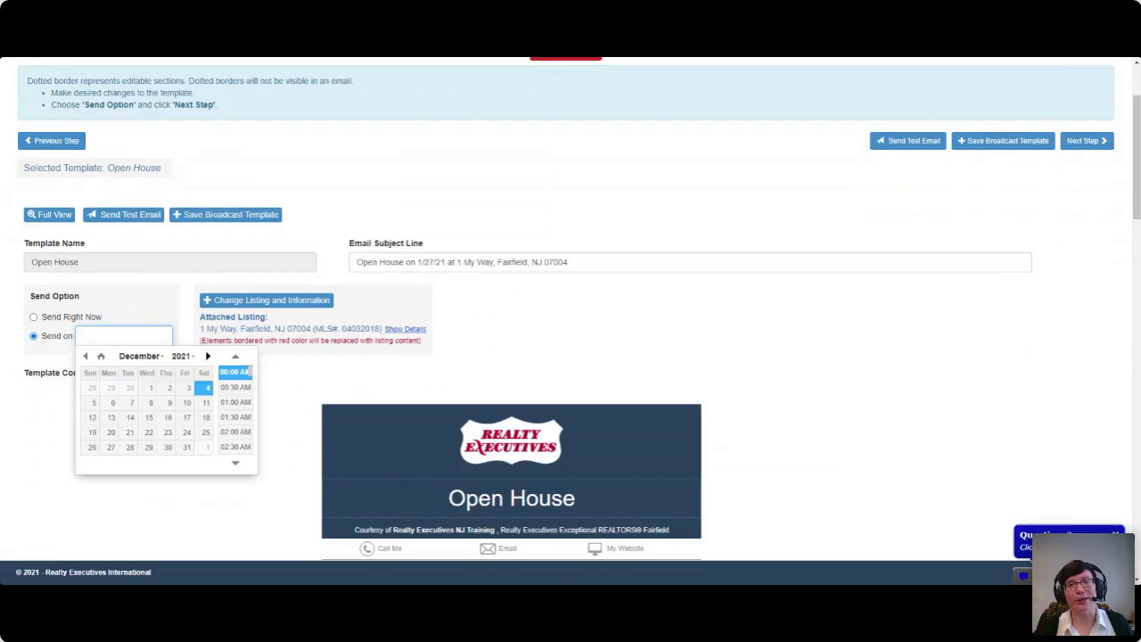
left_click(495, 357)
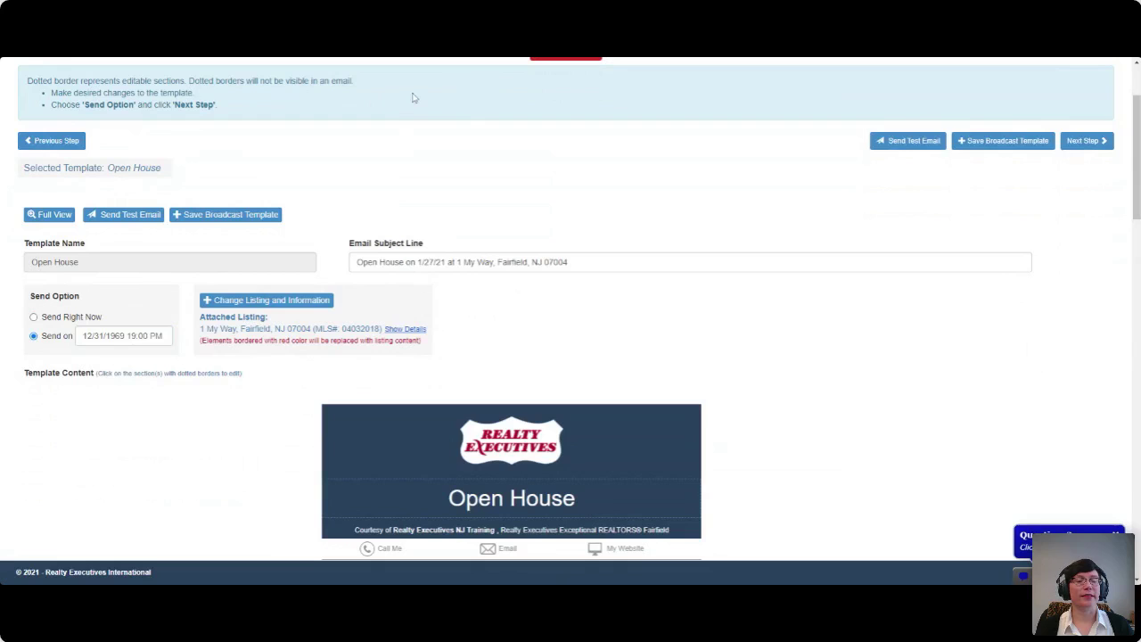
left_click_drag(203, 81, 381, 97)
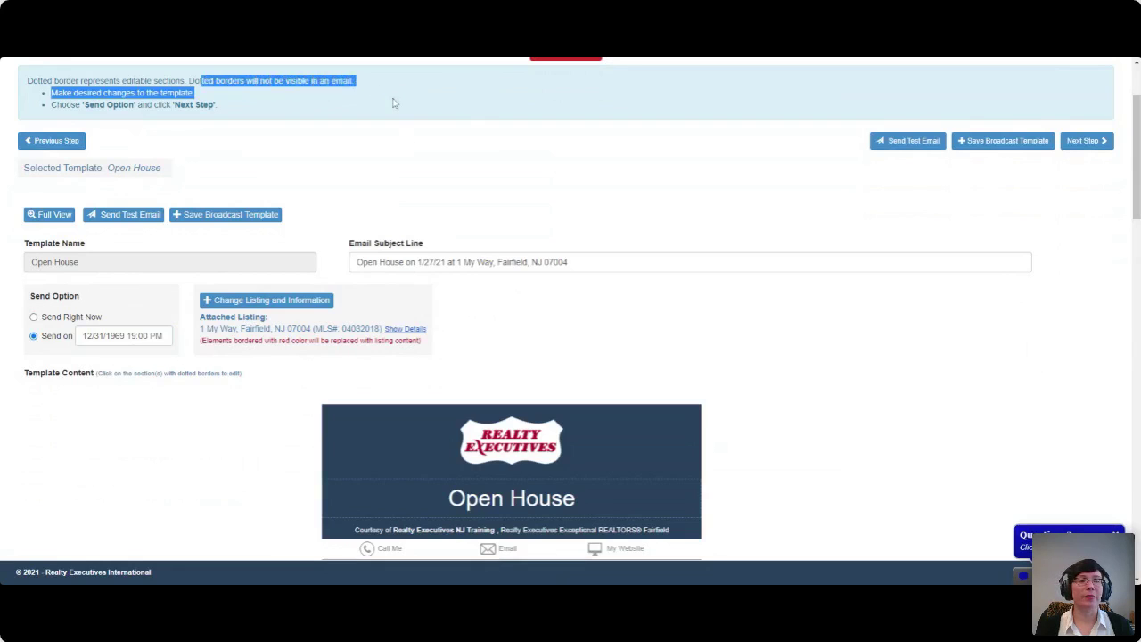
left_click(393, 103)
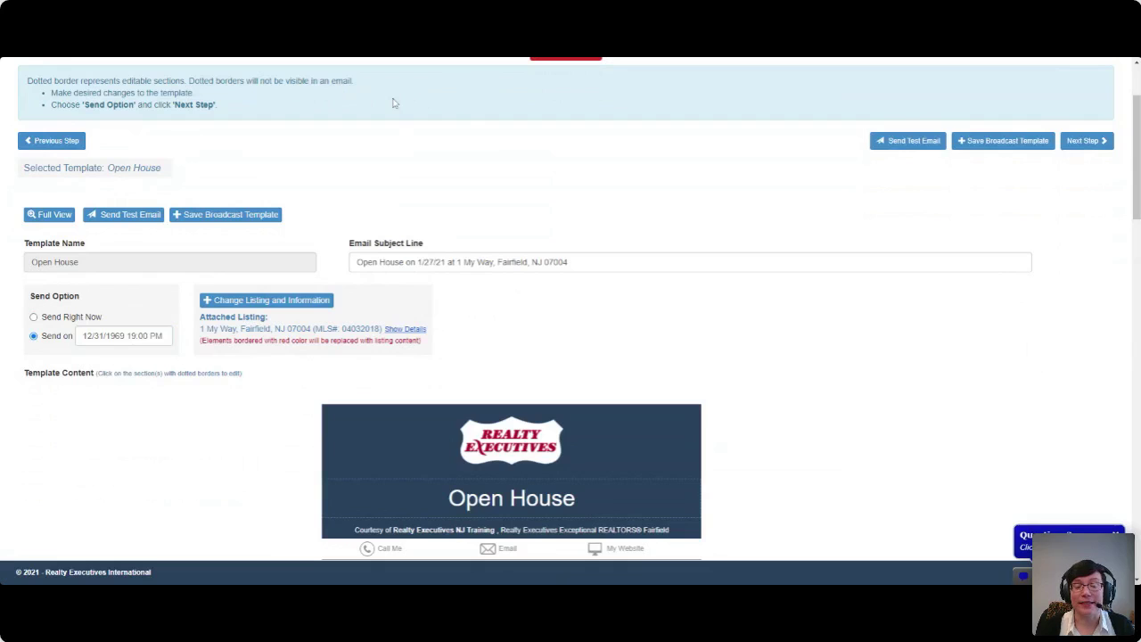
Step: Remove the state and ZIP code from the end of the email subject line
left_click_drag(568, 262, 528, 262)
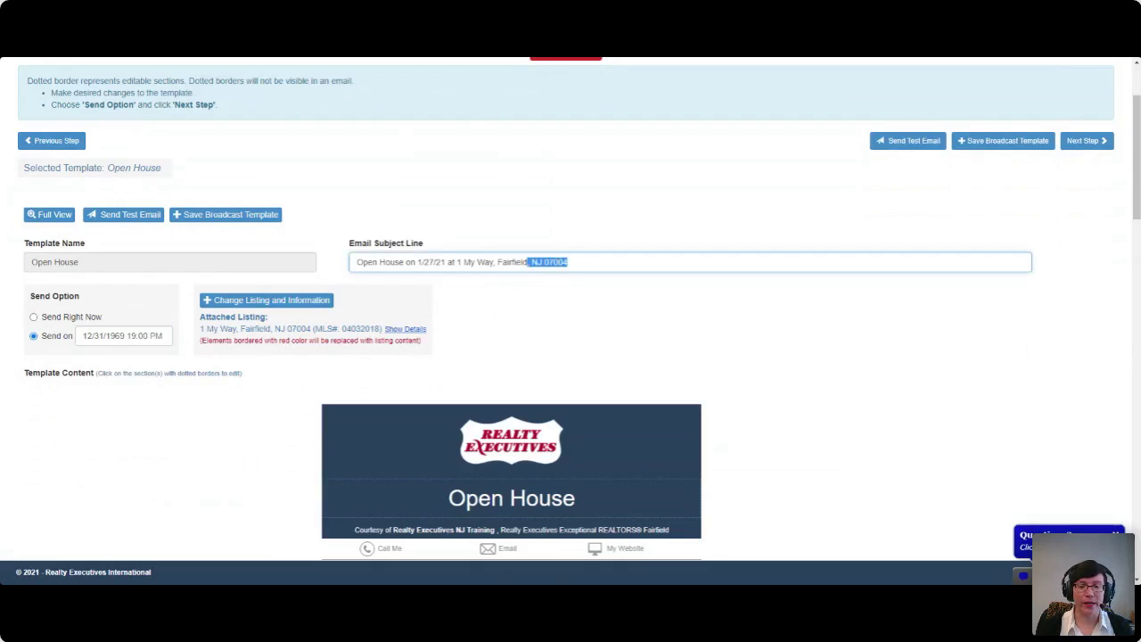
key("BackSpace")
left_click(634, 336)
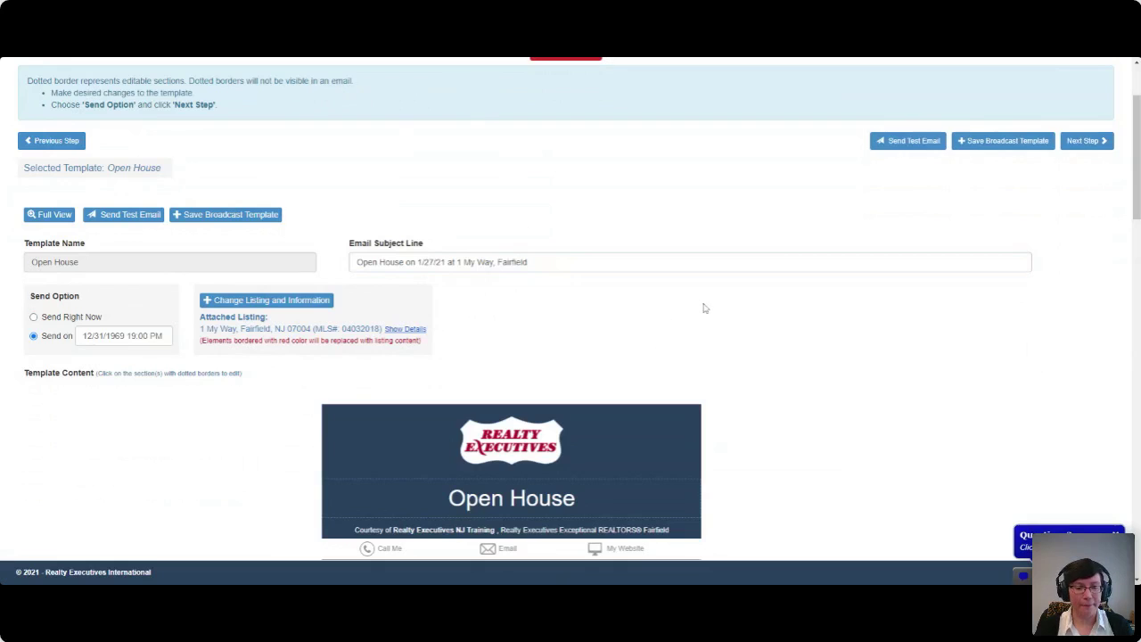
Step: Append the sample text "ghfgh" to the Open House heading in the template's banner
scroll(740, 312, "down", 1)
scroll(778, 319, "down", 1)
left_click(575, 320)
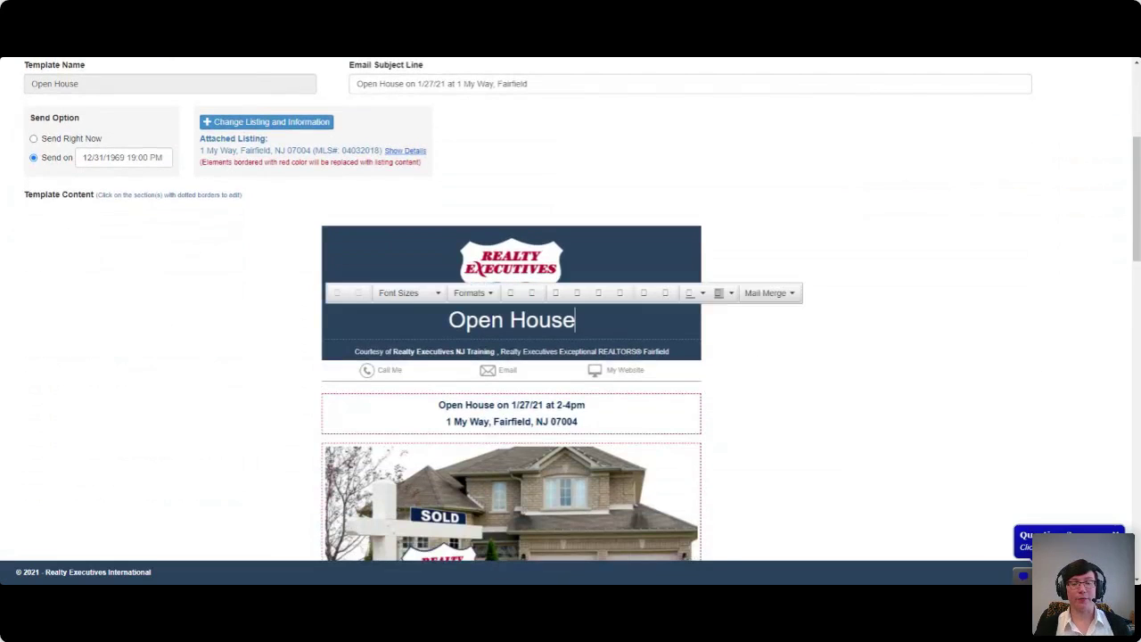
type("ghfgh")
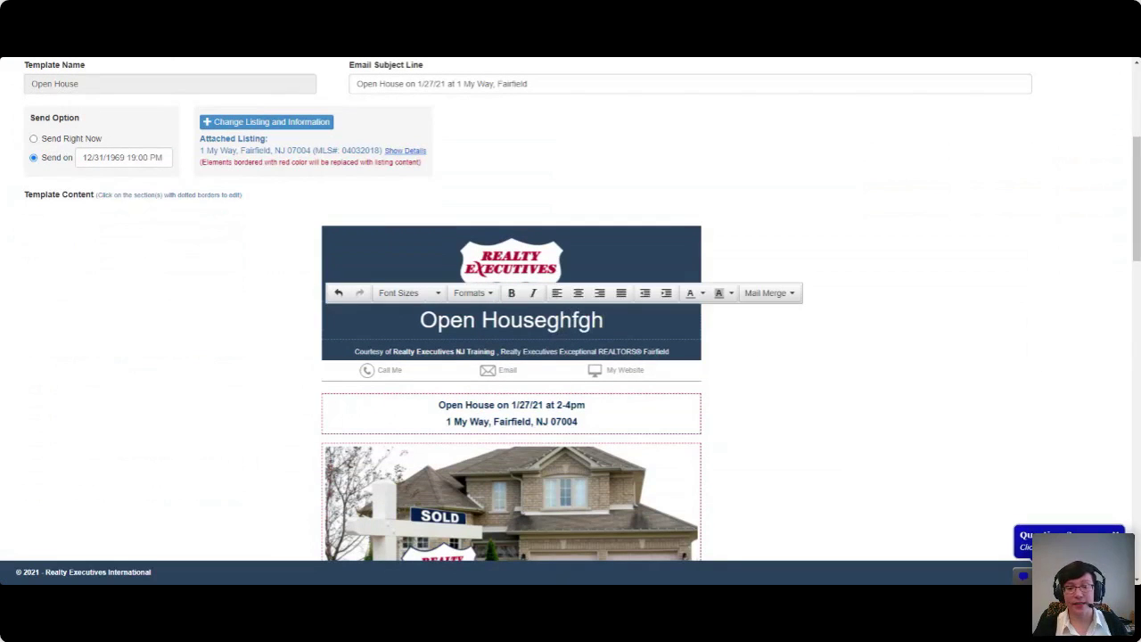
Step: Remove the state and ZIP code from the address line below the open house date and time
left_click_drag(579, 422, 535, 422)
key("BackSpace")
key("BackSpace")
key("BackSpace")
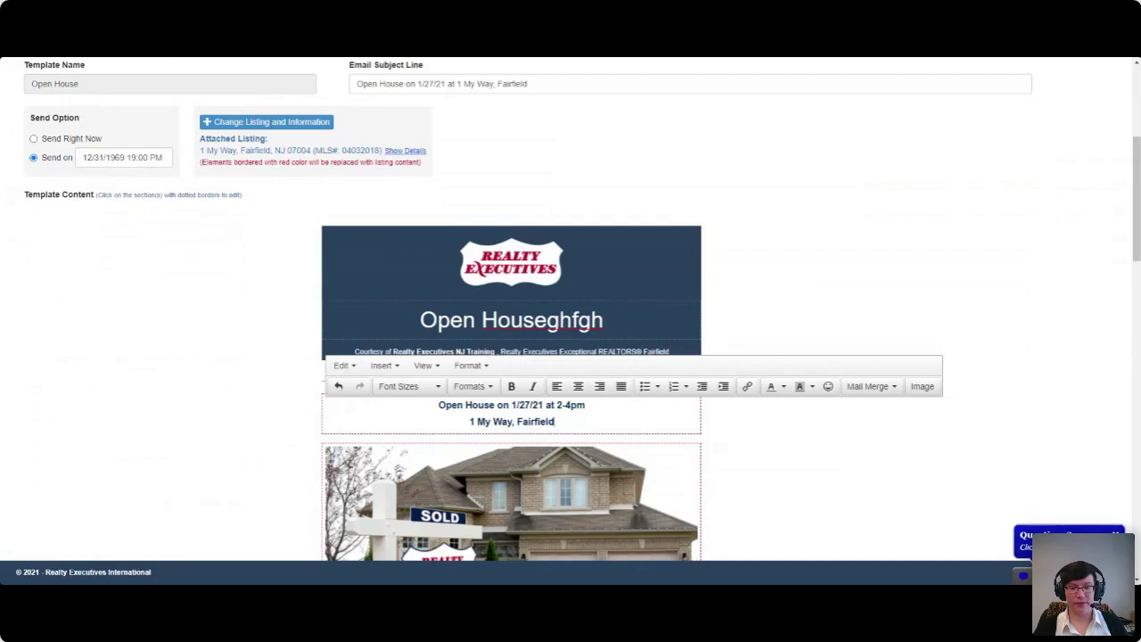
left_click(773, 443)
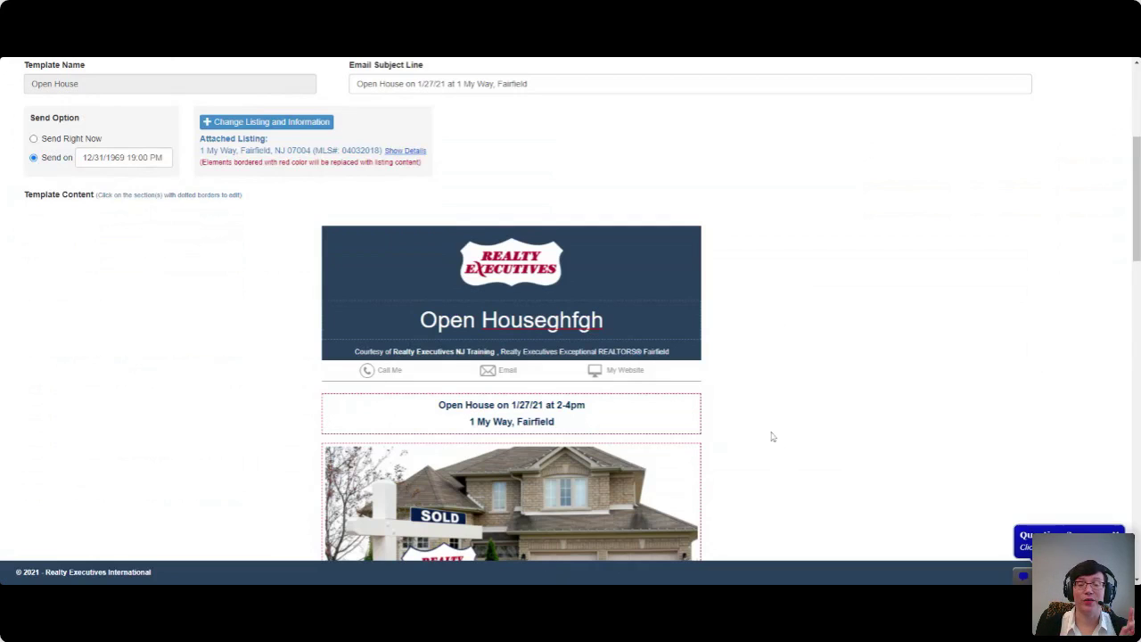
Step: Replace the third small photo under the main picture with listing Image 5, cropped to nearly the whole image
scroll(767, 424, "down", 1)
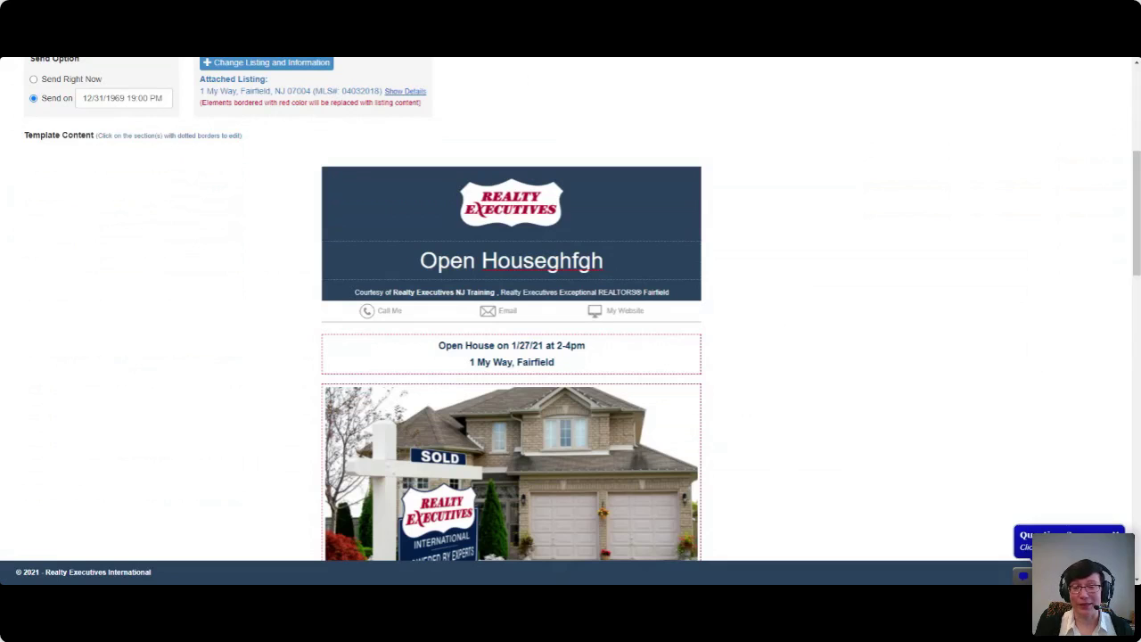
scroll(746, 378, "down", 1)
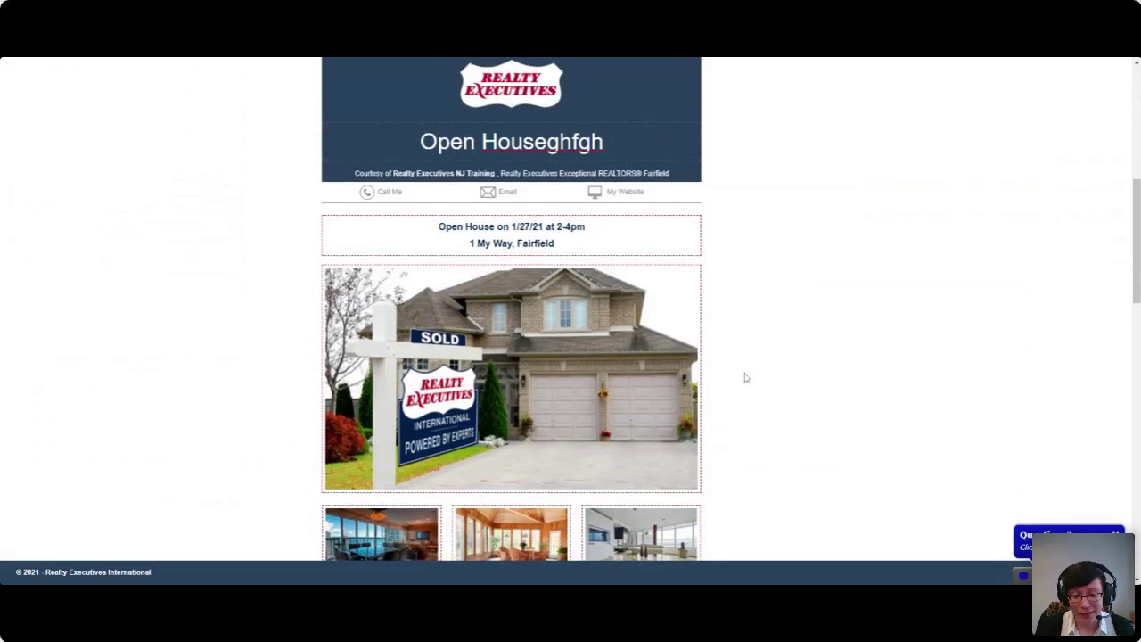
scroll(746, 378, "down", 1)
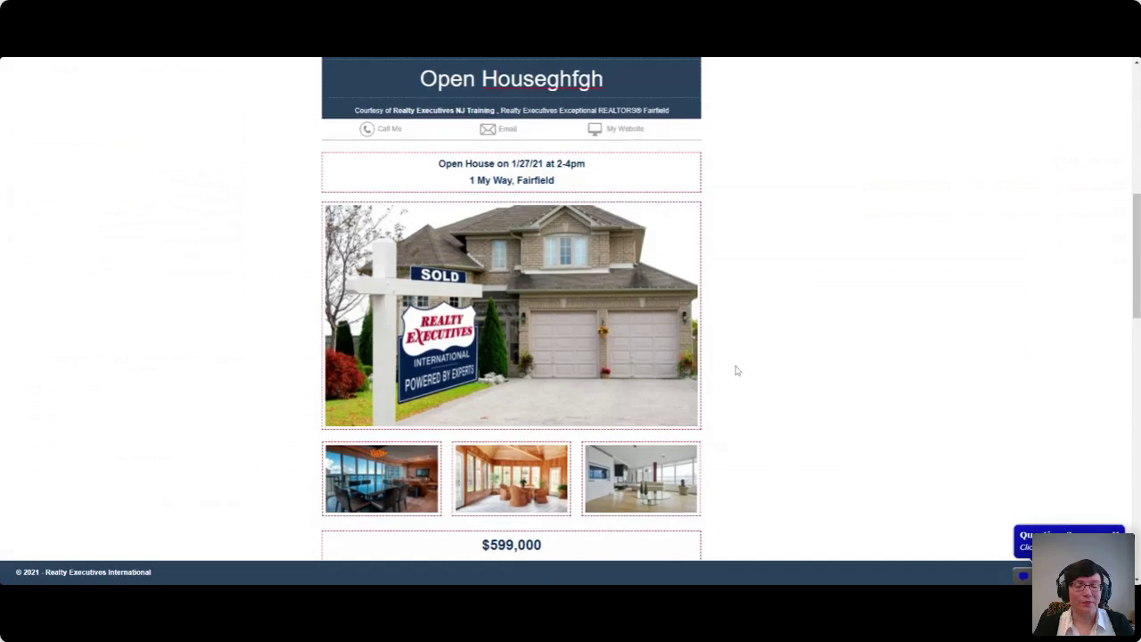
scroll(736, 371, "down", 1)
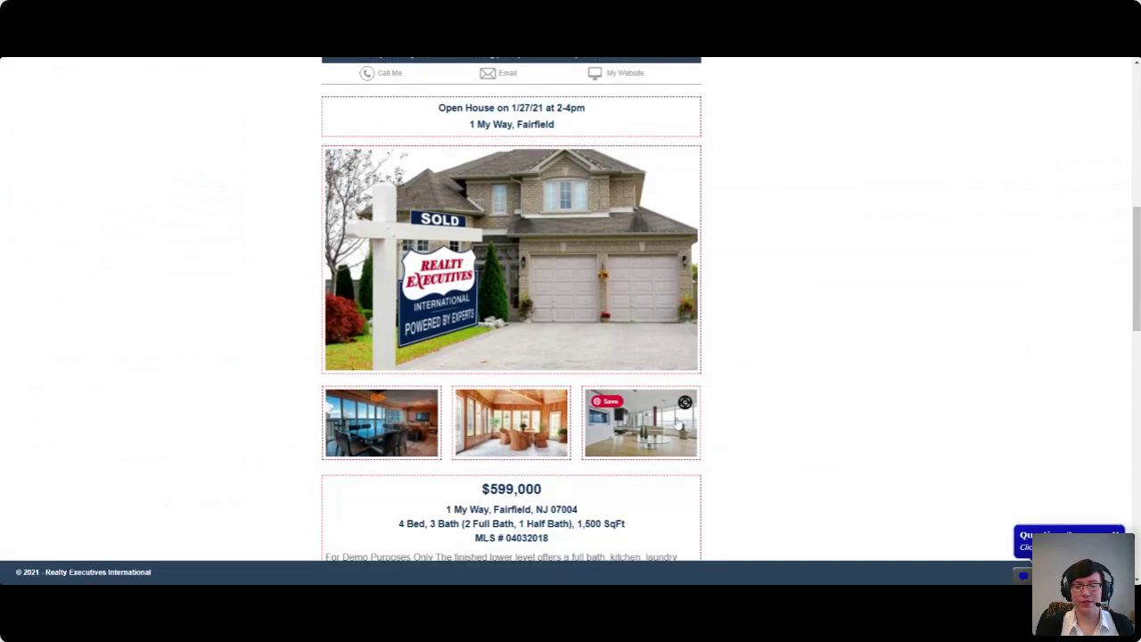
left_click(676, 424)
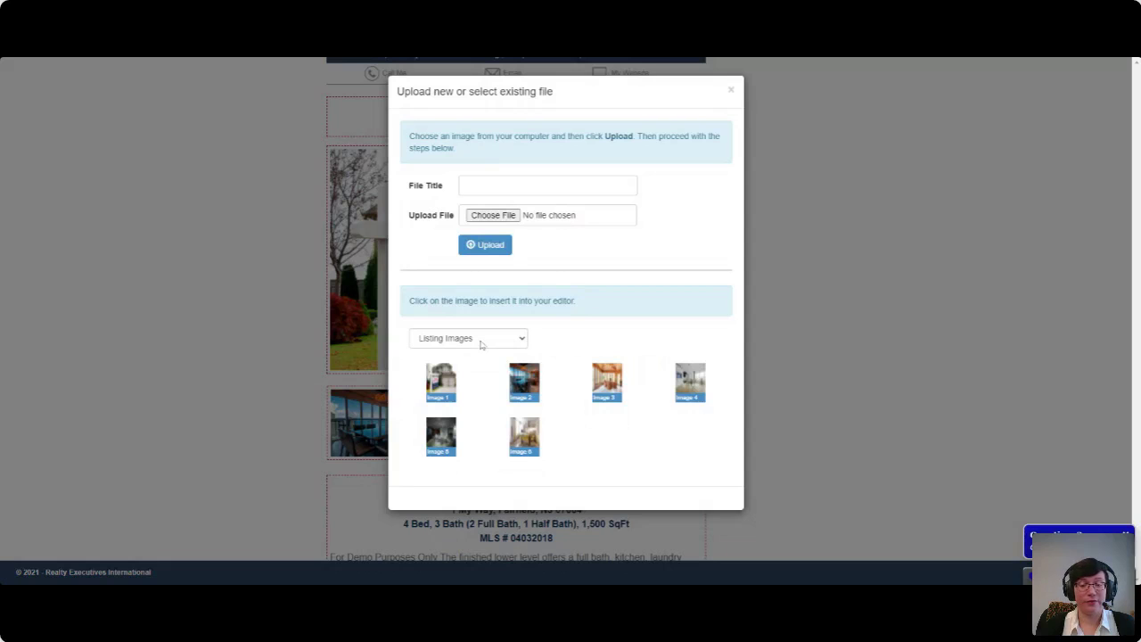
left_click(454, 440)
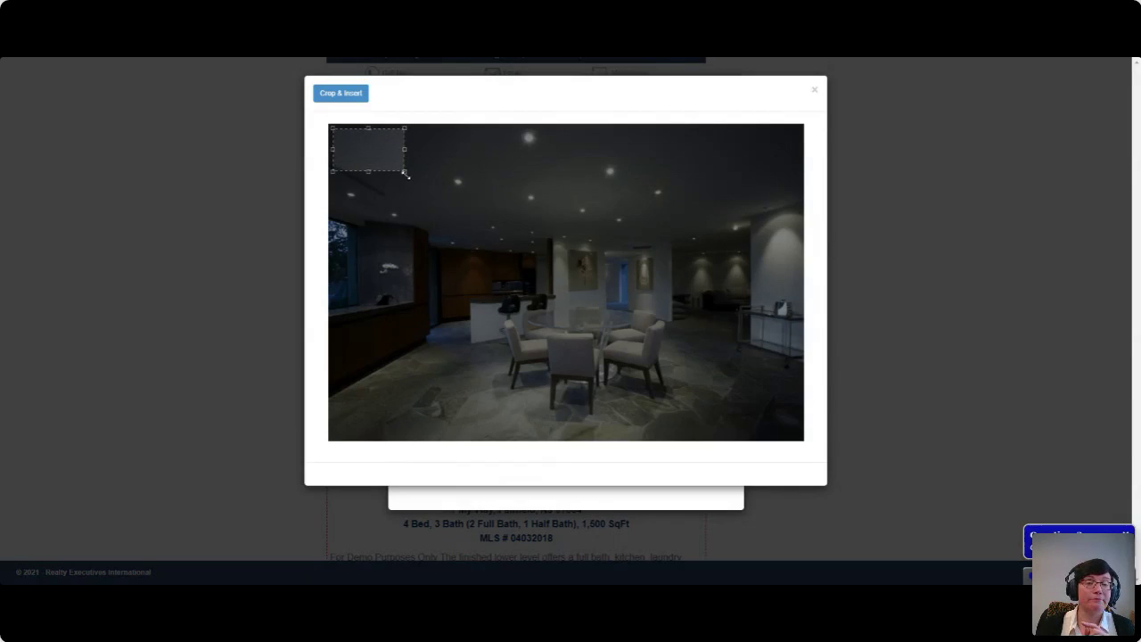
left_click_drag(406, 171, 682, 437)
left_click_drag(714, 402, 731, 418)
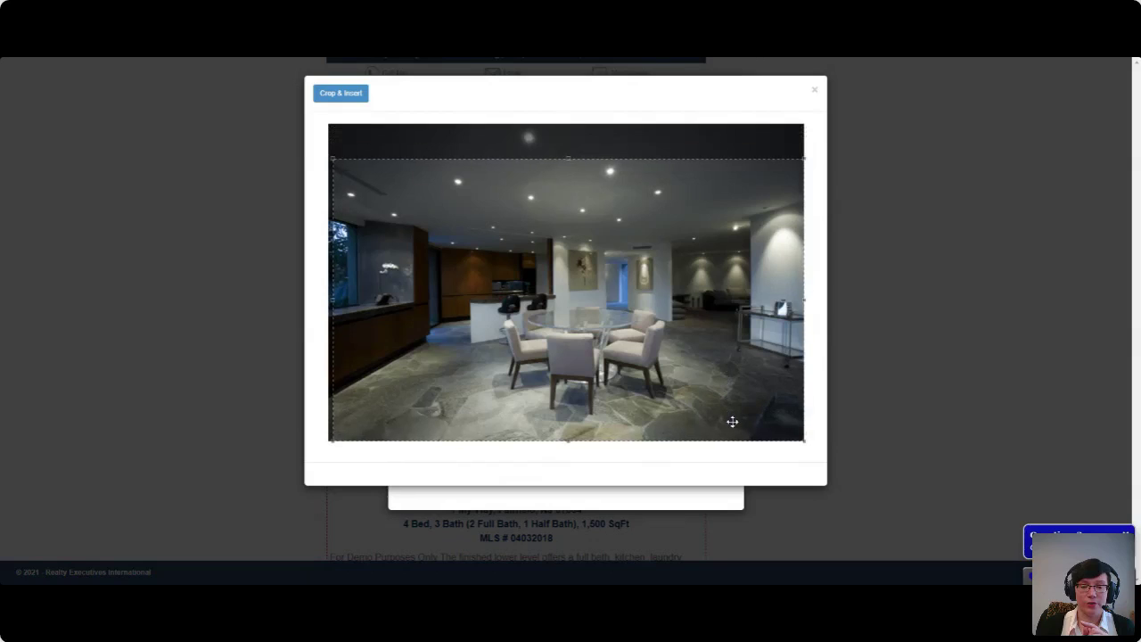
left_click(338, 94)
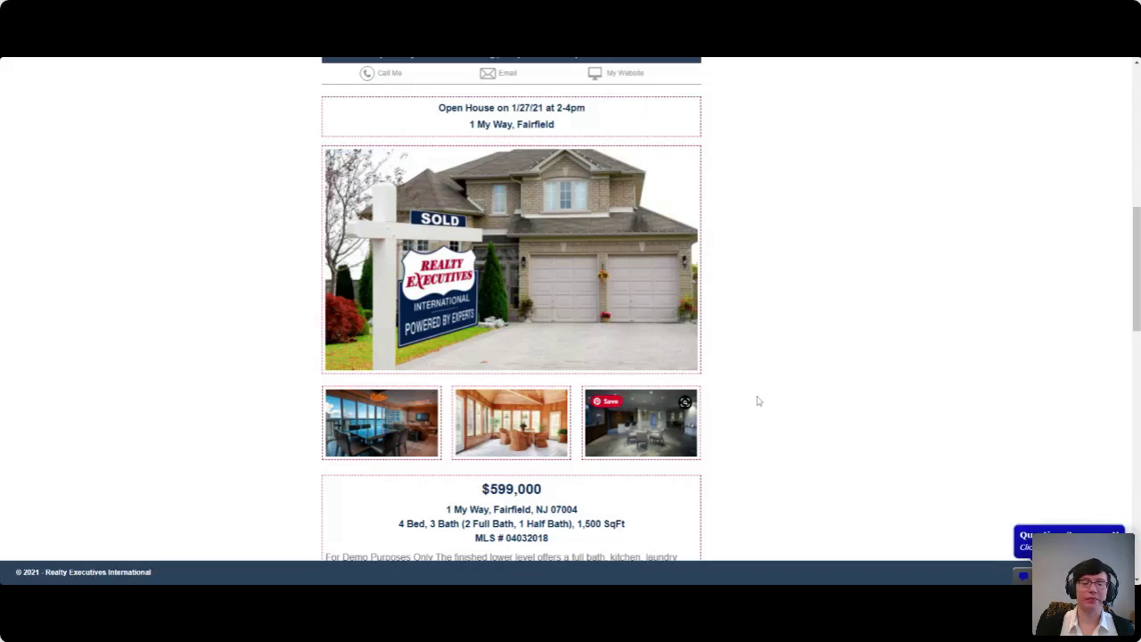
Step: Overwrite the listing description from "he finished lower level" through "kitc" with the sample text "ukfjfghjfgj"
scroll(776, 382, "down", 1)
scroll(775, 379, "down", 1)
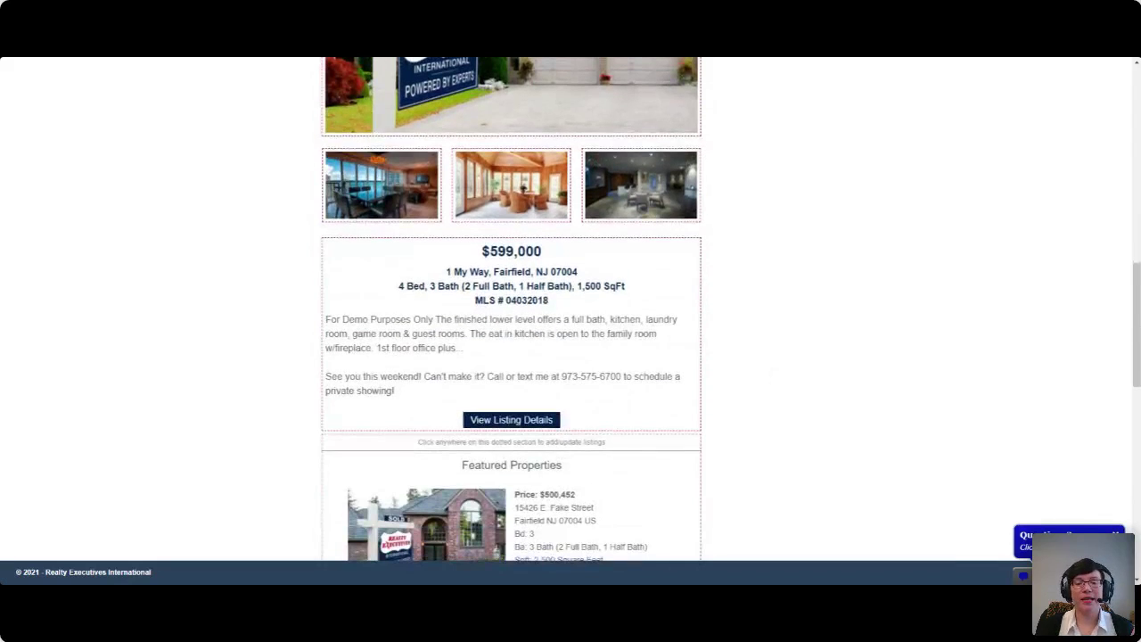
left_click_drag(439, 319, 531, 333)
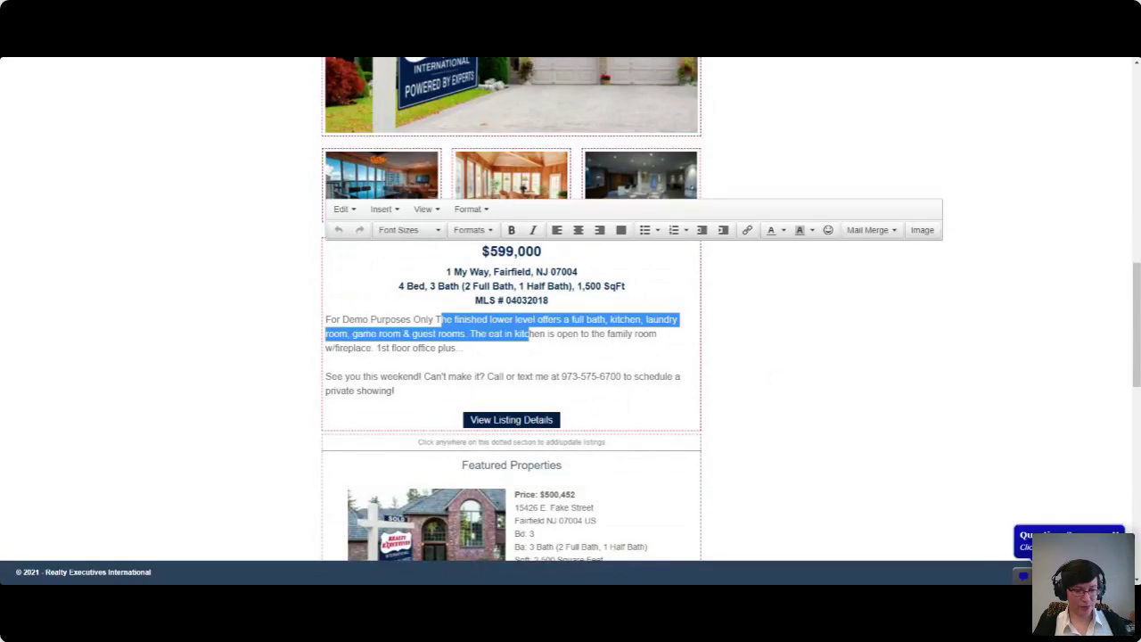
type("ukfjfghjfgjhen is open to the family room w/fireplace. 1st floor")
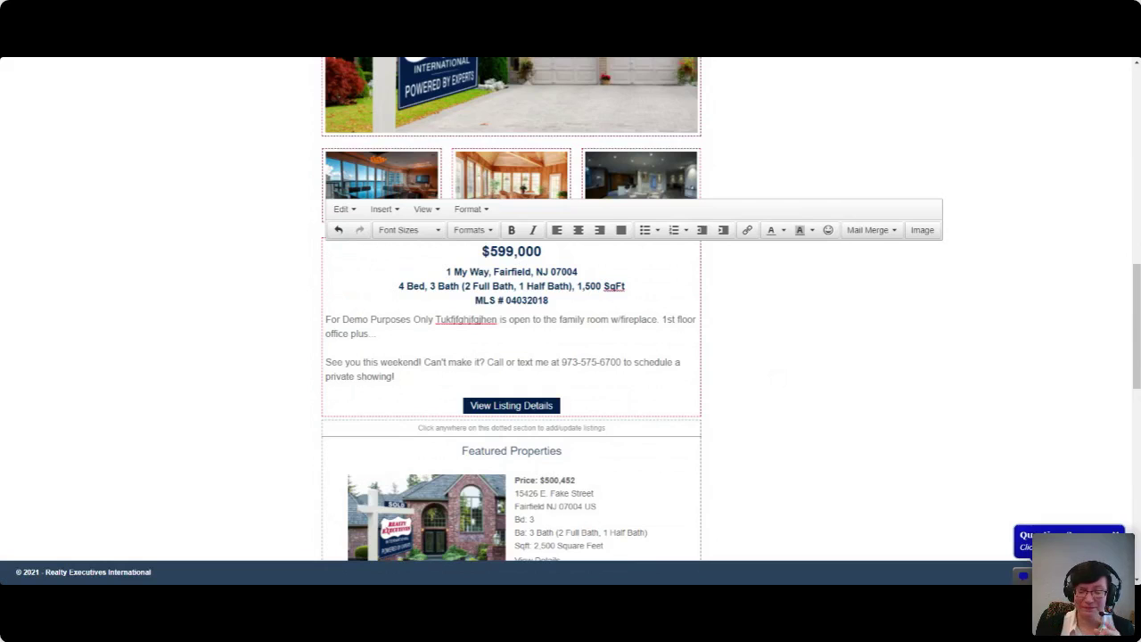
Step: Choose the Featured Properties listings manually and include the first three available listings
scroll(820, 365, "down", 2)
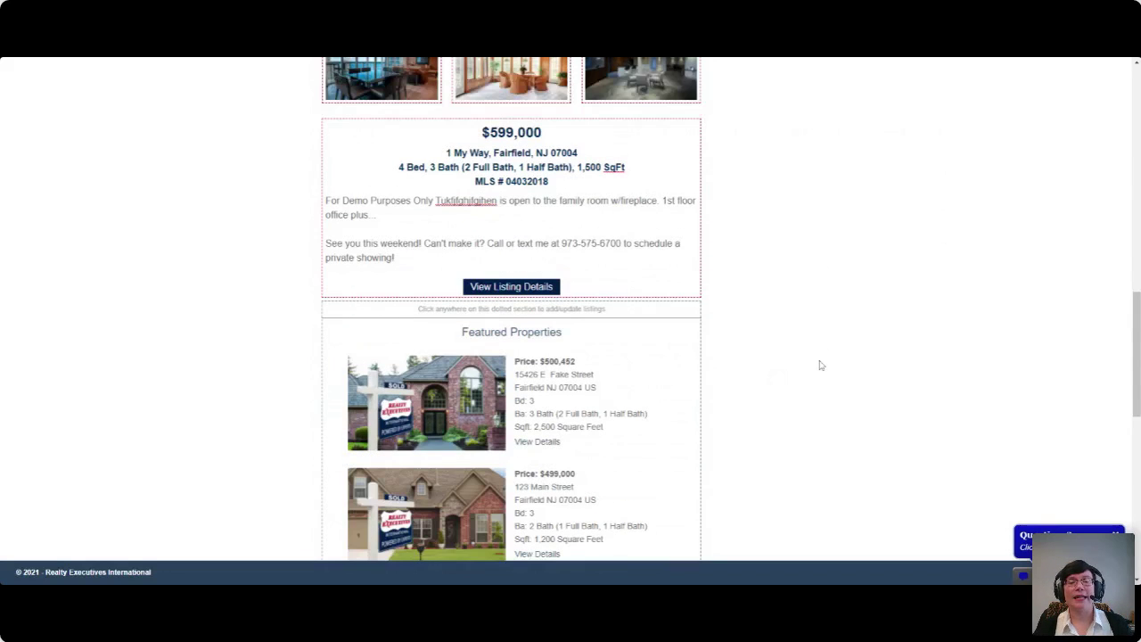
scroll(824, 382, "down", 3)
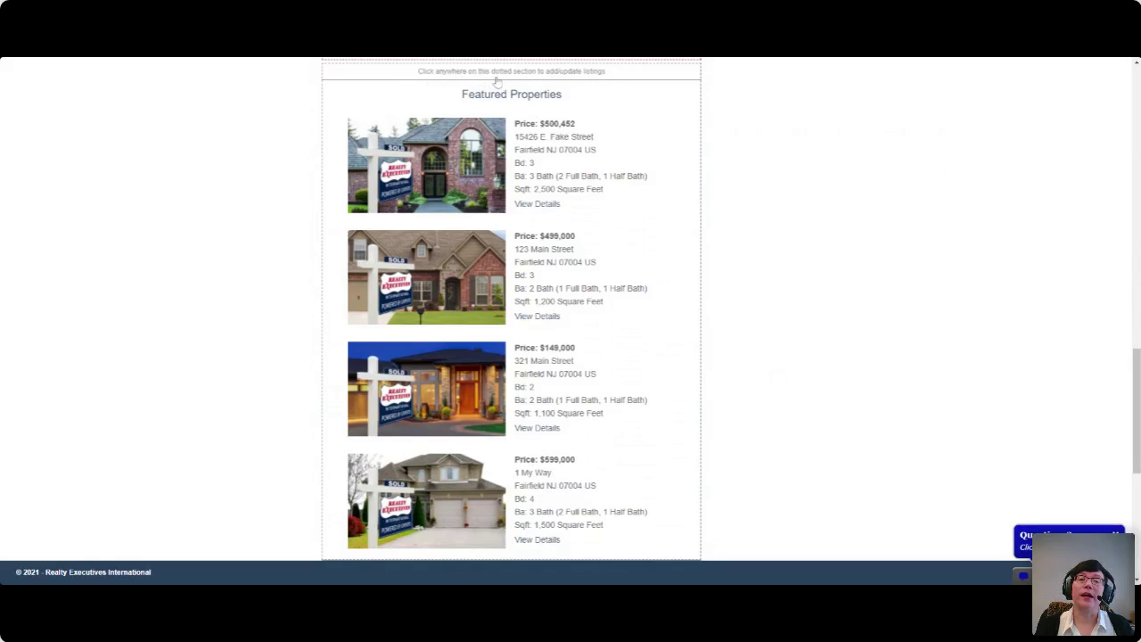
left_click(629, 109)
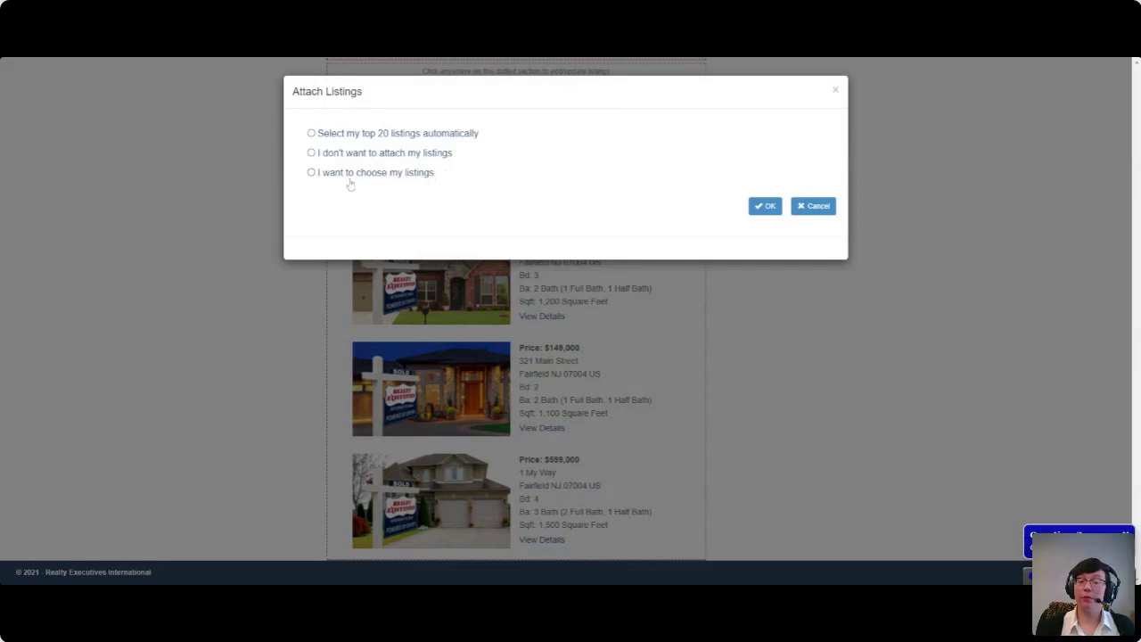
left_click(311, 173)
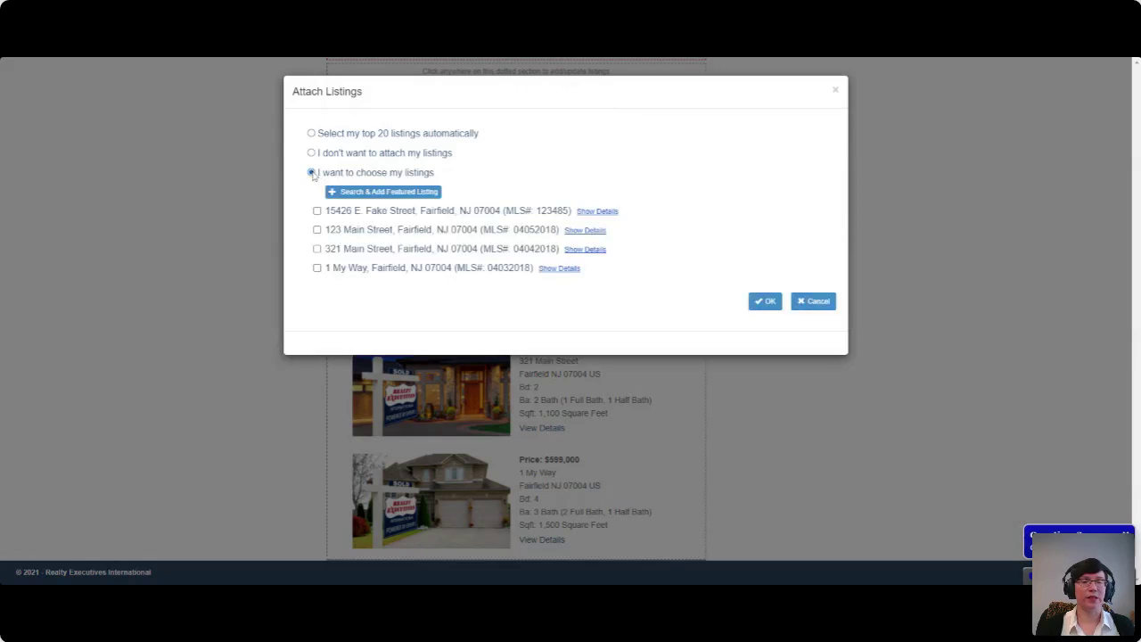
left_click(317, 211)
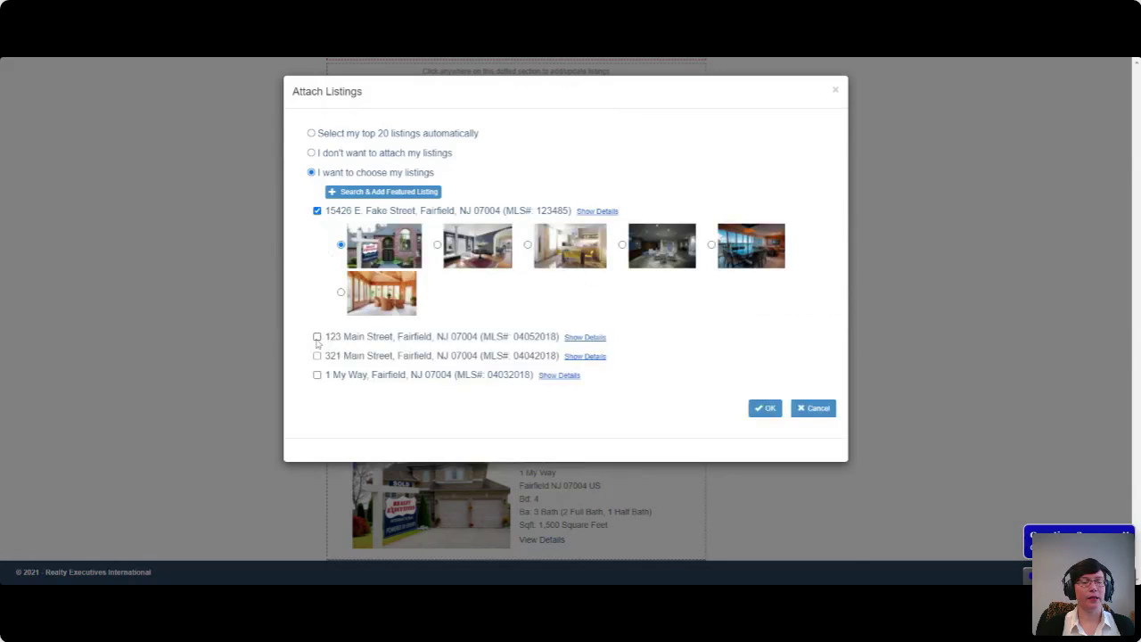
left_click(317, 337)
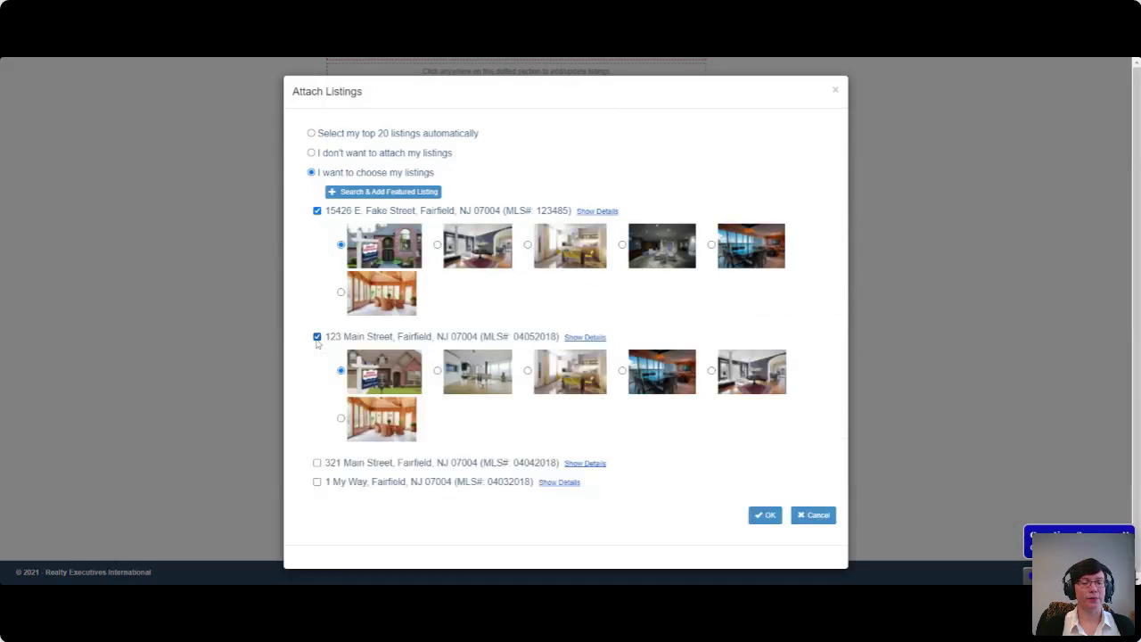
left_click(317, 463)
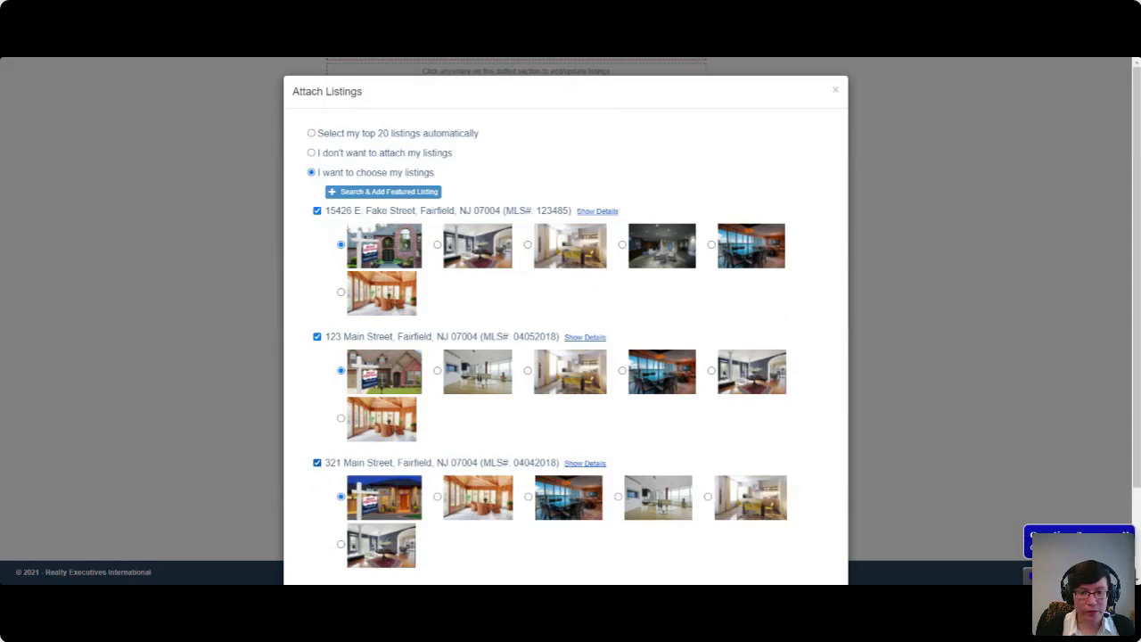
Step: Select the second photo for each of the three chosen listings and apply the selection with the listing order as shown
left_click(436, 245)
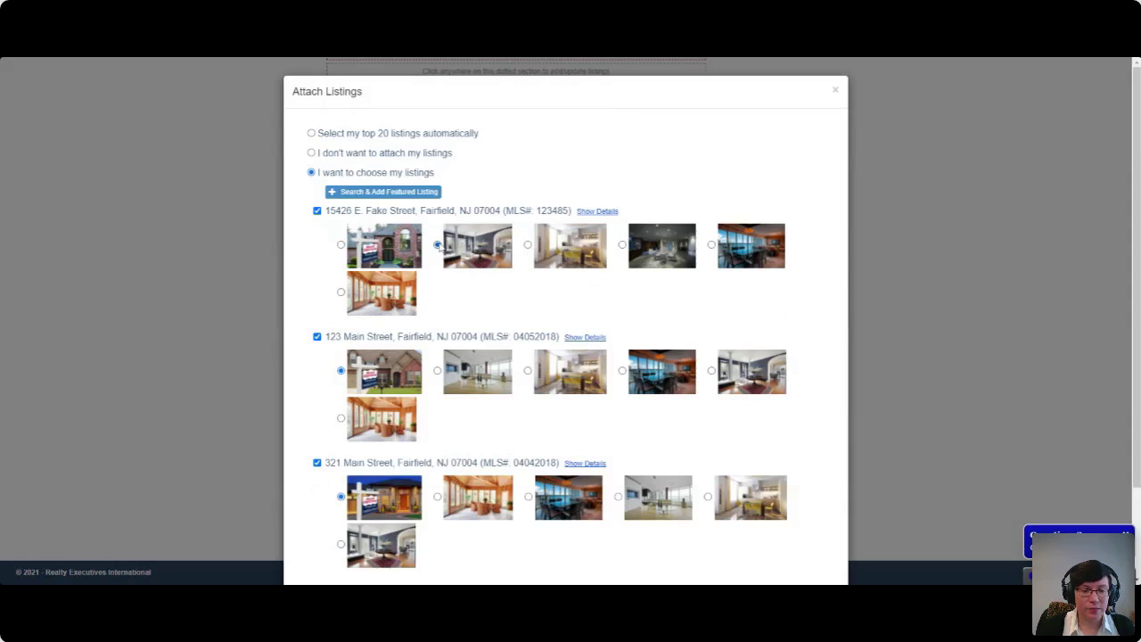
left_click(437, 371)
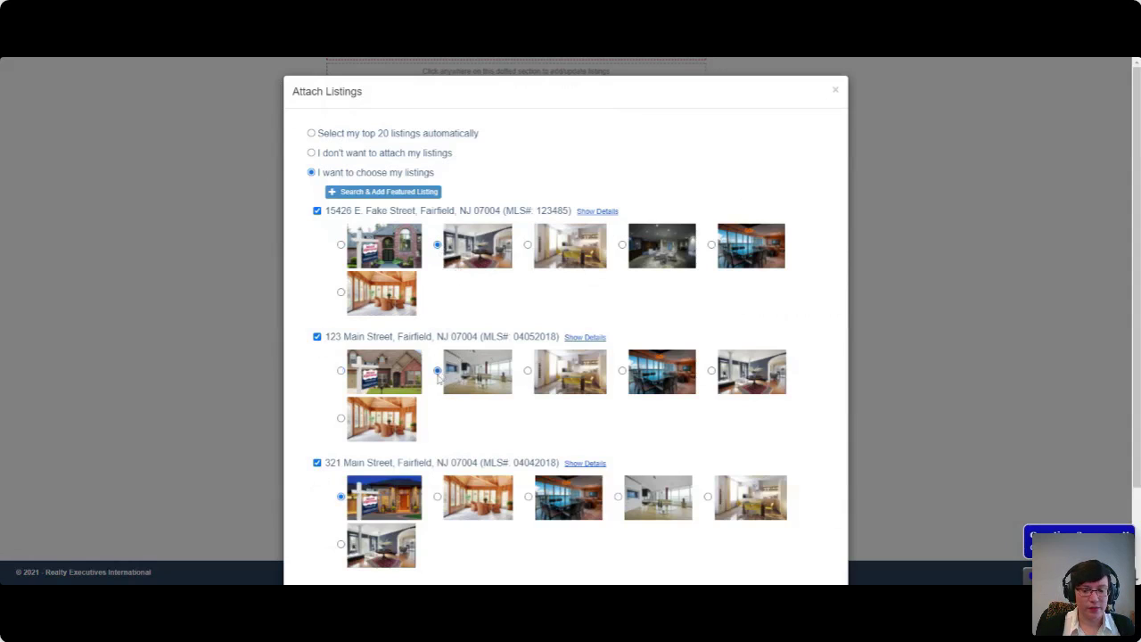
left_click(437, 496)
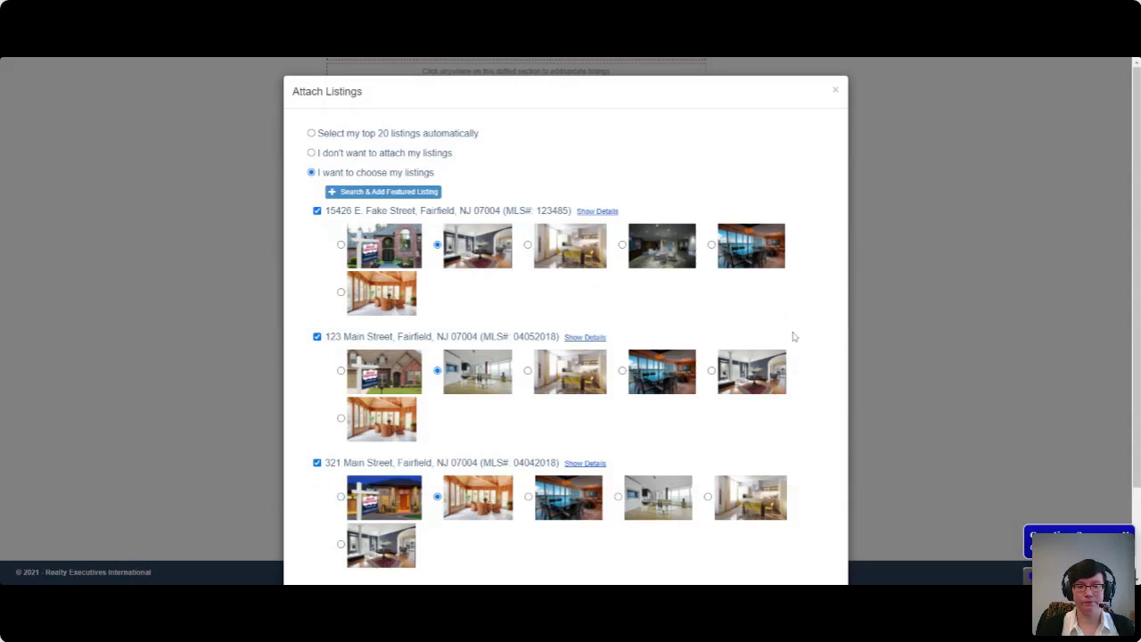
scroll(803, 330, "down", 2)
left_click(767, 511)
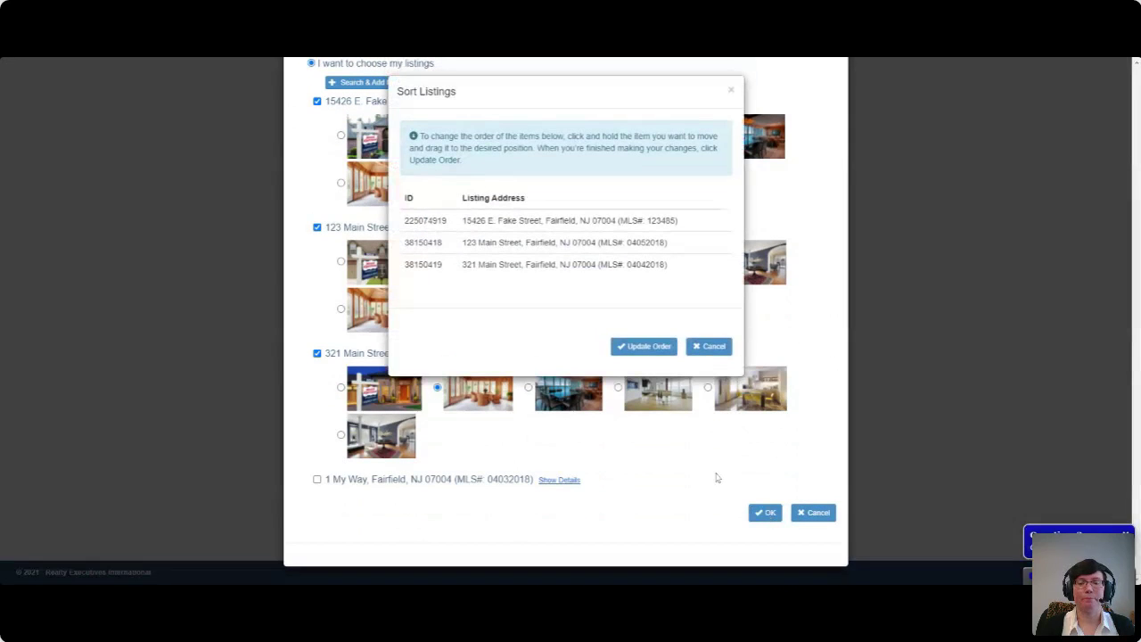
left_click(643, 346)
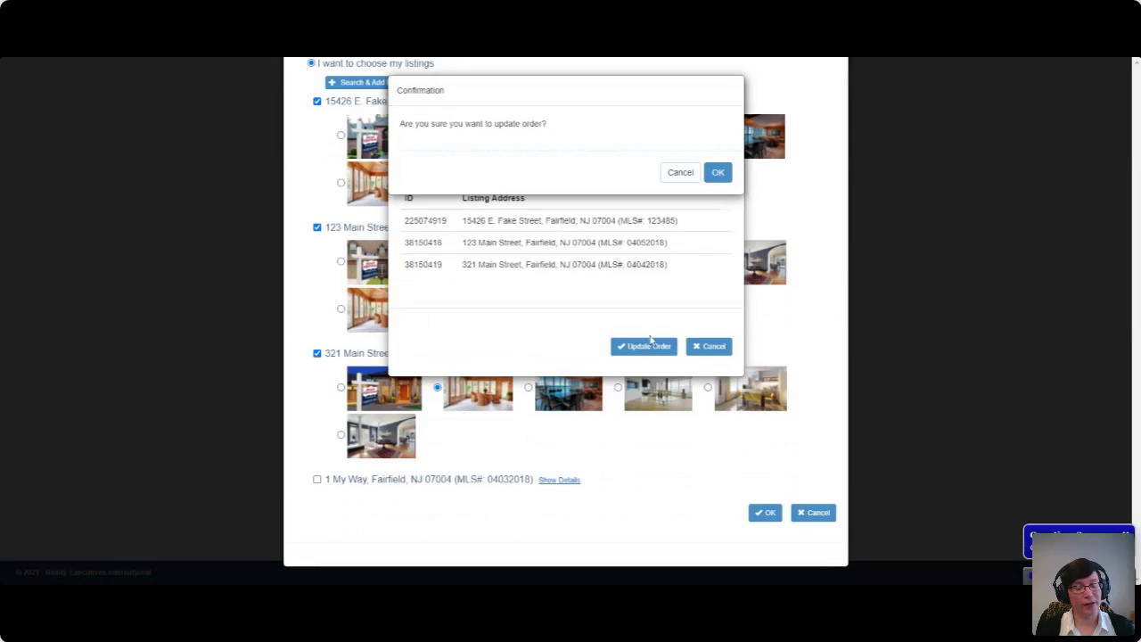
left_click(718, 173)
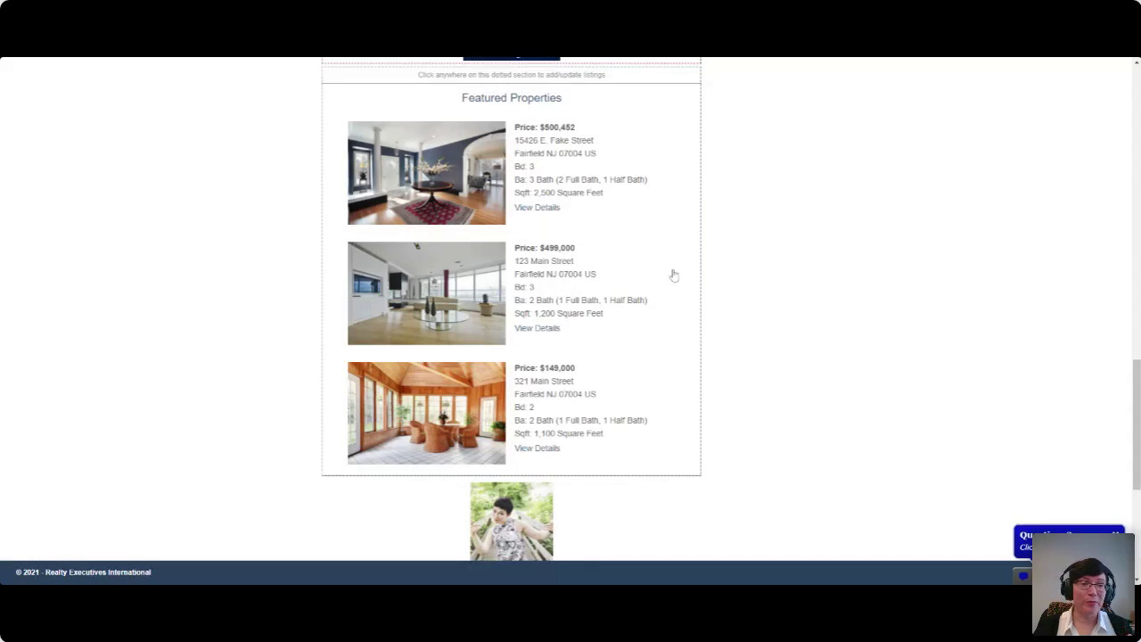
Step: Review the edited email from the listing description down to the contact footer, dismissing the chat prompt
scroll(672, 273, "up", 3)
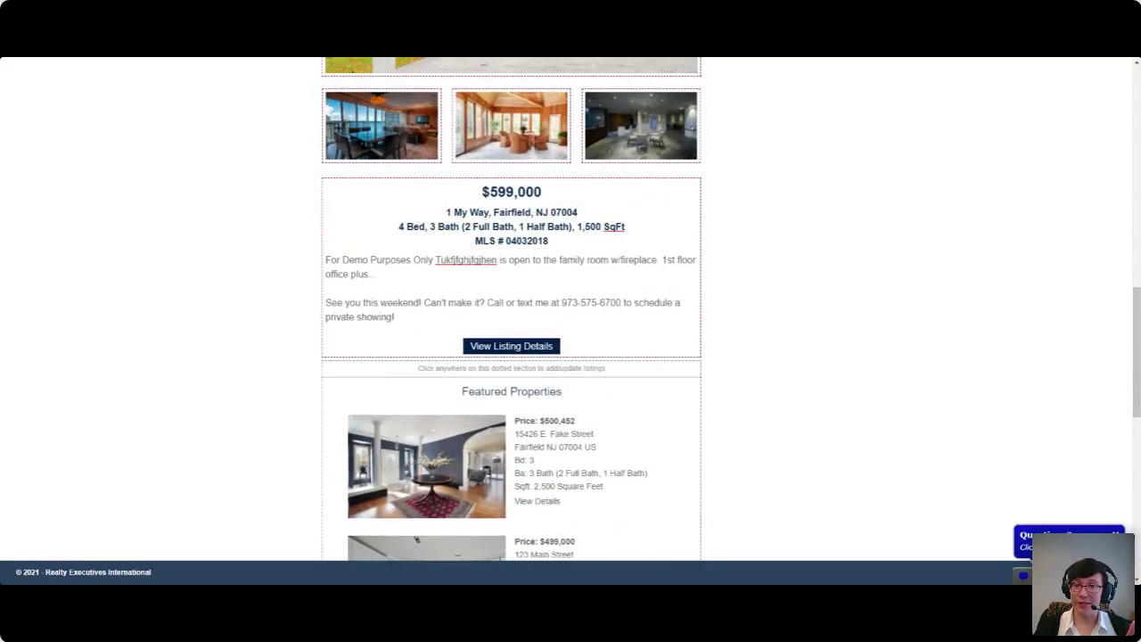
scroll(572, 377, "down", 3)
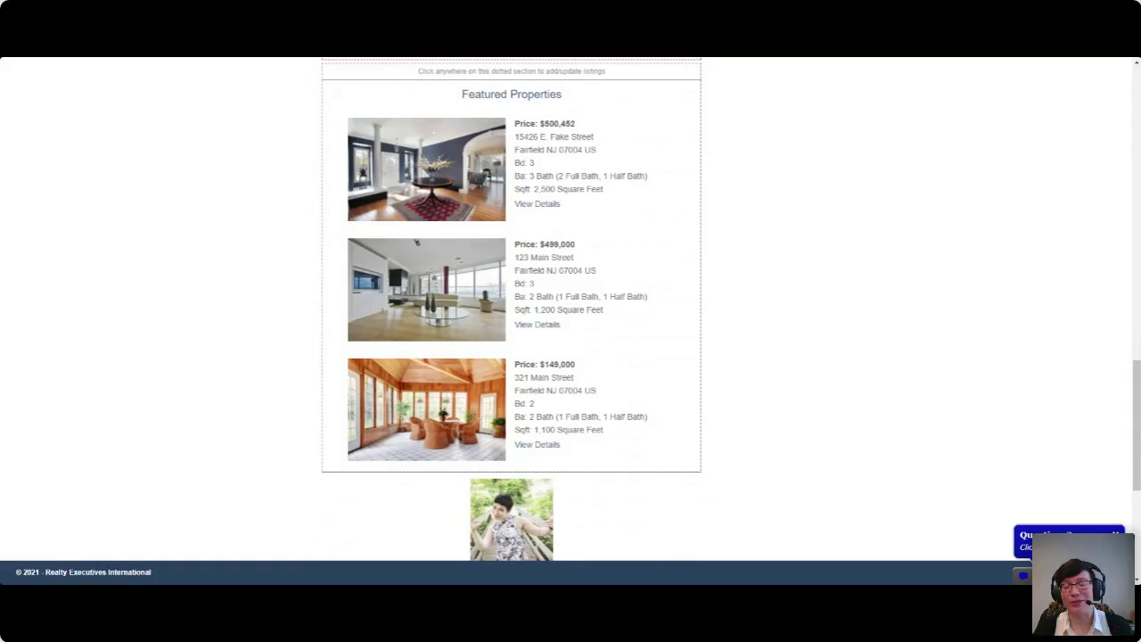
scroll(658, 423, "down", 3)
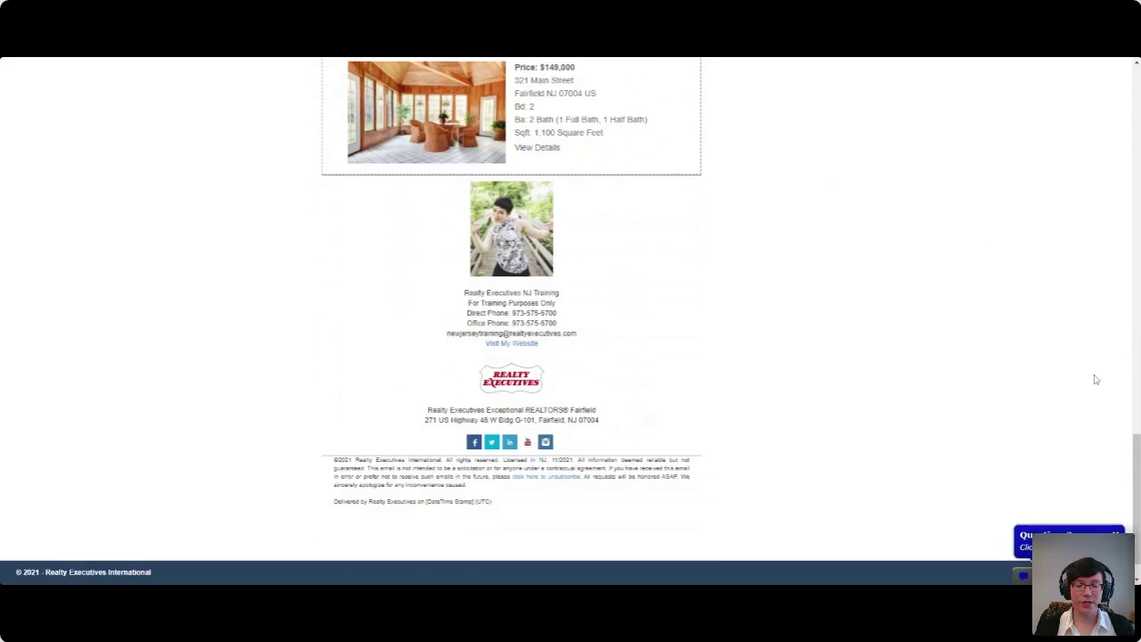
left_click(1114, 534)
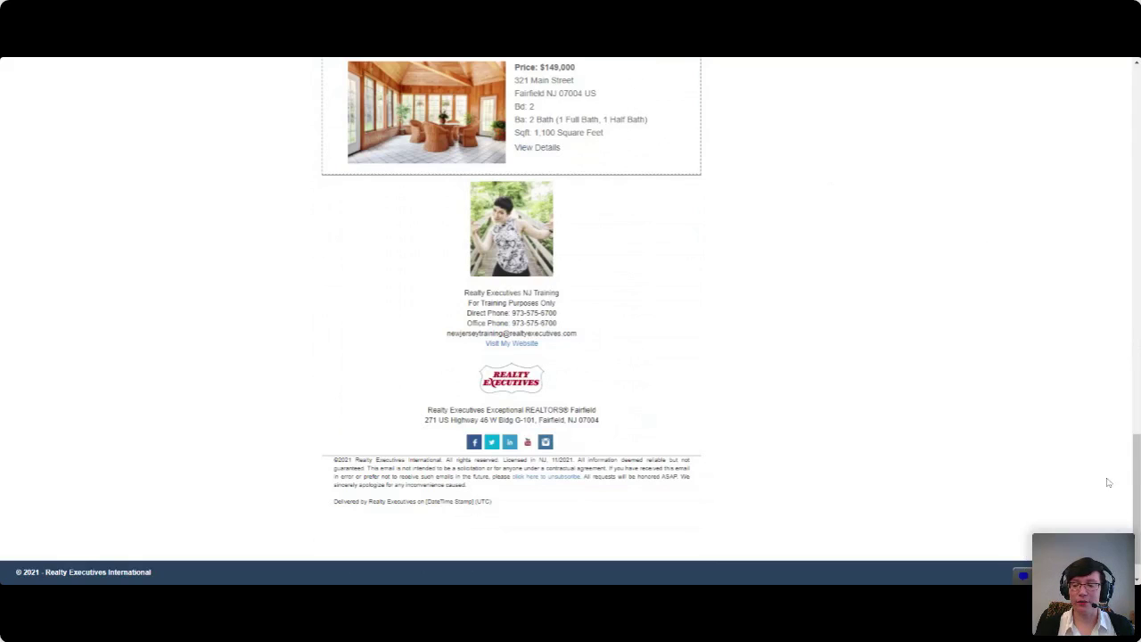
scroll(1108, 477, "down", 1)
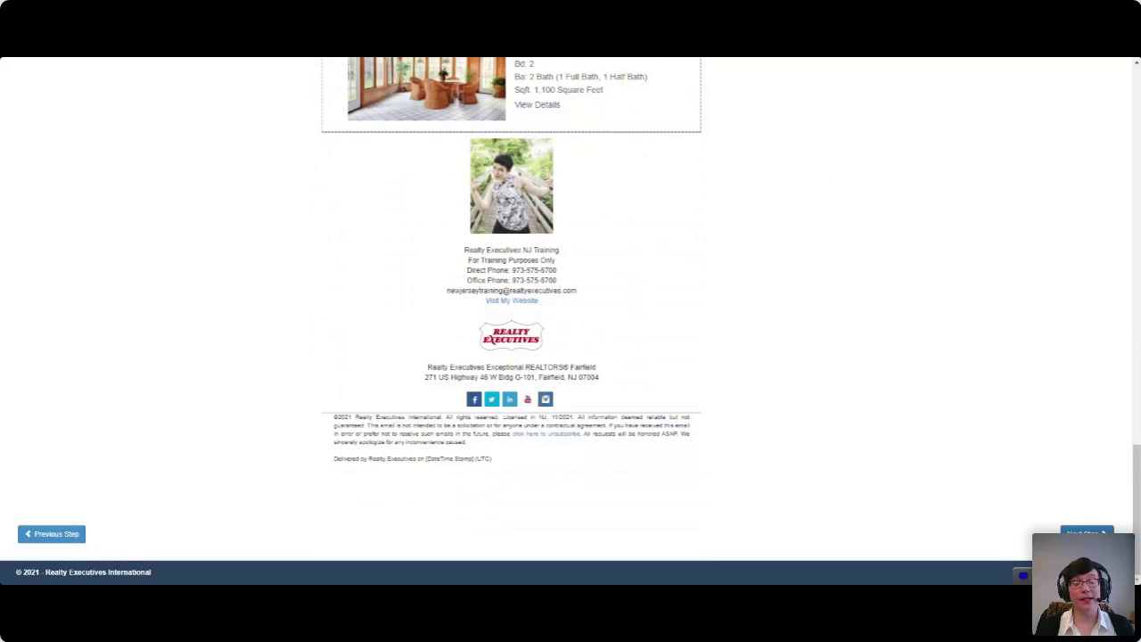
Step: Proceed to the broadcast's recipients and select only the last listed contact
left_click(1087, 533)
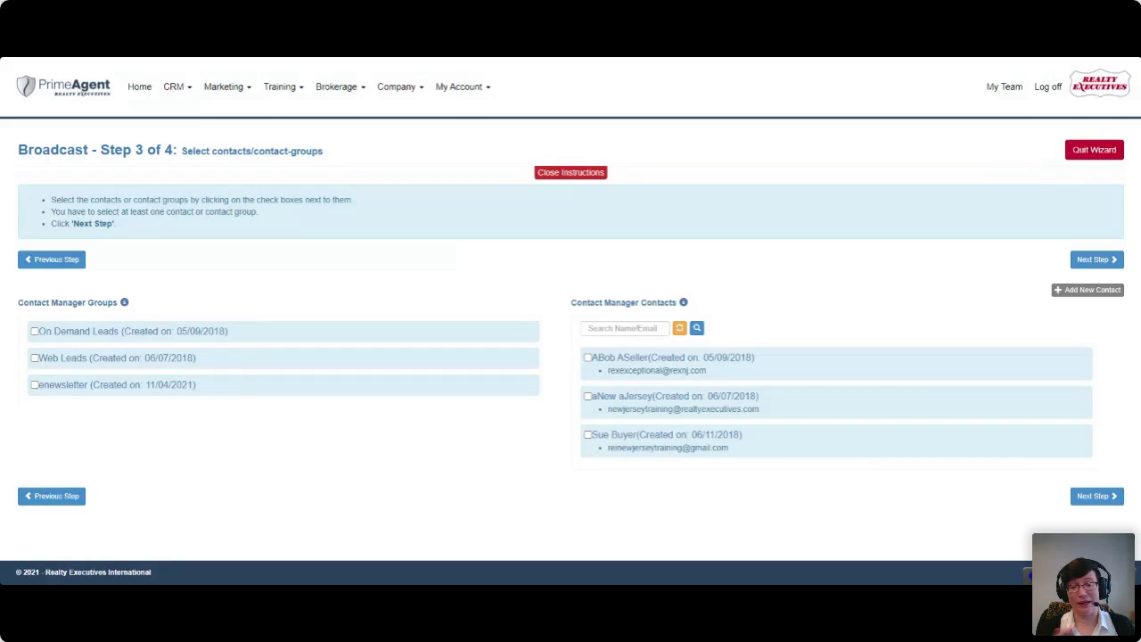
left_click(587, 434)
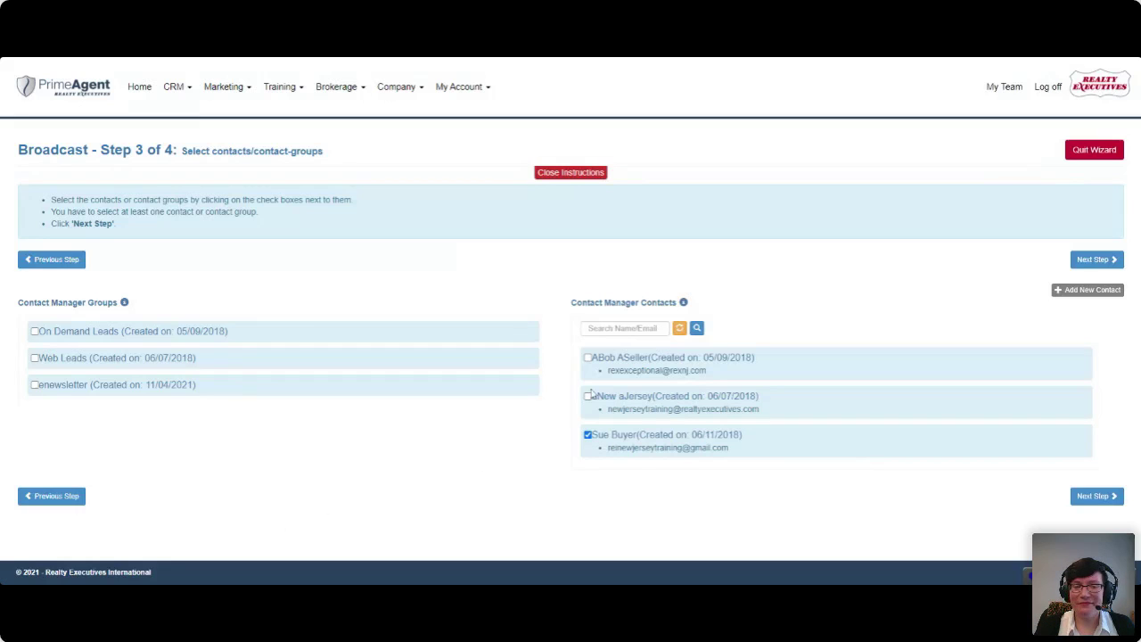
left_click(1096, 259)
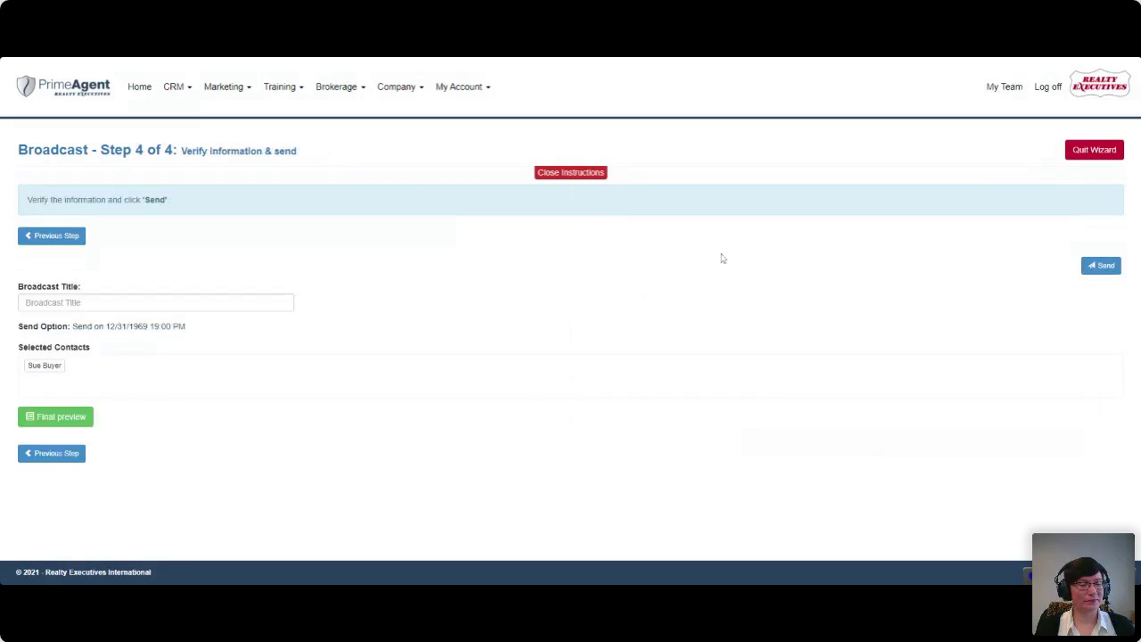
Step: Title the broadcast "open house 4" and send it
left_click(26, 302)
type("open ho")
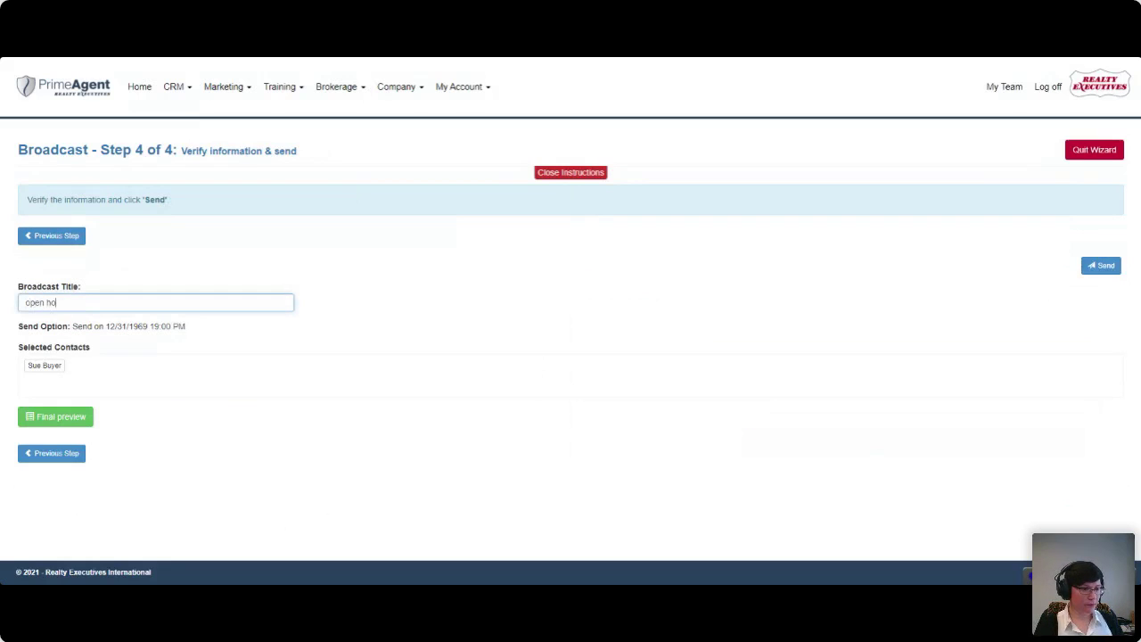
type("use 4")
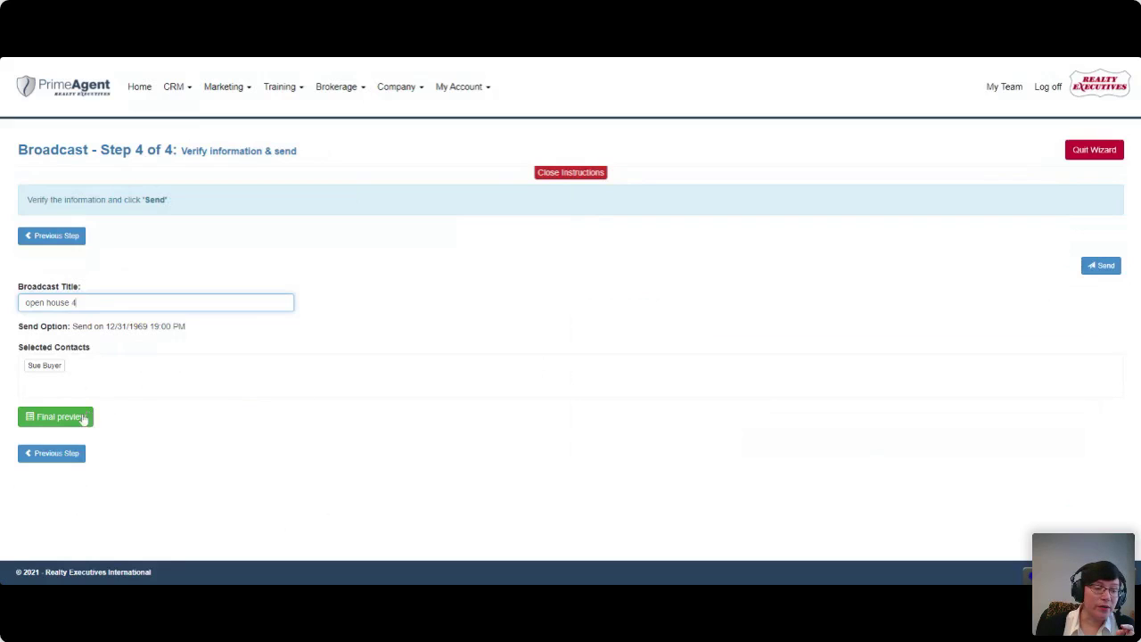
left_click(1101, 265)
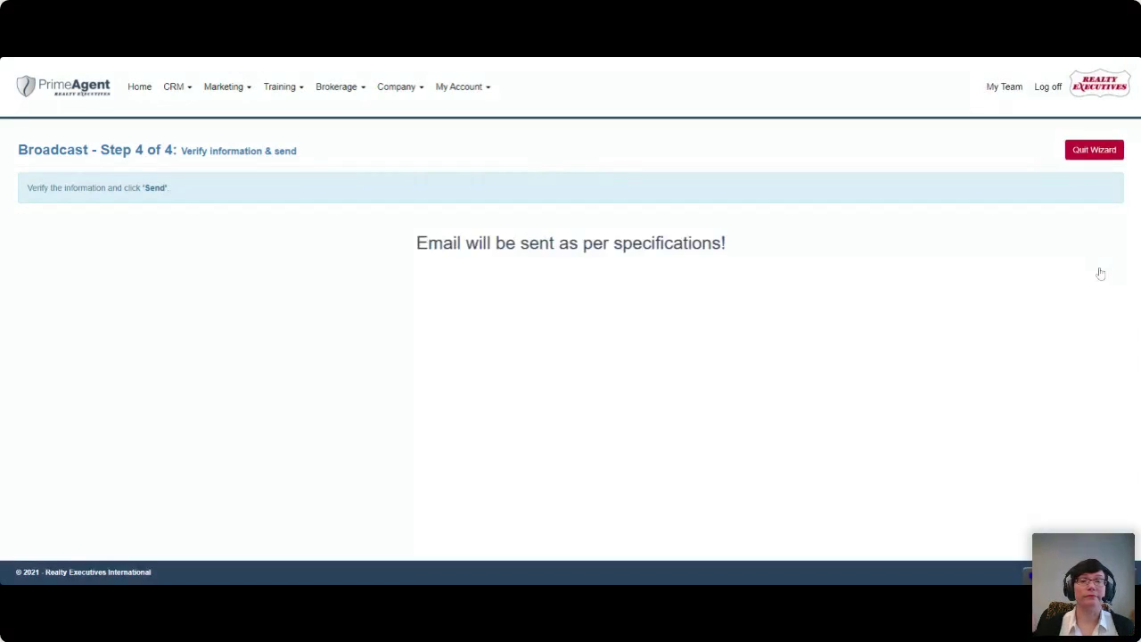
Step: Start the email campaign subscription wizard from the CRM's Campaigns section
left_click(176, 88)
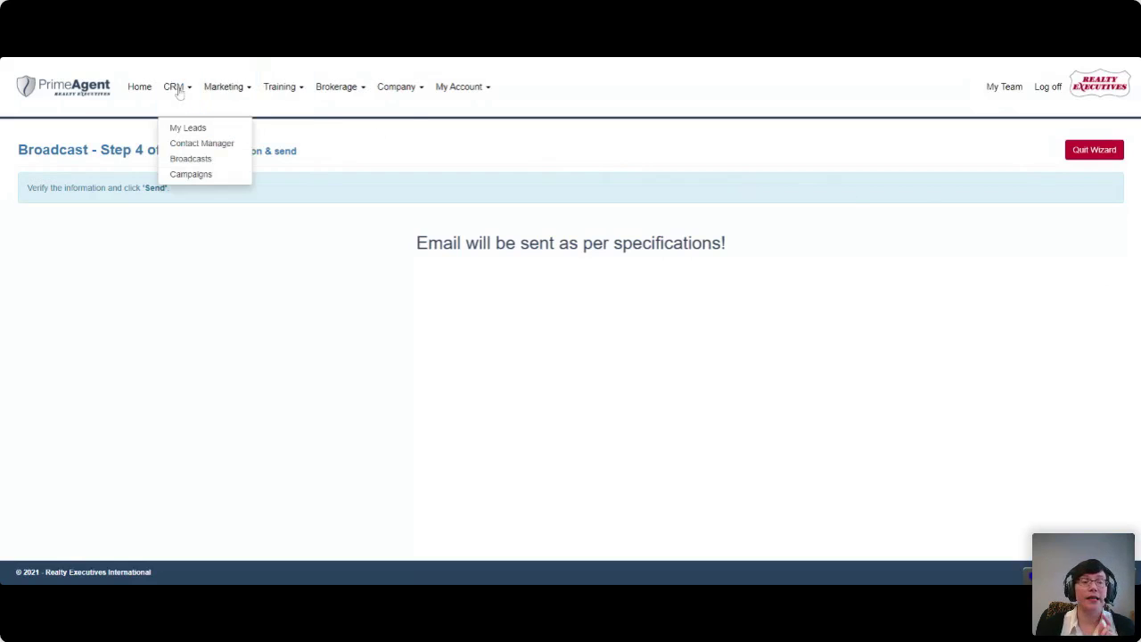
left_click(193, 175)
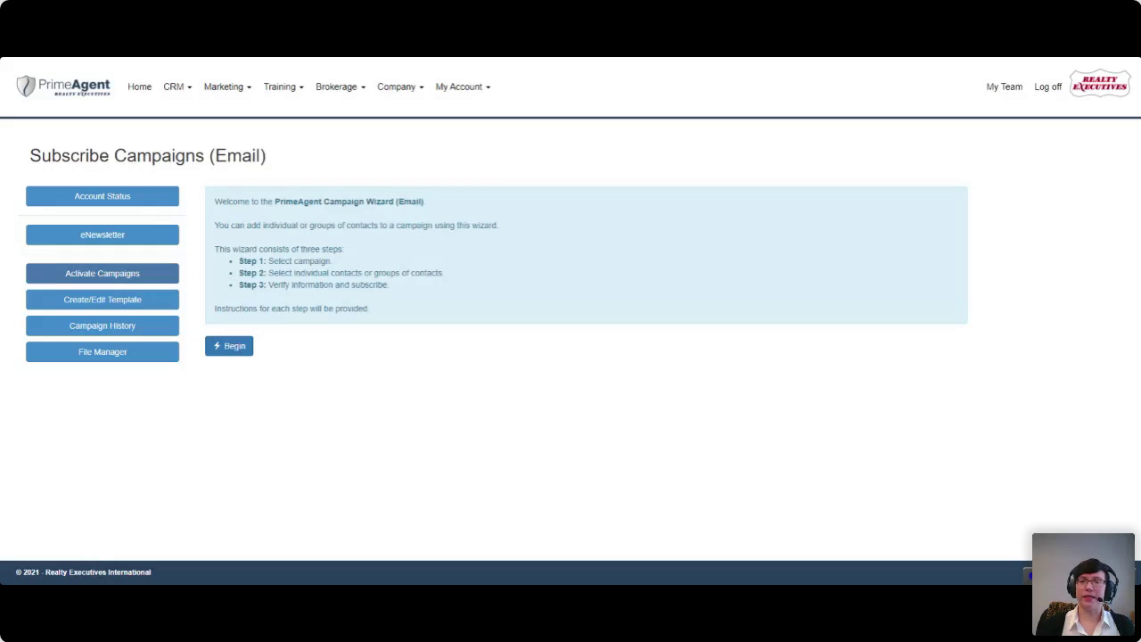
left_click(233, 347)
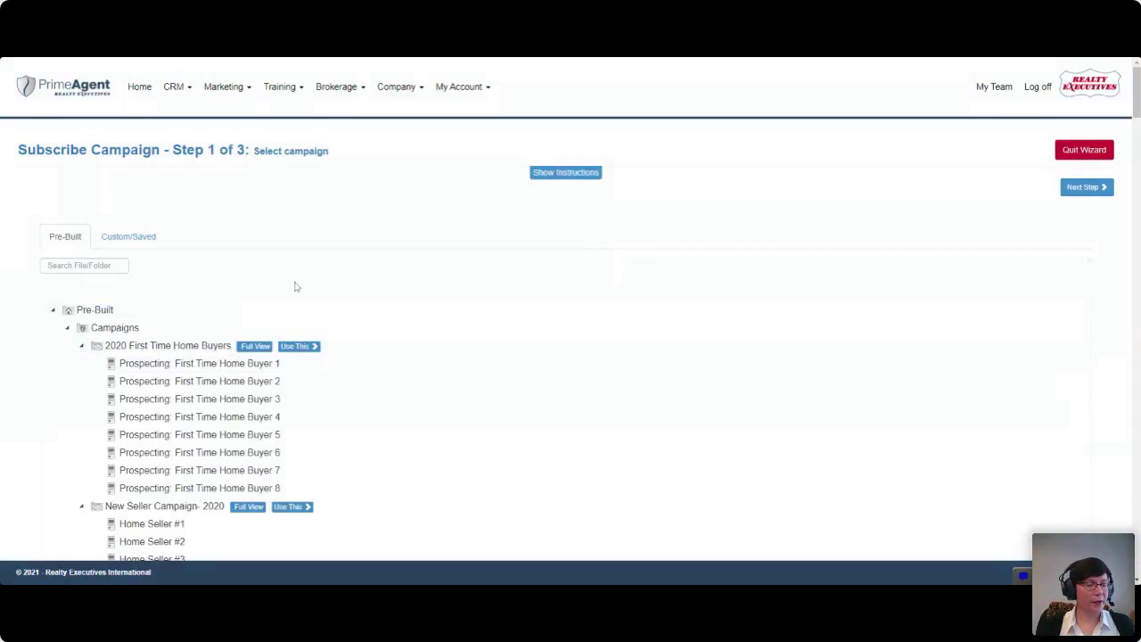
Step: Browse the pre-built campaigns from the first-time buyer to the holiday series, collapsing the Canada Holiday Campaign folder
scroll(298, 285, "down", 2)
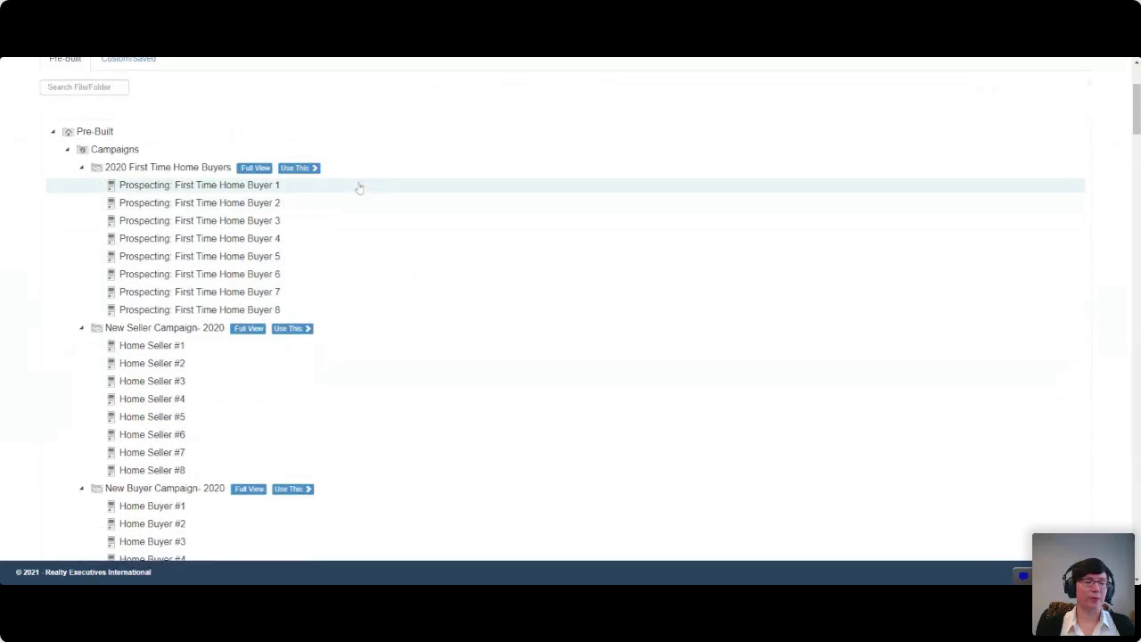
scroll(359, 189, "down", 1)
scroll(384, 262, "down", 3)
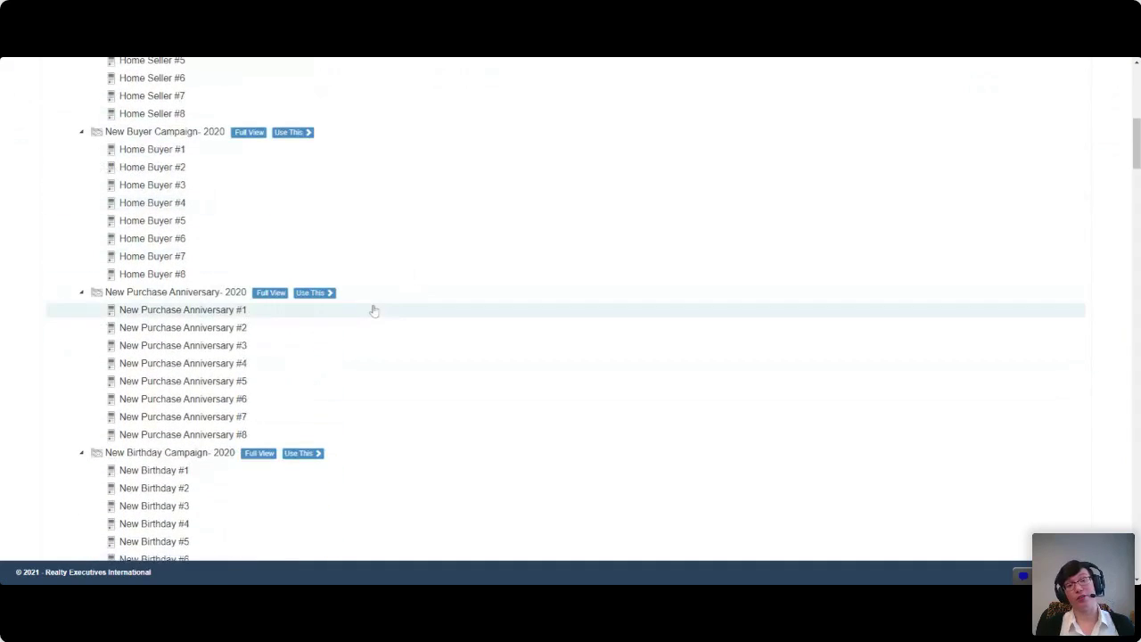
scroll(375, 310, "down", 1)
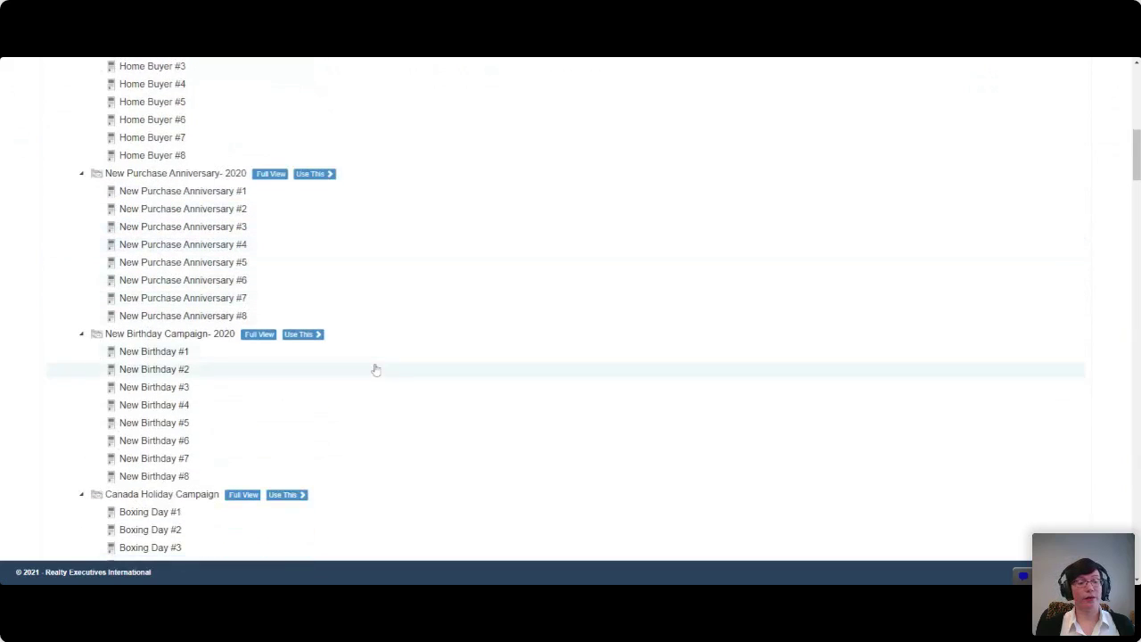
left_click(83, 498)
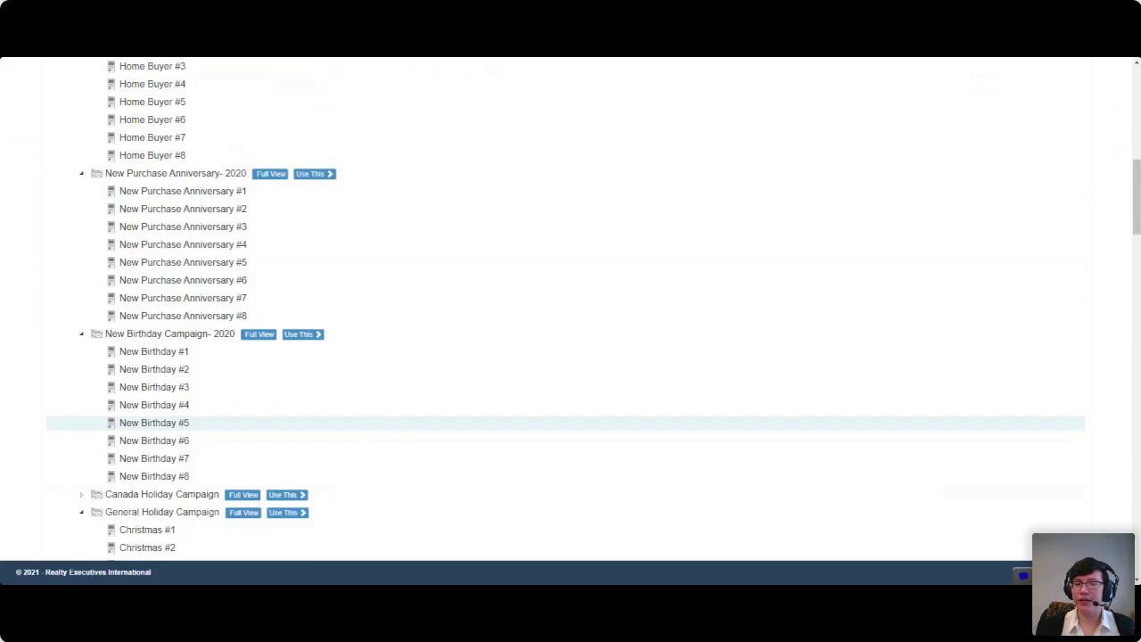
scroll(380, 380, "up", 2)
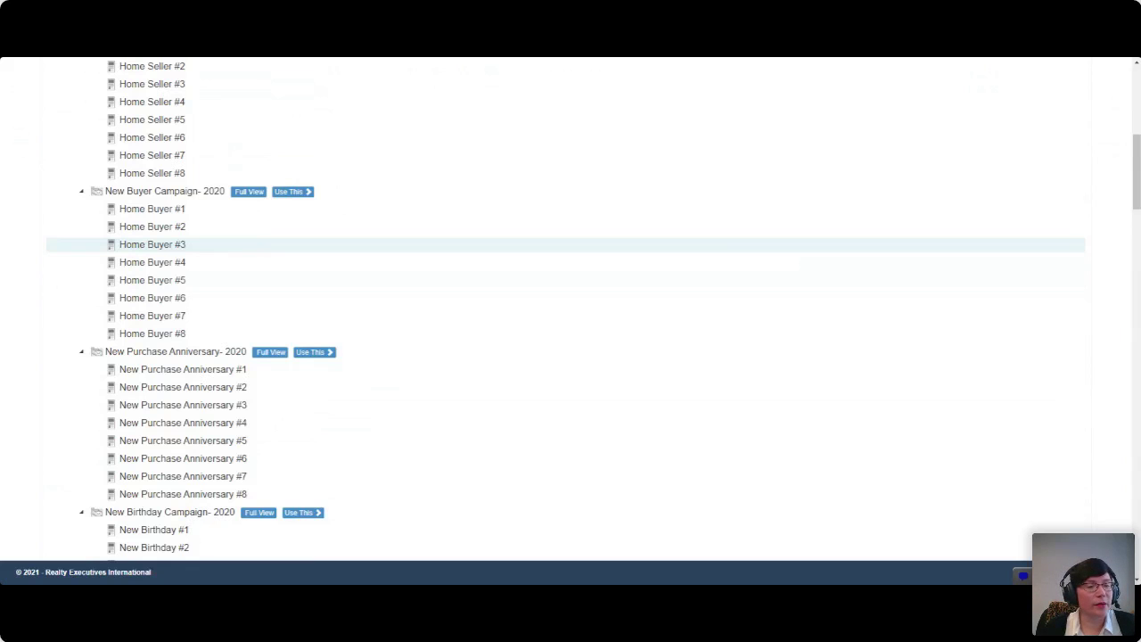
Step: Preview the New Buyer Campaign- 2020 emails in full, examining content and send dates from Home Buyer #1 through #3
left_click(253, 192)
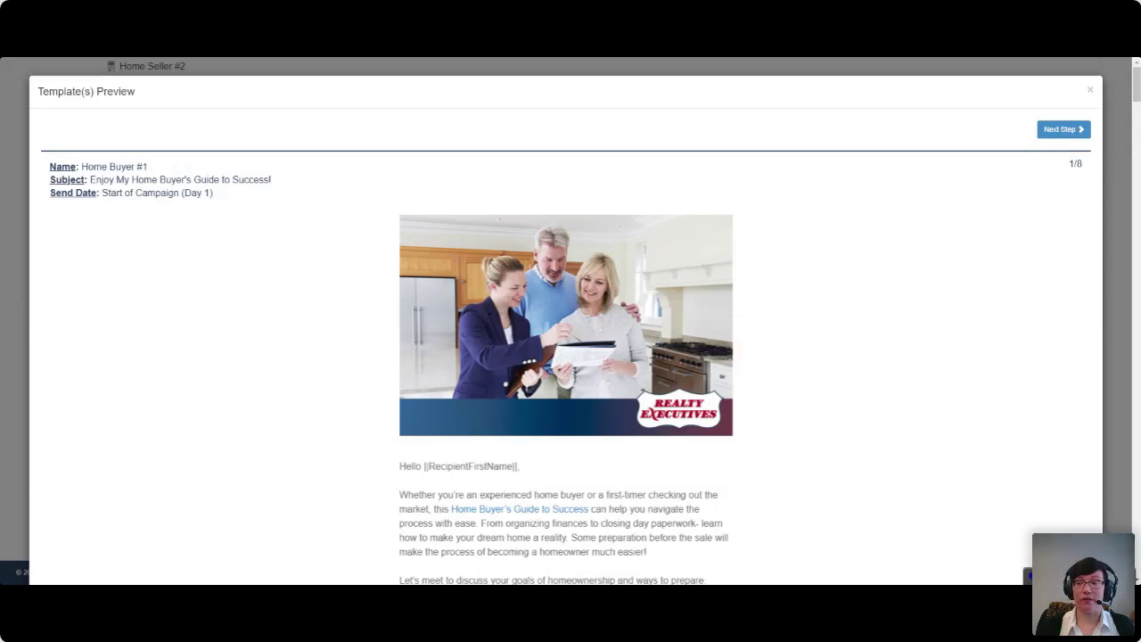
scroll(291, 323, "down", 3)
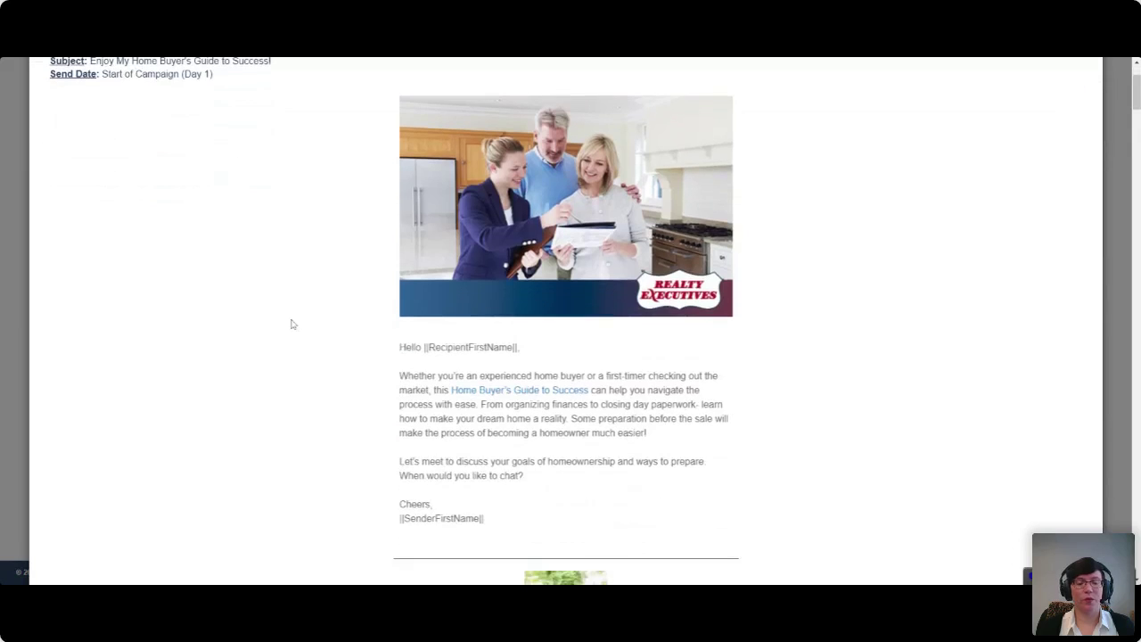
scroll(291, 323, "down", 3)
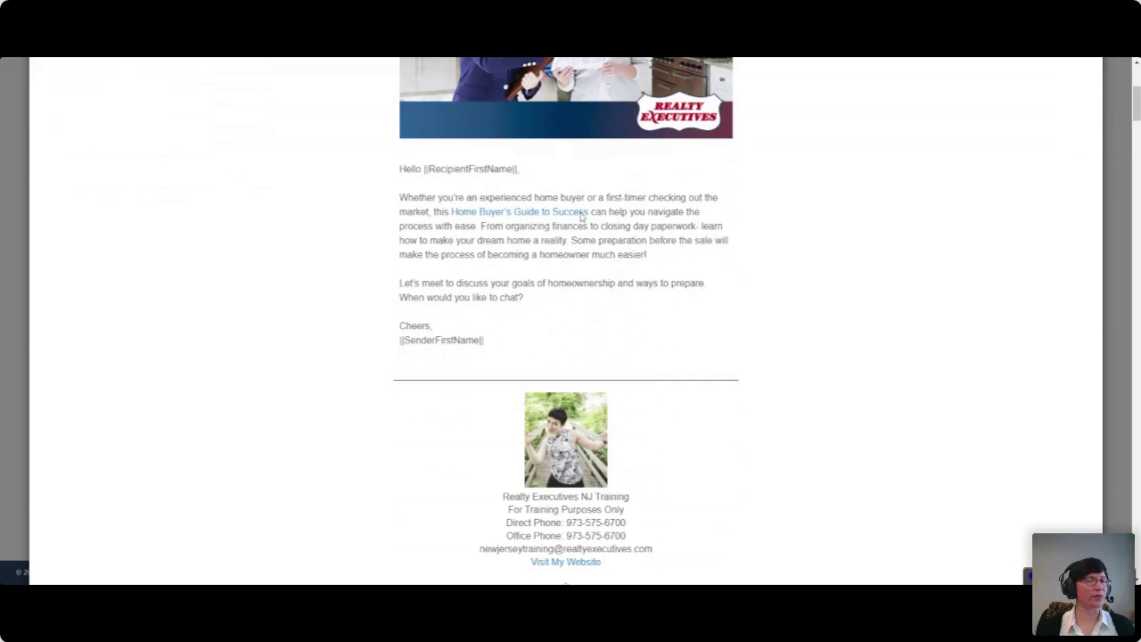
scroll(743, 238, "down", 4)
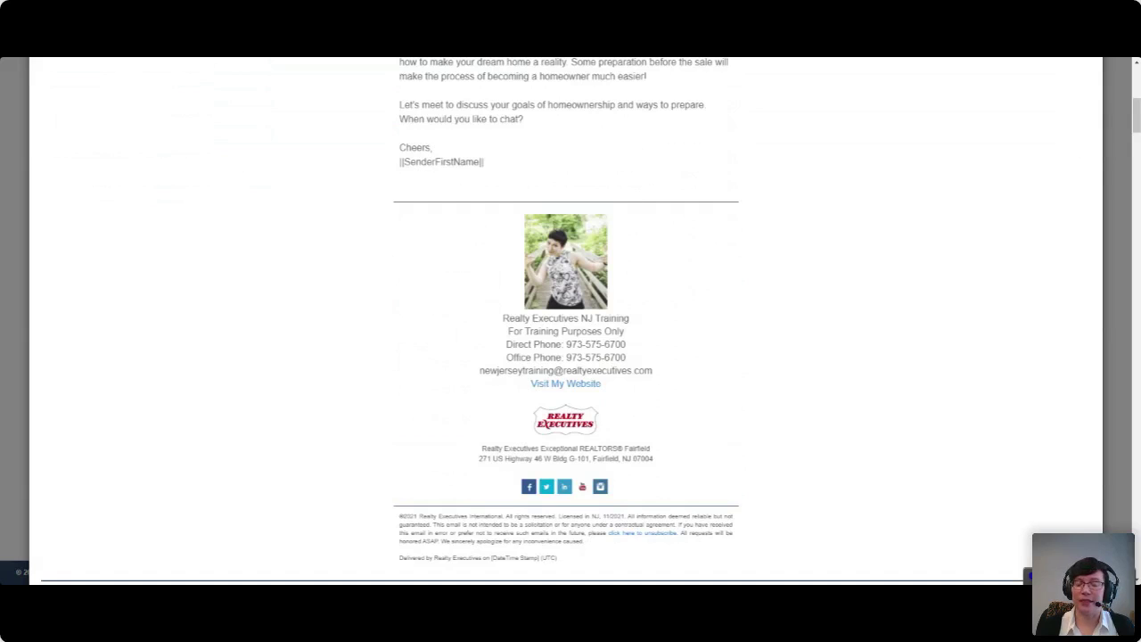
scroll(697, 355, "down", 6)
scroll(713, 361, "down", 4)
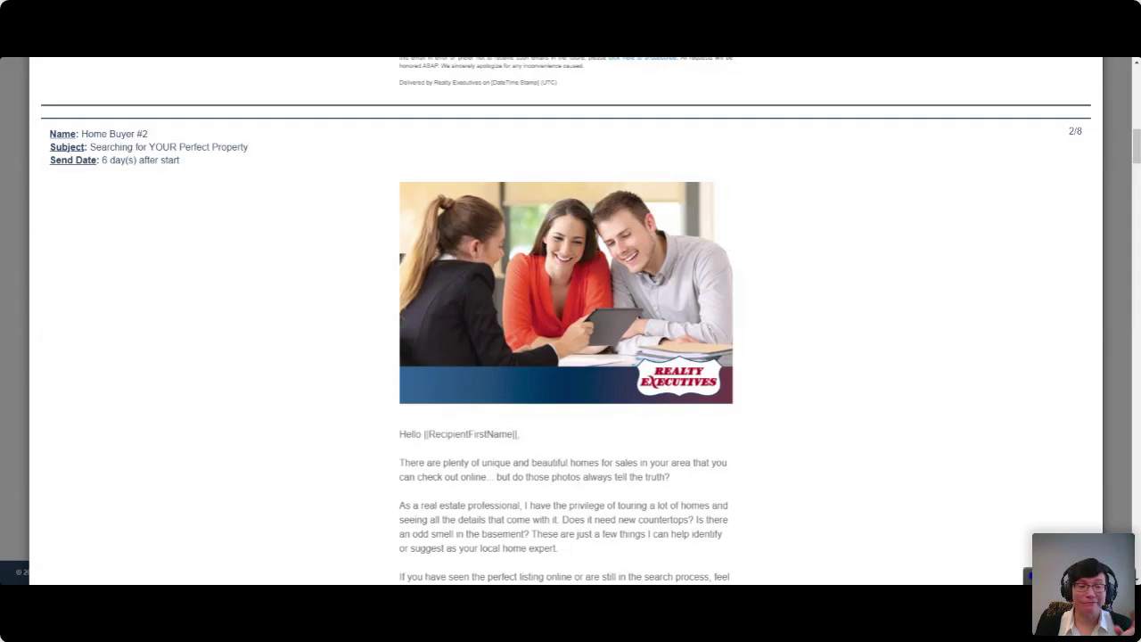
scroll(316, 232, "down", 2)
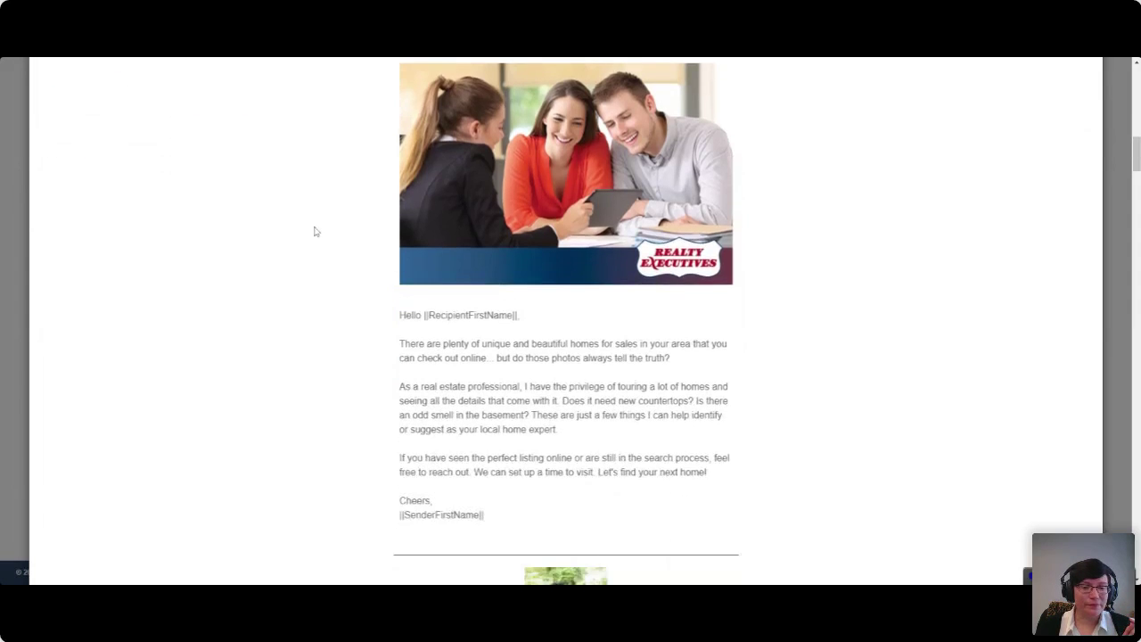
scroll(315, 231, "down", 1)
scroll(314, 232, "down", 5)
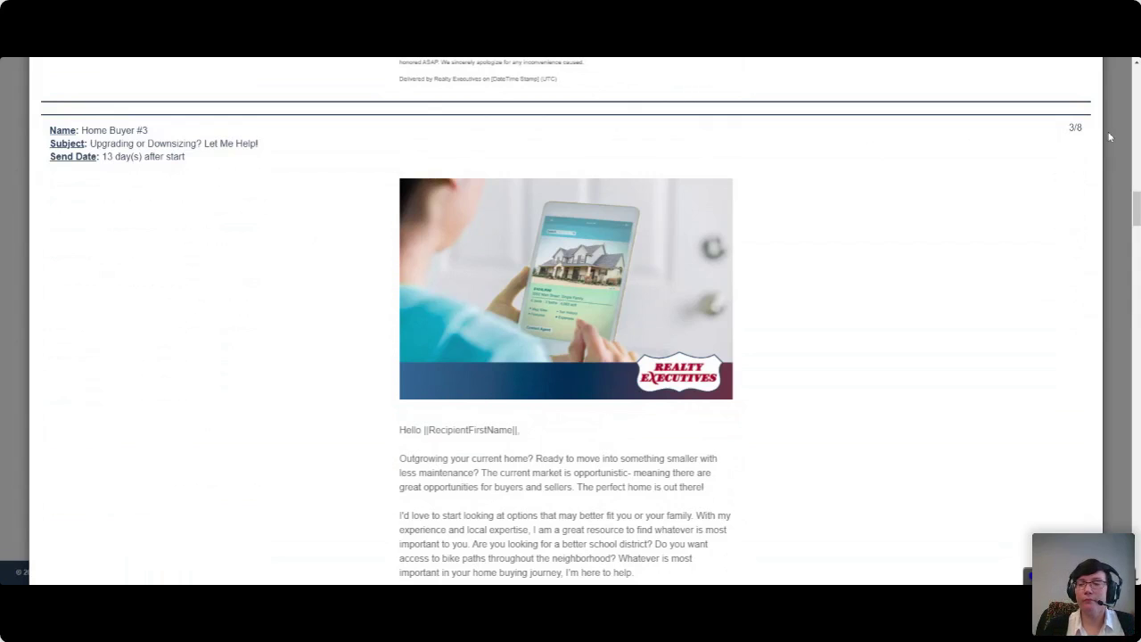
Step: Subscribe the last listed contact to the previewed New Buyer Campaign- 2020 and activate it with the Start Tomorrow option
left_click_drag(1136, 219, 1134, 91)
left_click(1064, 131)
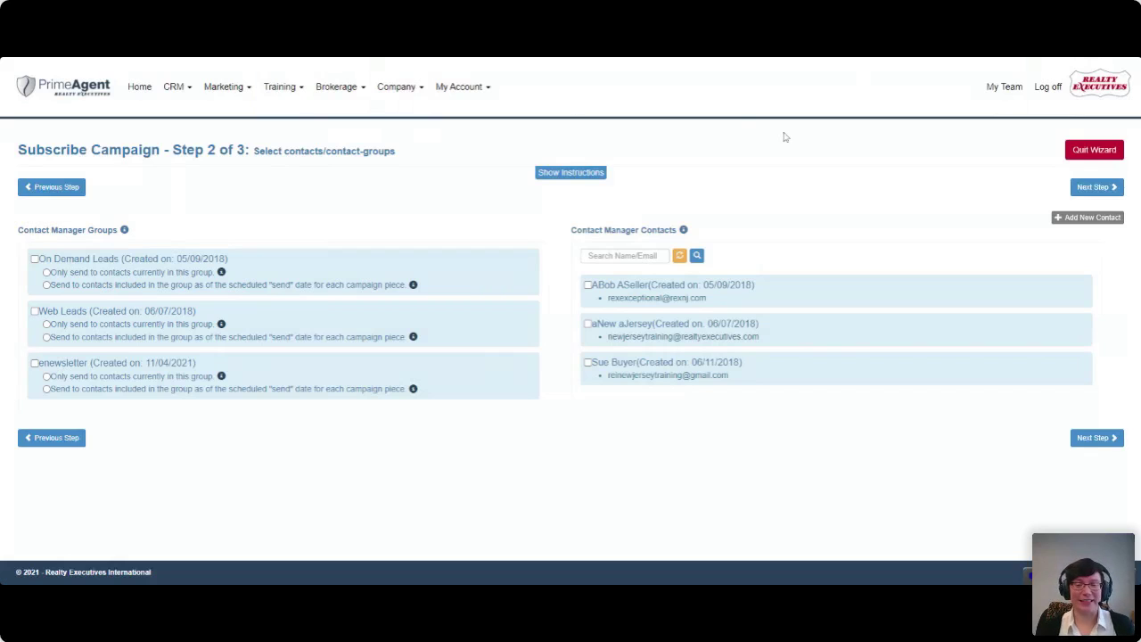
left_click(587, 362)
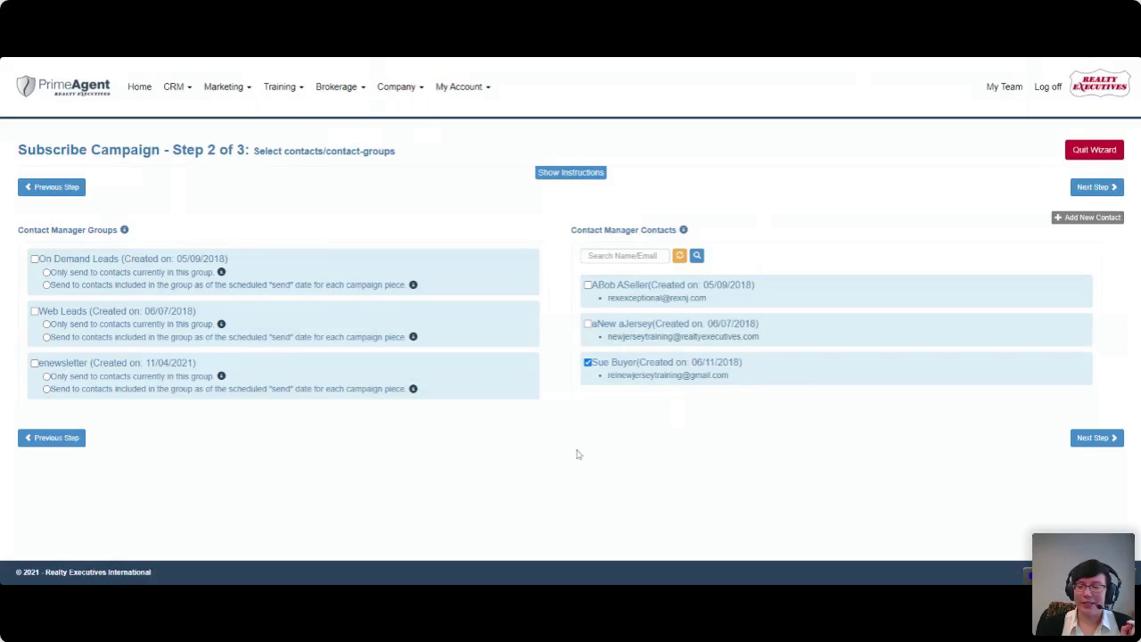
left_click(1110, 447)
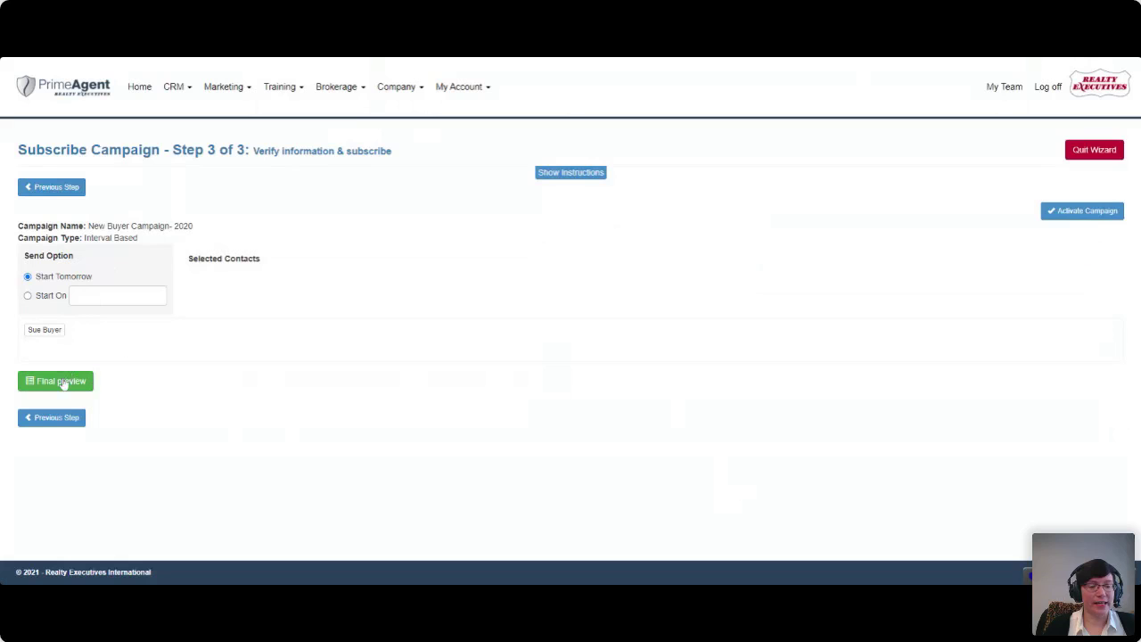
left_click(1086, 216)
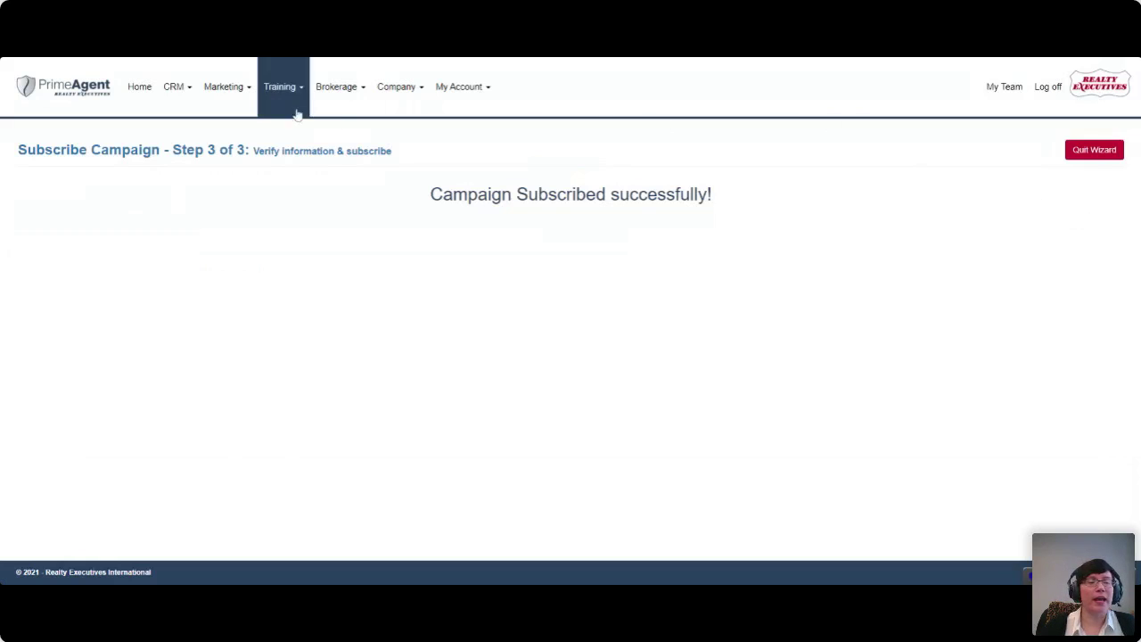
Step: Open the campaign area's eNewsletter settings and add the enewsletter contact group as recipients
left_click(175, 90)
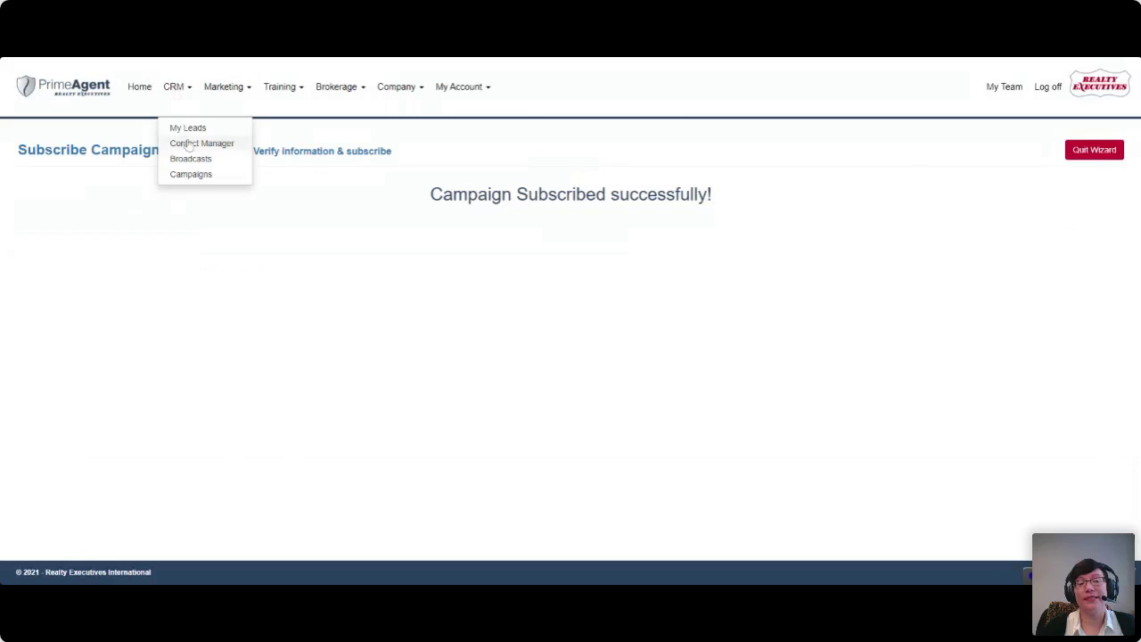
left_click(200, 175)
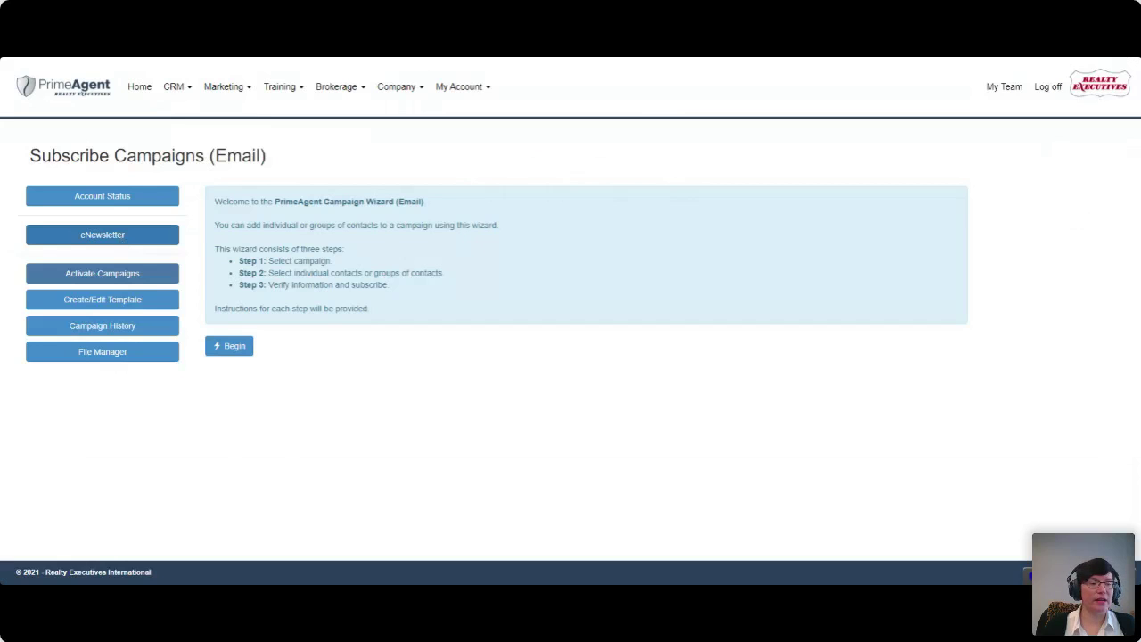
left_click(122, 236)
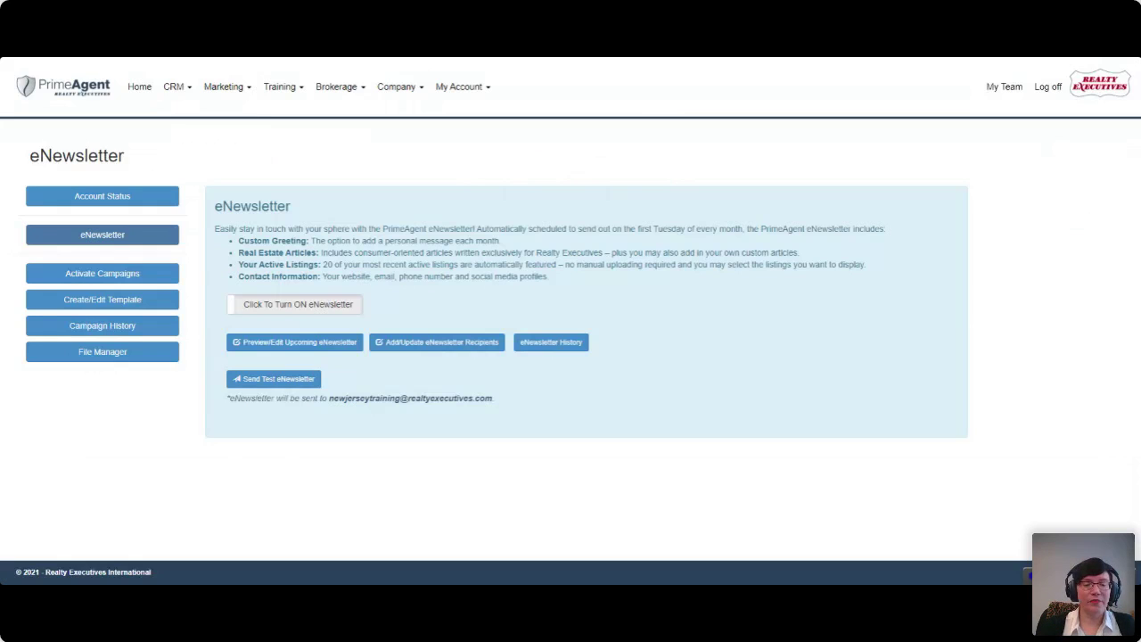
left_click(443, 348)
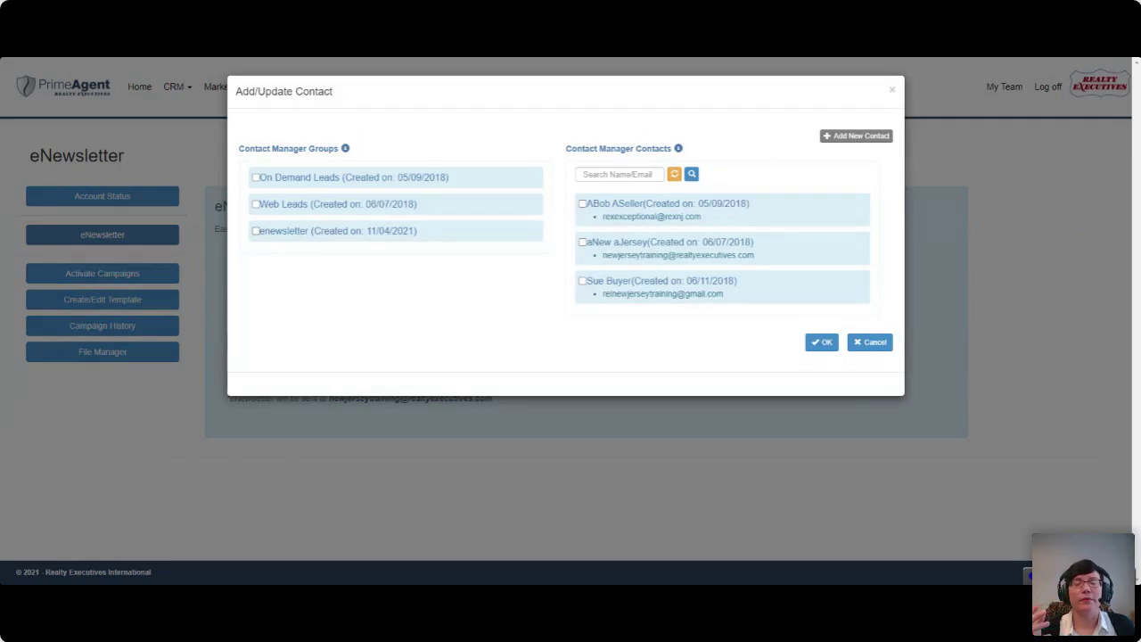
left_click(255, 231)
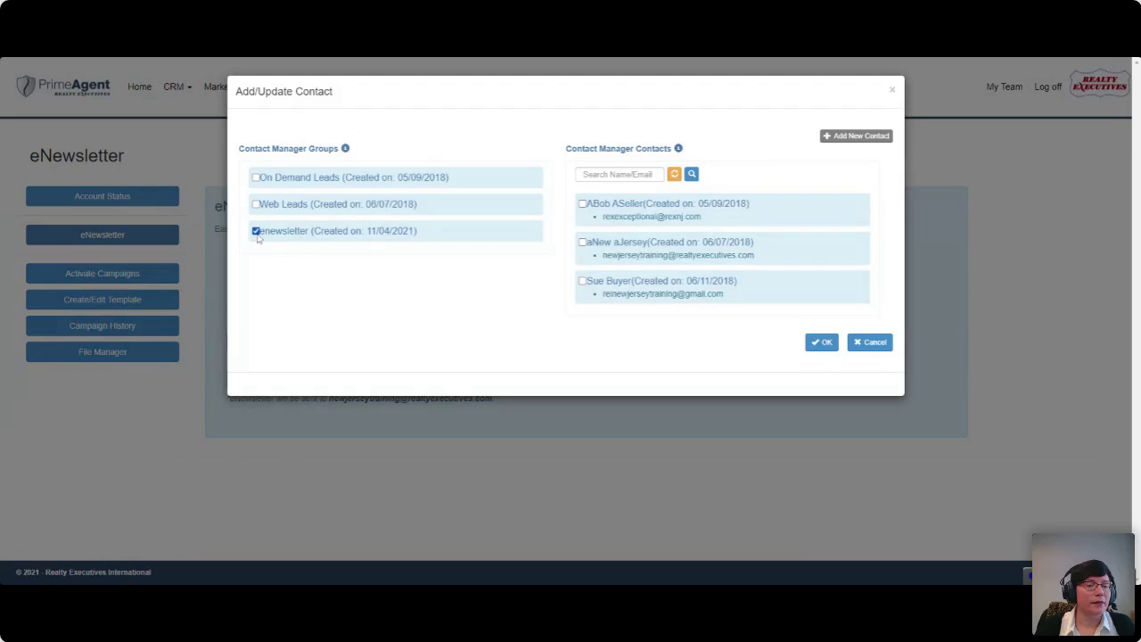
left_click(822, 343)
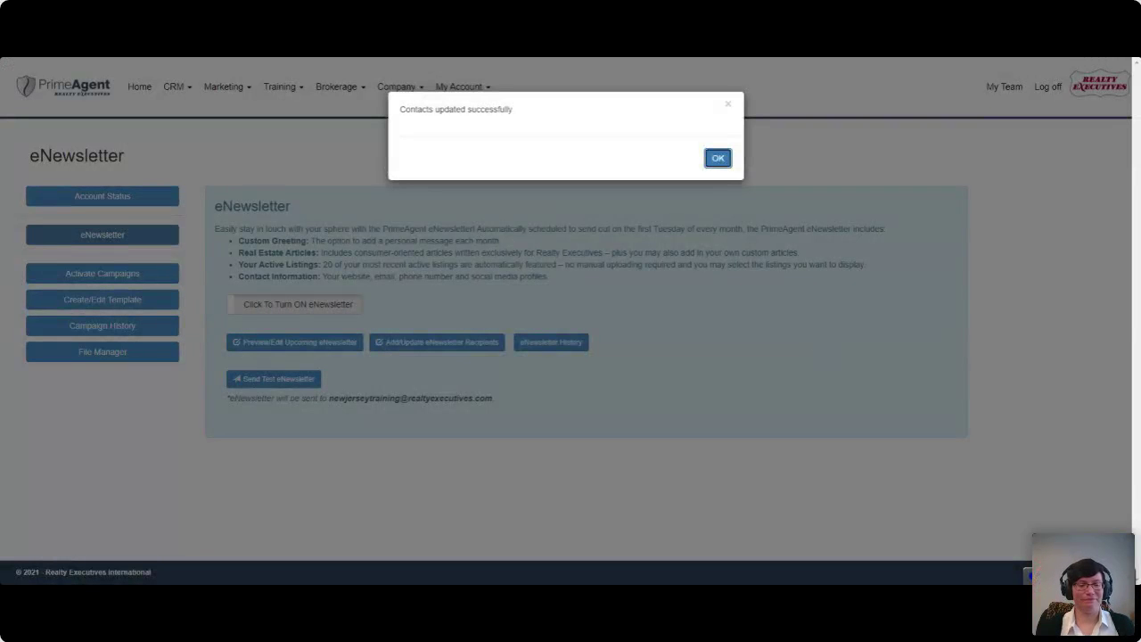
left_click(718, 159)
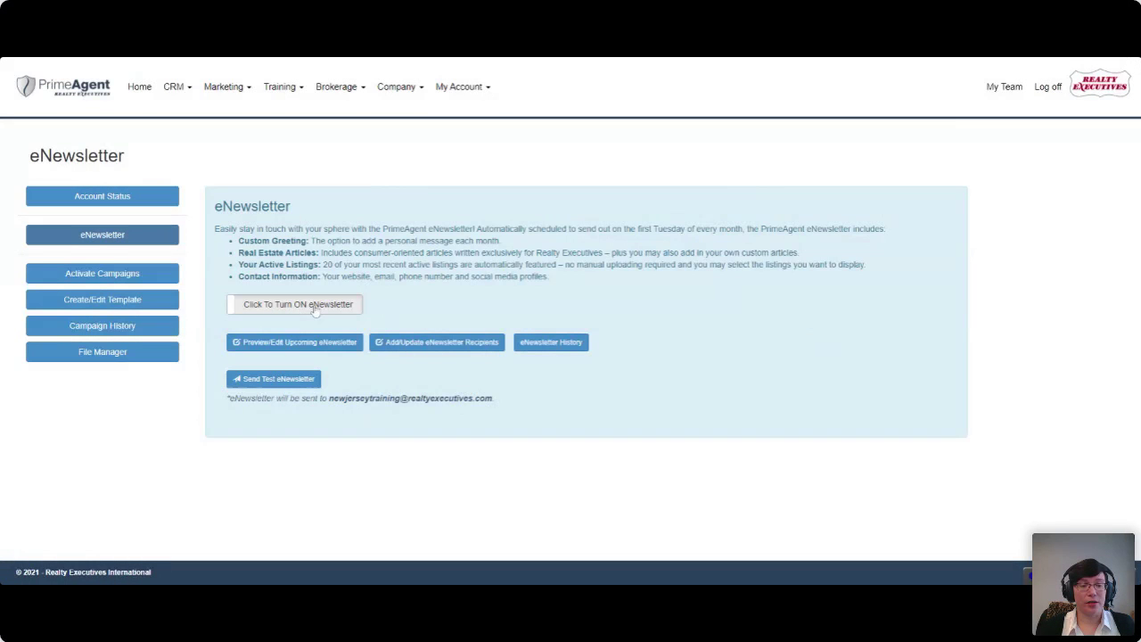
Step: Try to preview the upcoming eNewsletter, follow the notice's link to Send Broadcast and begin a new email broadcast
left_click(278, 349)
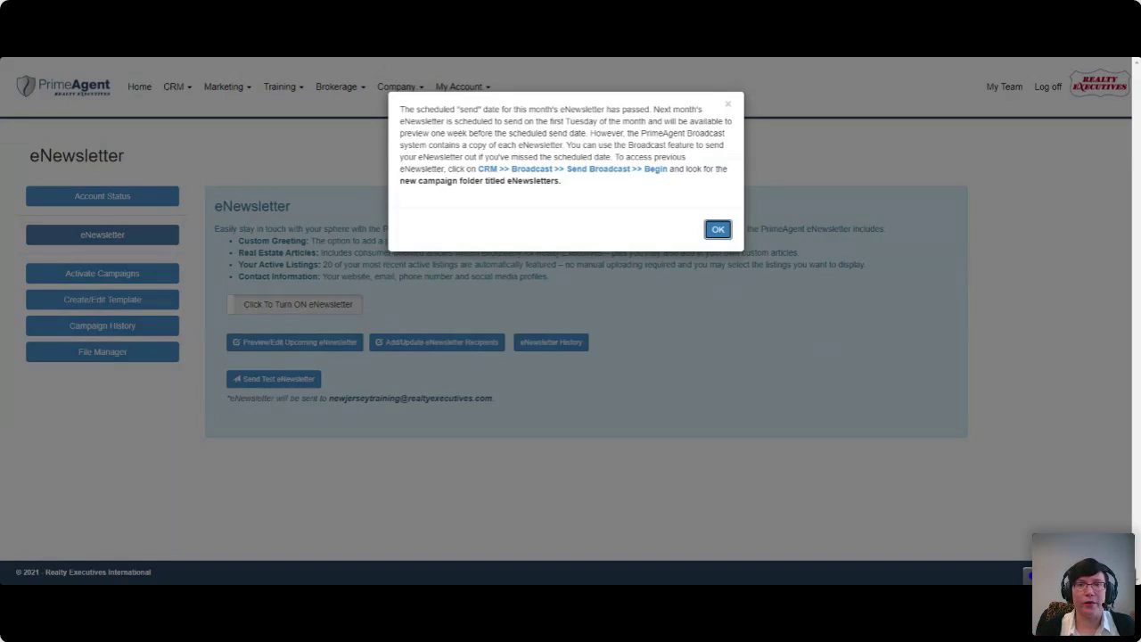
left_click(609, 172)
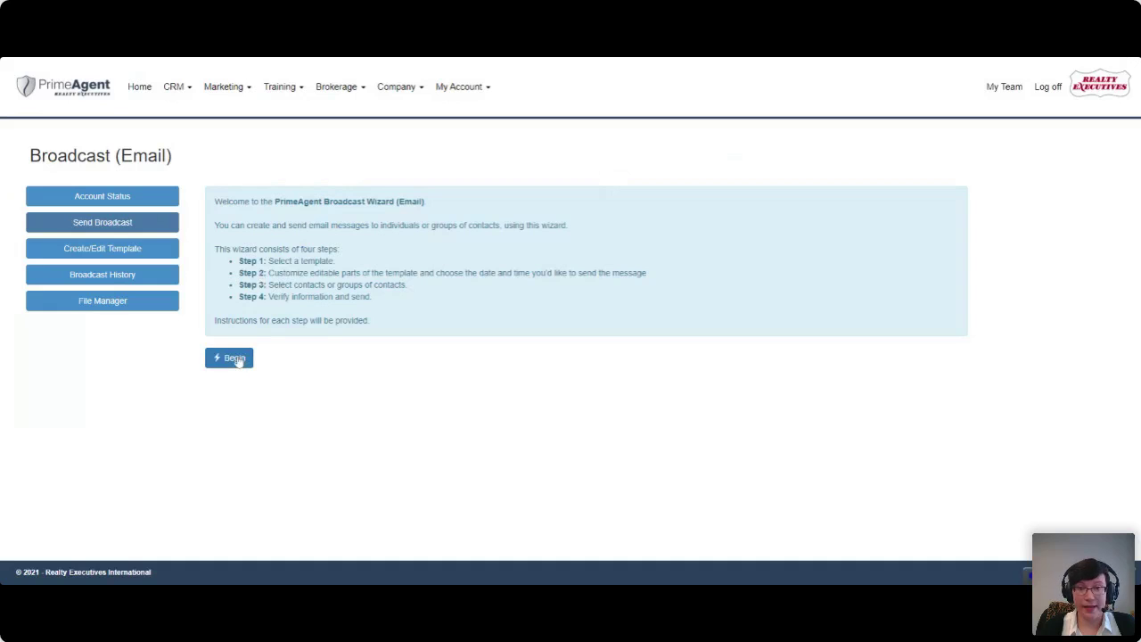
left_click(234, 357)
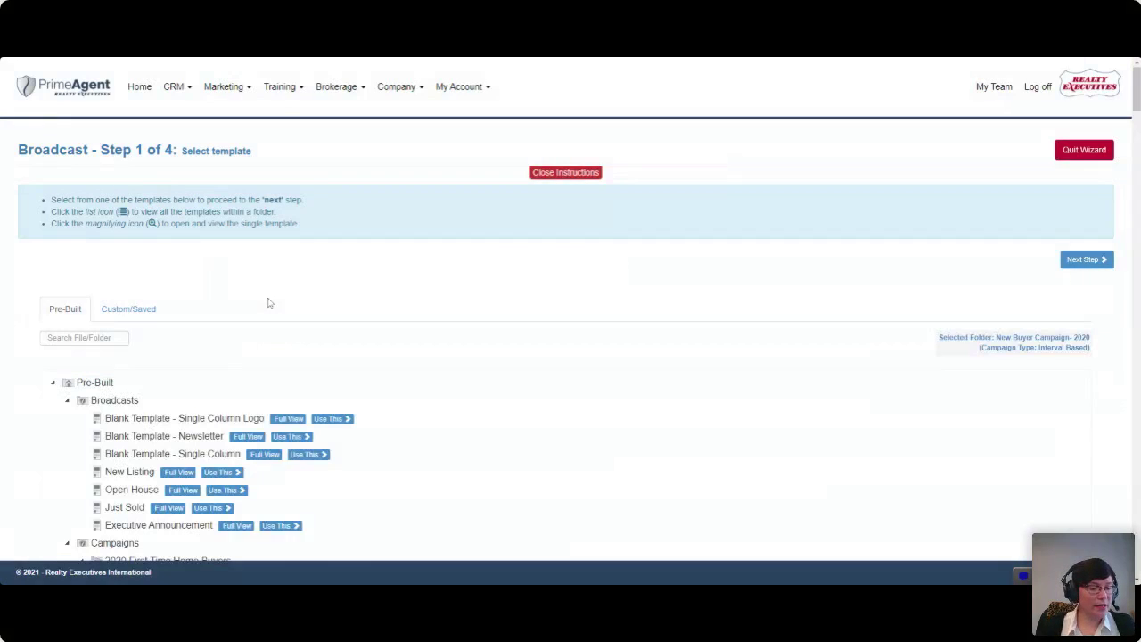
Step: Find the eNewsletter Campaign folder among the pre-built templates and use eNewsletter (01/05/2021) for the broadcast
scroll(267, 303, "down", 1)
scroll(269, 303, "down", 3)
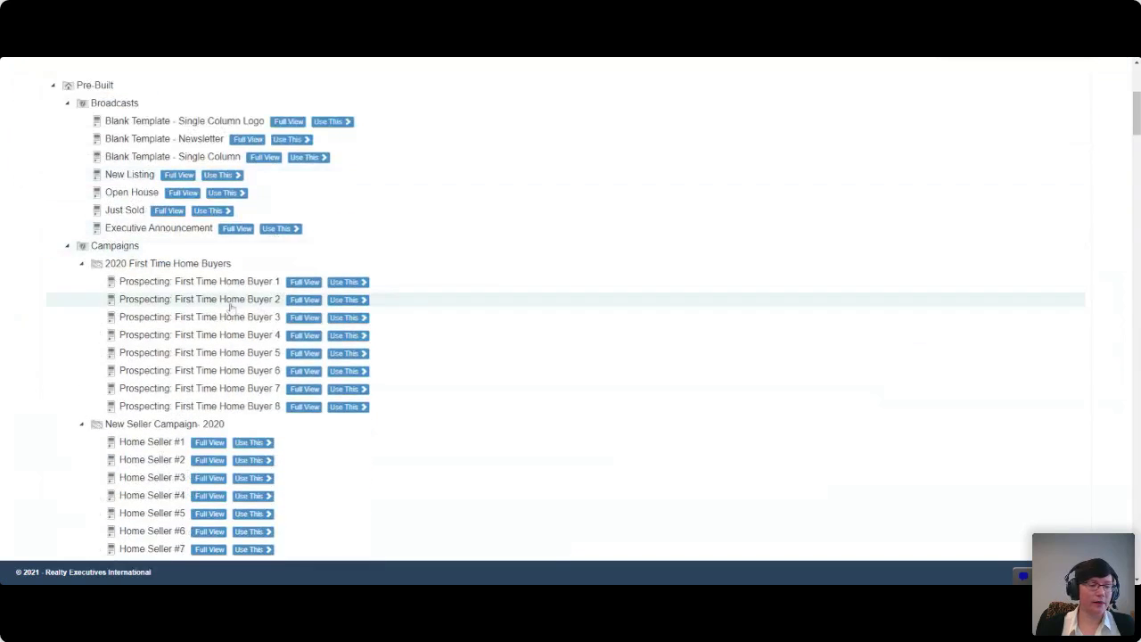
scroll(229, 306, "down", 5)
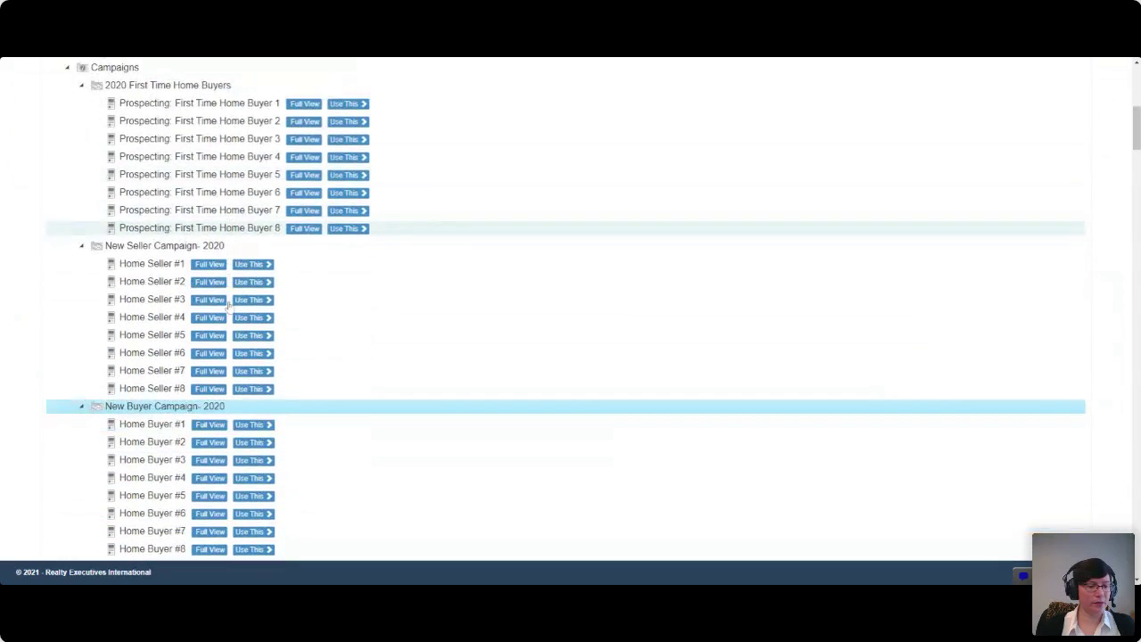
scroll(230, 305, "down", 6)
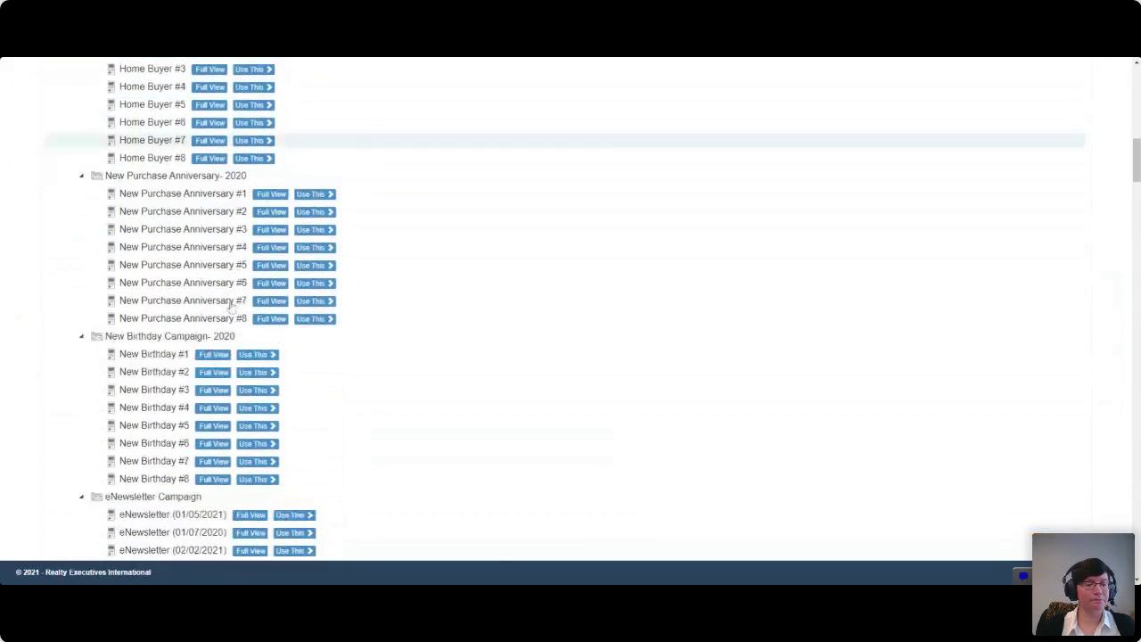
scroll(230, 305, "down", 1)
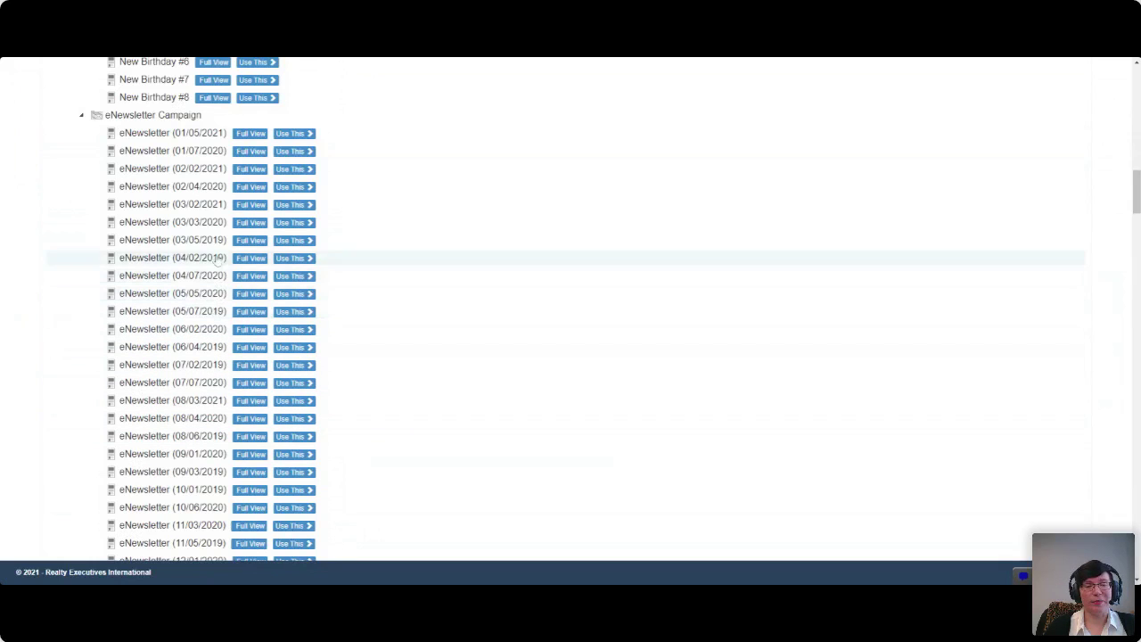
left_click(297, 134)
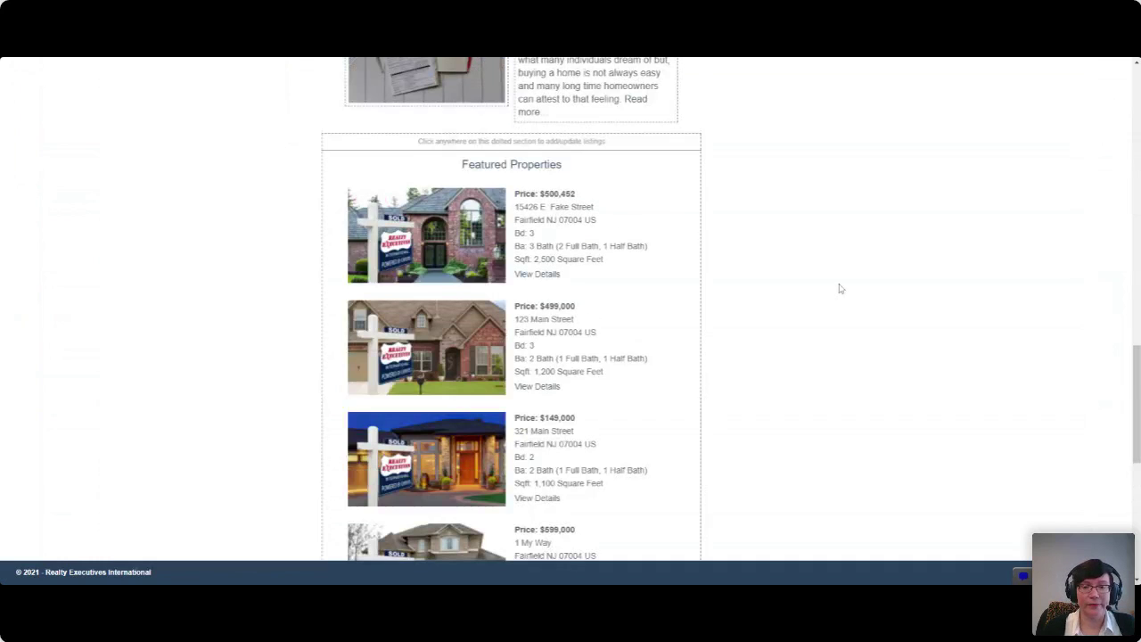
Step: Delete a stretch of the email subject line within "preparing your home for winter", from after the initial "p" through the "w"
scroll(835, 285, "up", 8)
scroll(835, 285, "up", 4)
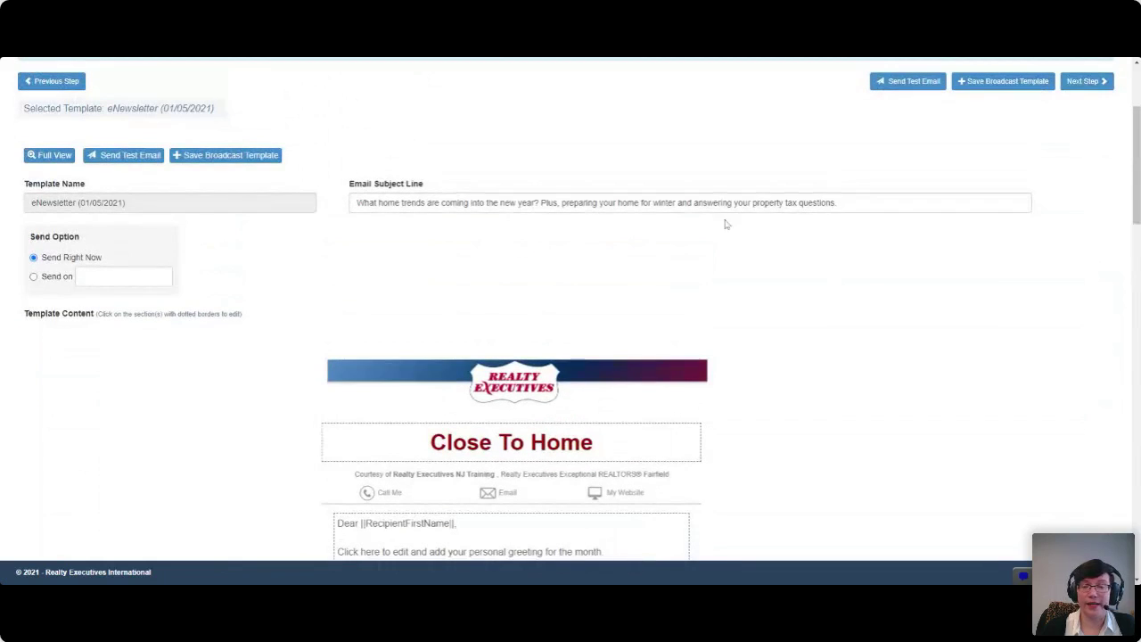
left_click_drag(565, 202, 661, 202)
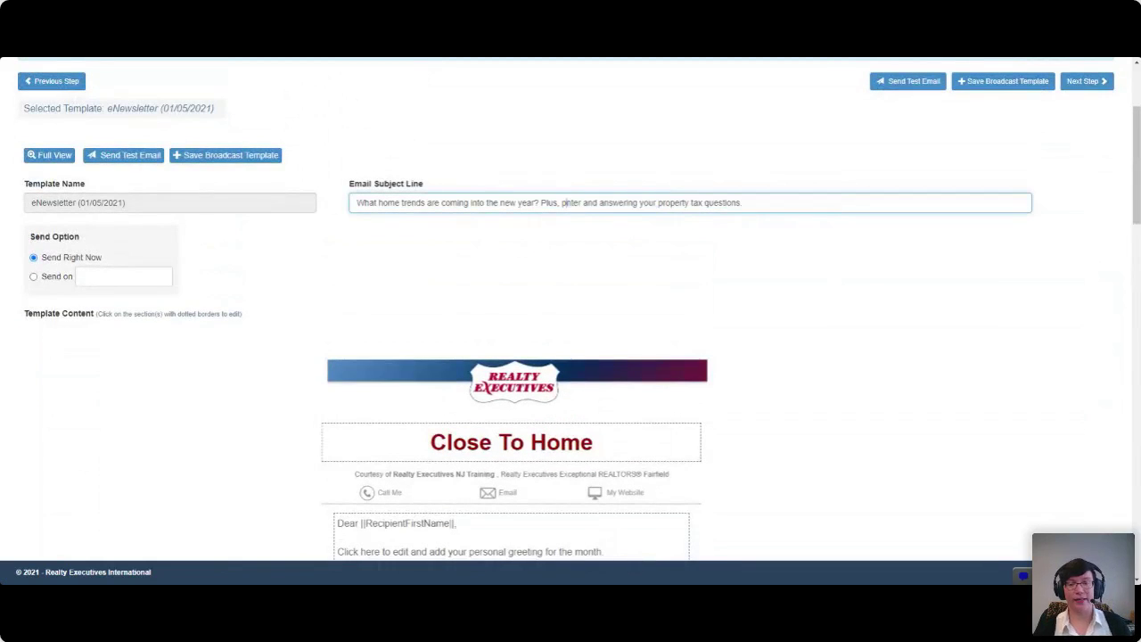
Step: Append "hsgsg" to the Close To Home heading and open the personal greeting section for editing
scroll(764, 304, "down", 2)
left_click(659, 270)
type("hsgsg")
left_click(464, 361)
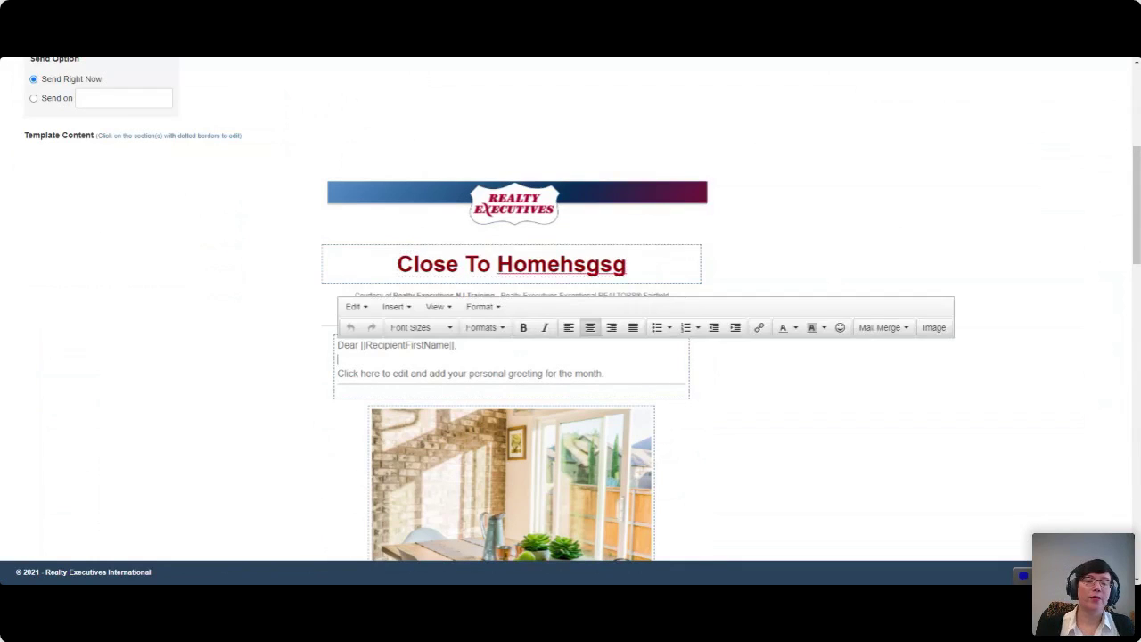
Step: Leave the greeting unedited and examine the newsletter's articles from 2021 Home Design Trends down to the Featured Properties section
scroll(570, 356, "down", 1)
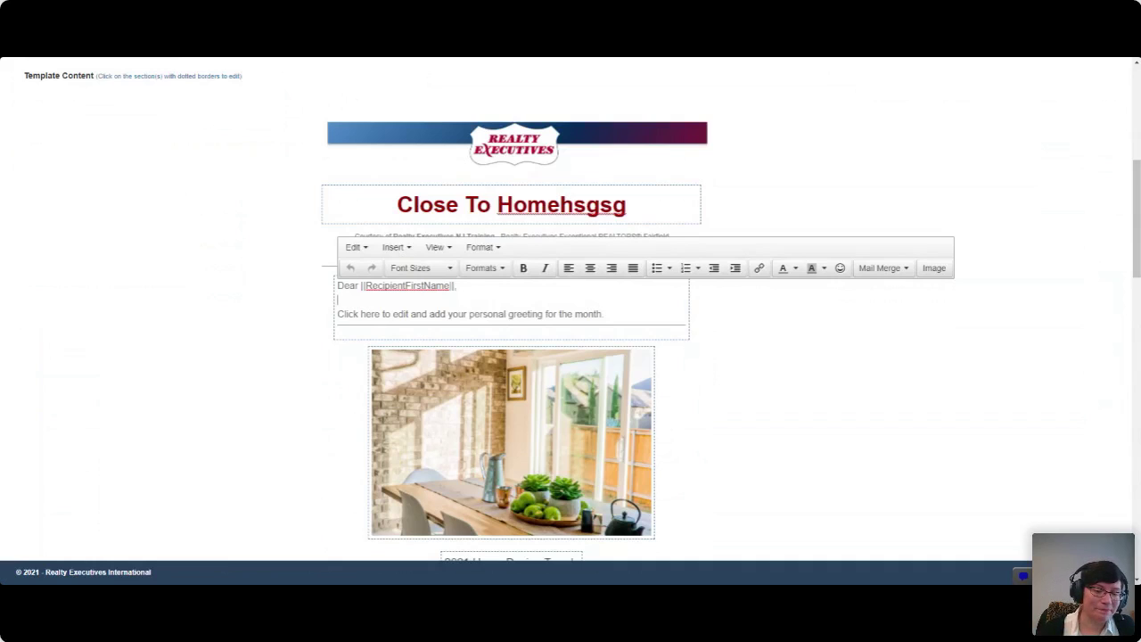
scroll(775, 328, "down", 1)
left_click(728, 328)
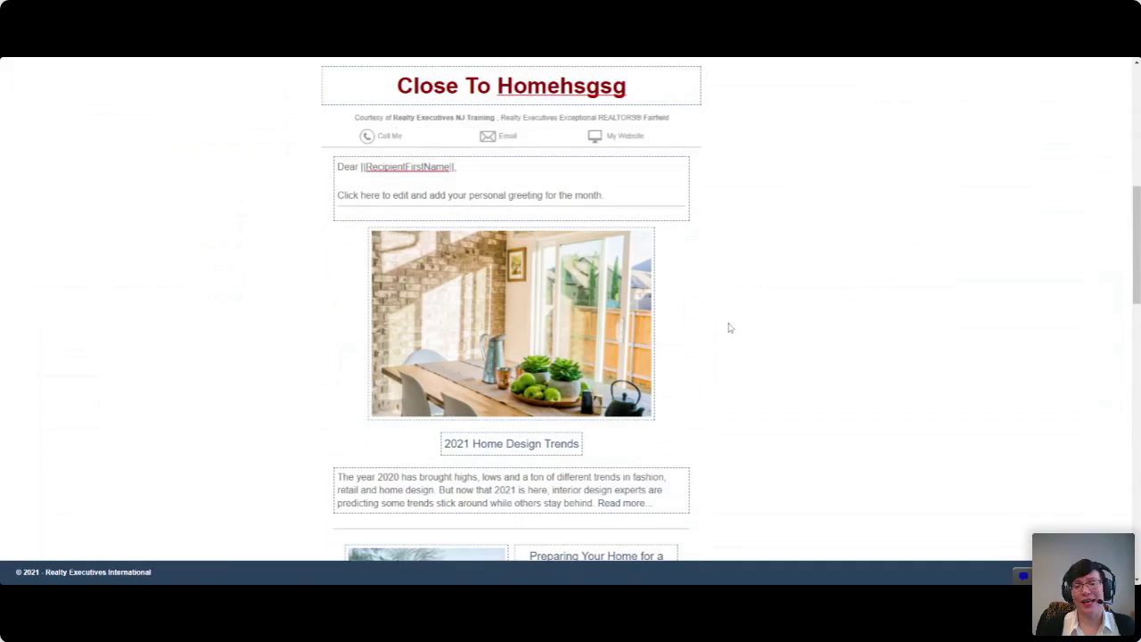
scroll(728, 327, "down", 1)
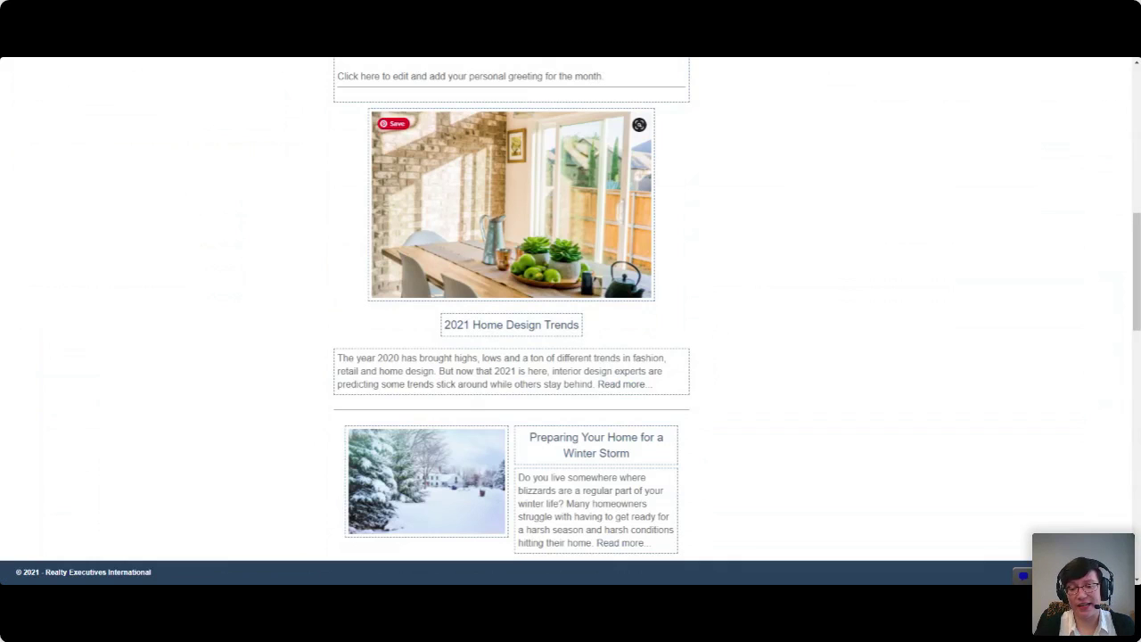
scroll(699, 288, "down", 2)
scroll(700, 288, "down", 1)
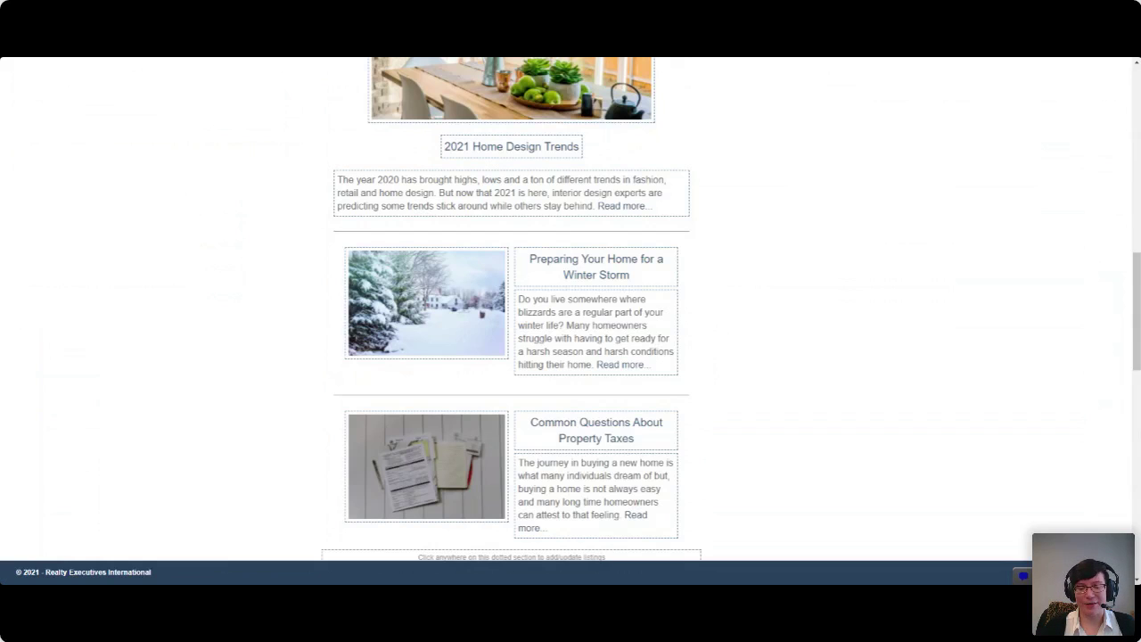
scroll(736, 326, "down", 5)
scroll(772, 320, "down", 2)
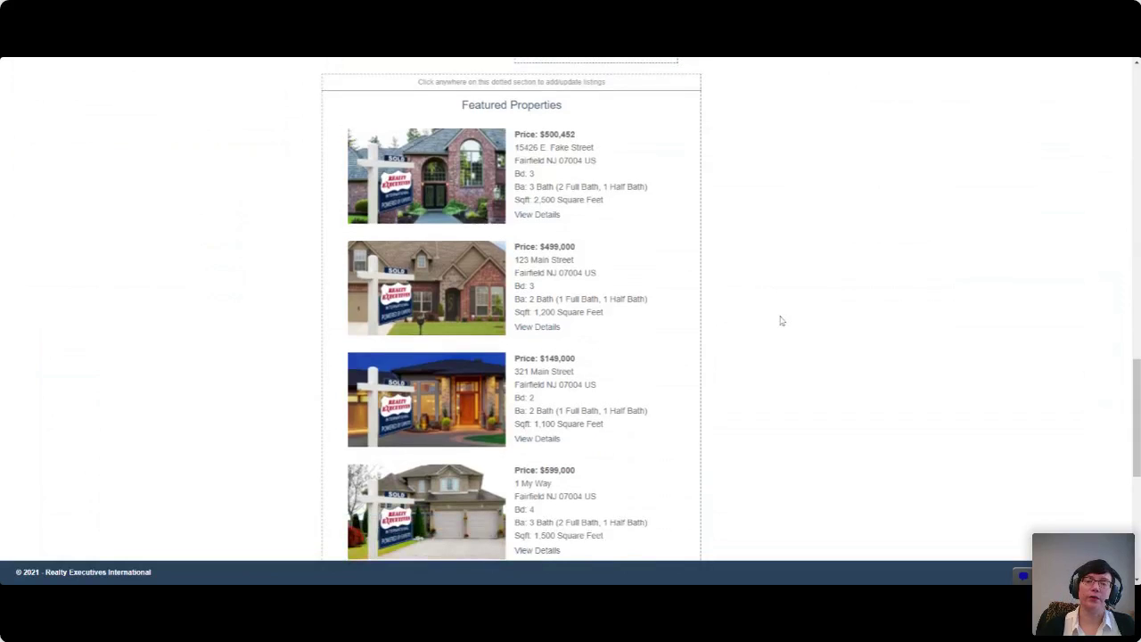
Step: Open the Featured Properties listing options, choose to pick listings manually and select the last three of the four listings
left_click(661, 243)
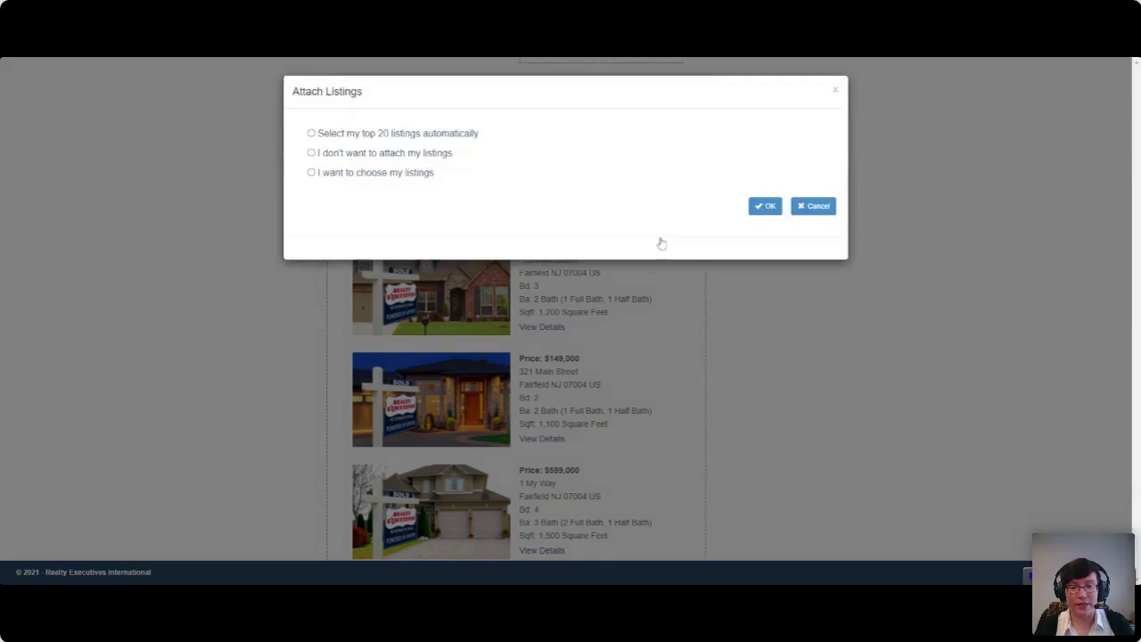
left_click(311, 174)
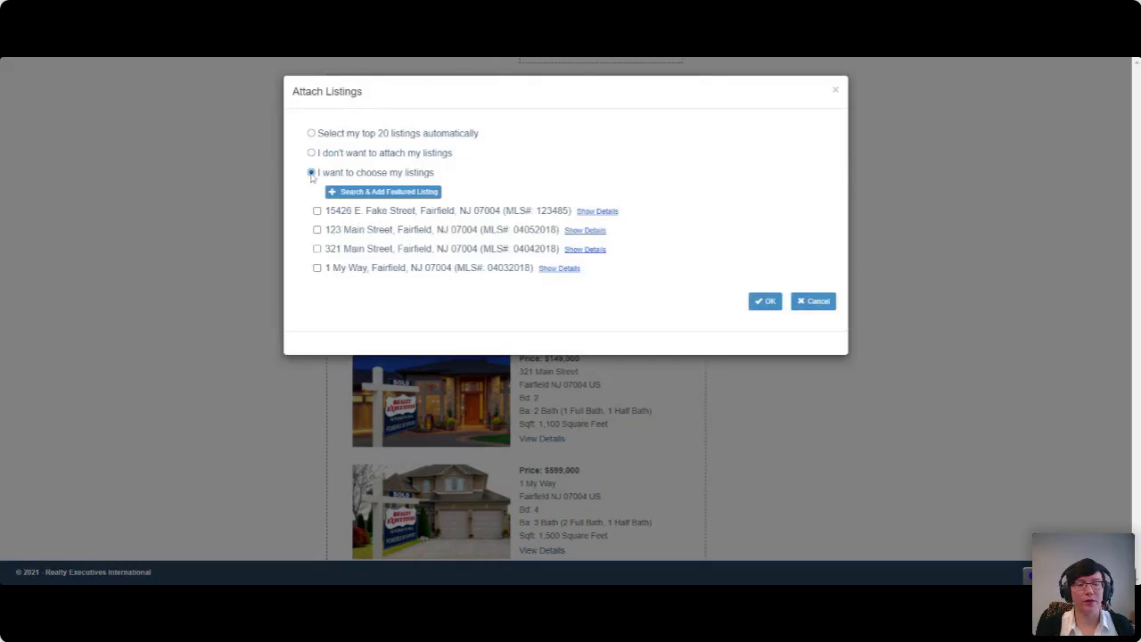
left_click(317, 230)
left_click(317, 356)
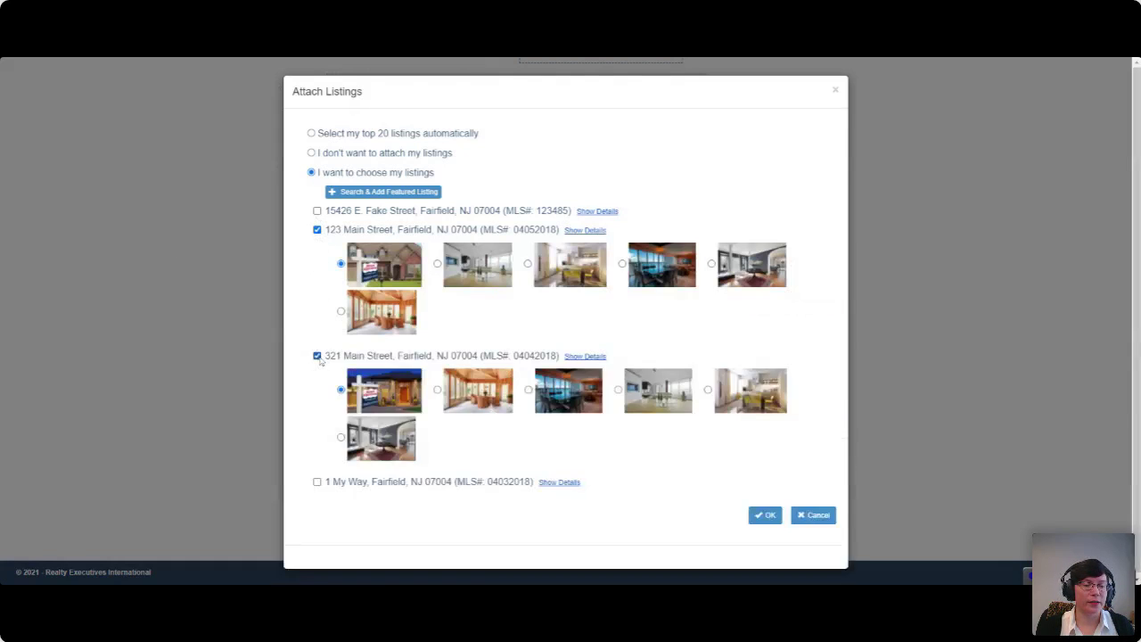
left_click(318, 482)
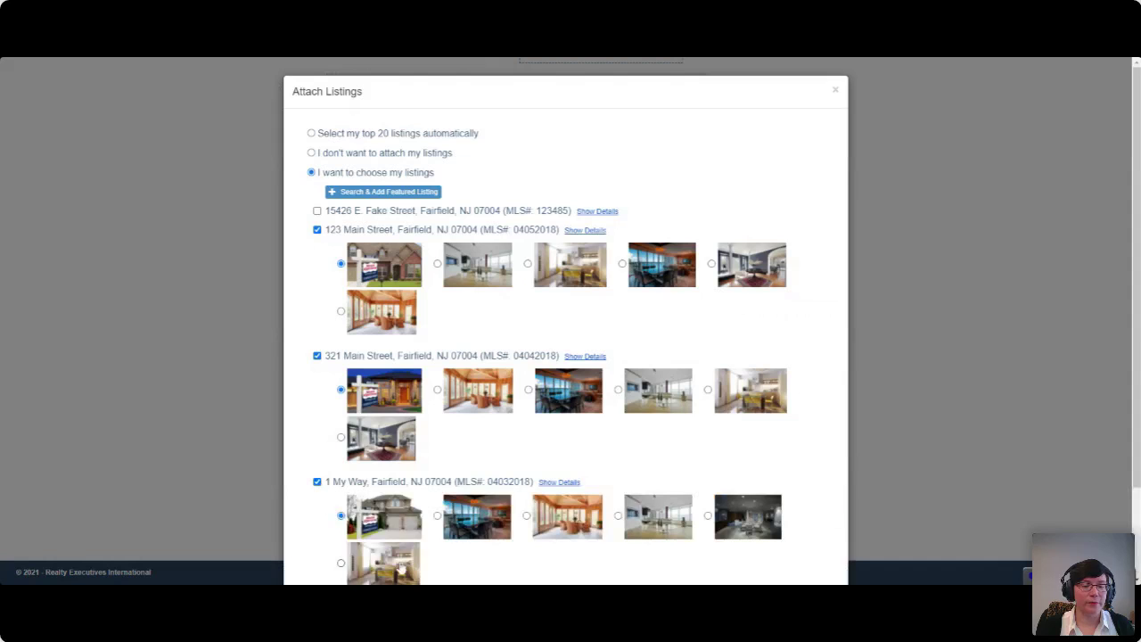
Step: Set the second photo as the image for each of the three selected listings and apply them to Featured Properties
left_click(437, 515)
left_click(436, 390)
left_click(437, 264)
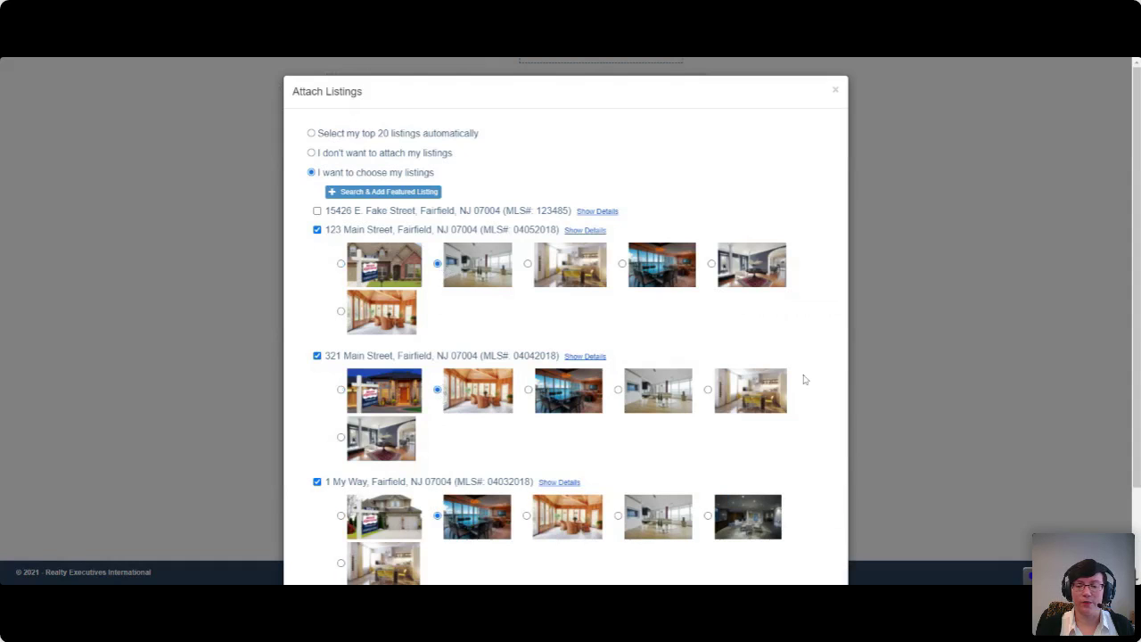
scroll(802, 378, "down", 2)
left_click(768, 515)
left_click(648, 348)
left_click(718, 174)
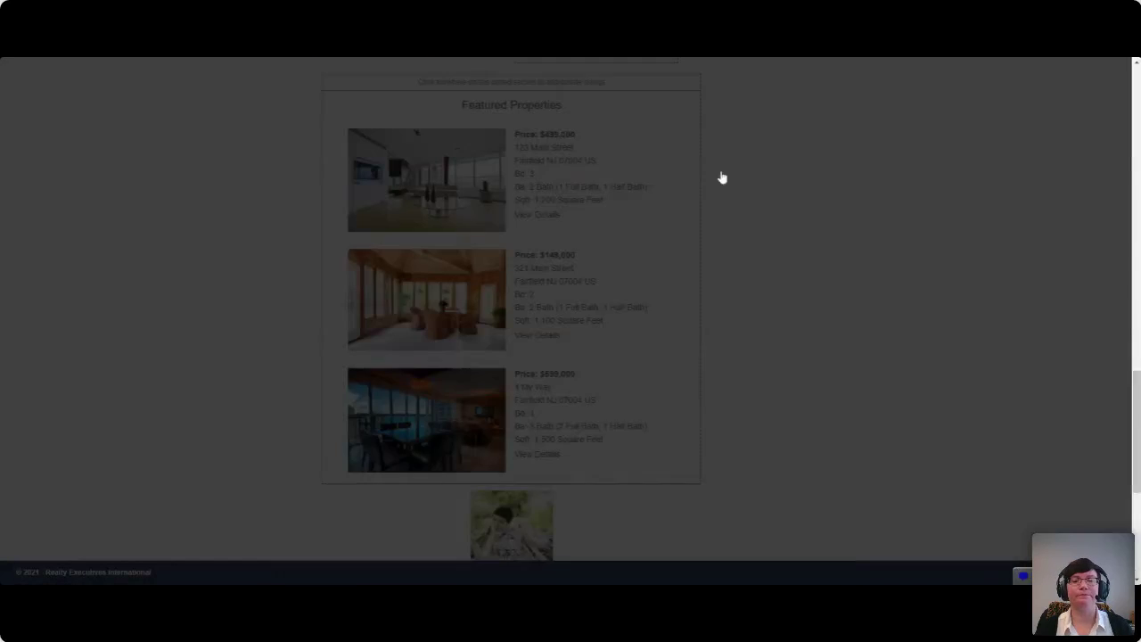
Step: Review the newsletter's contact footer, continue to recipient selection and choose only the last listed contact for the broadcast
scroll(775, 234, "down", 3)
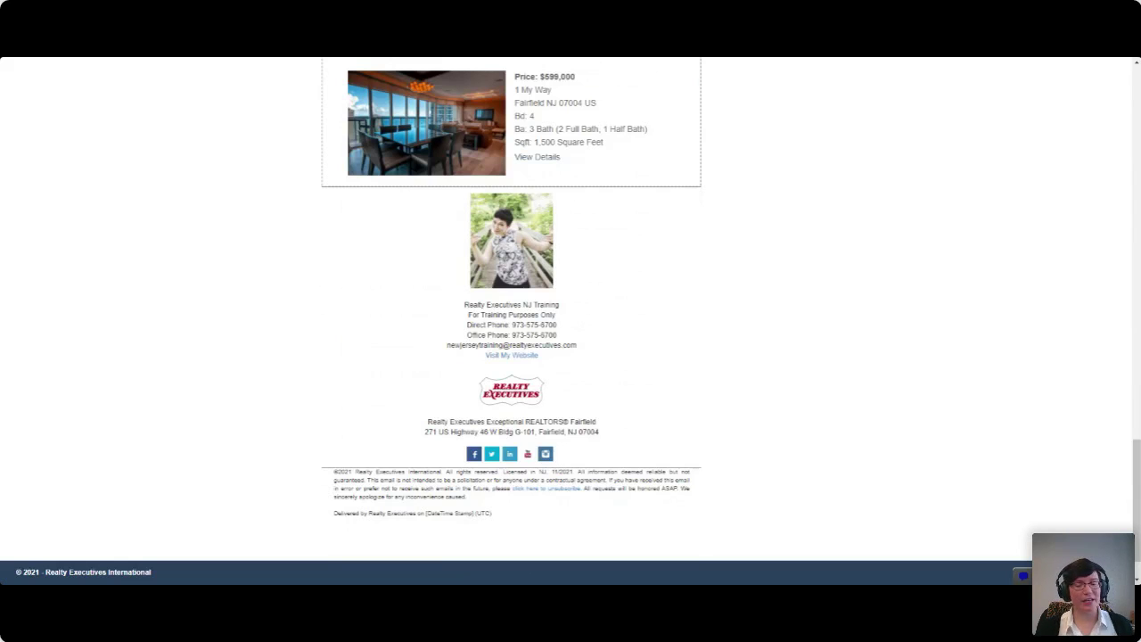
scroll(570, 309, "down", 1)
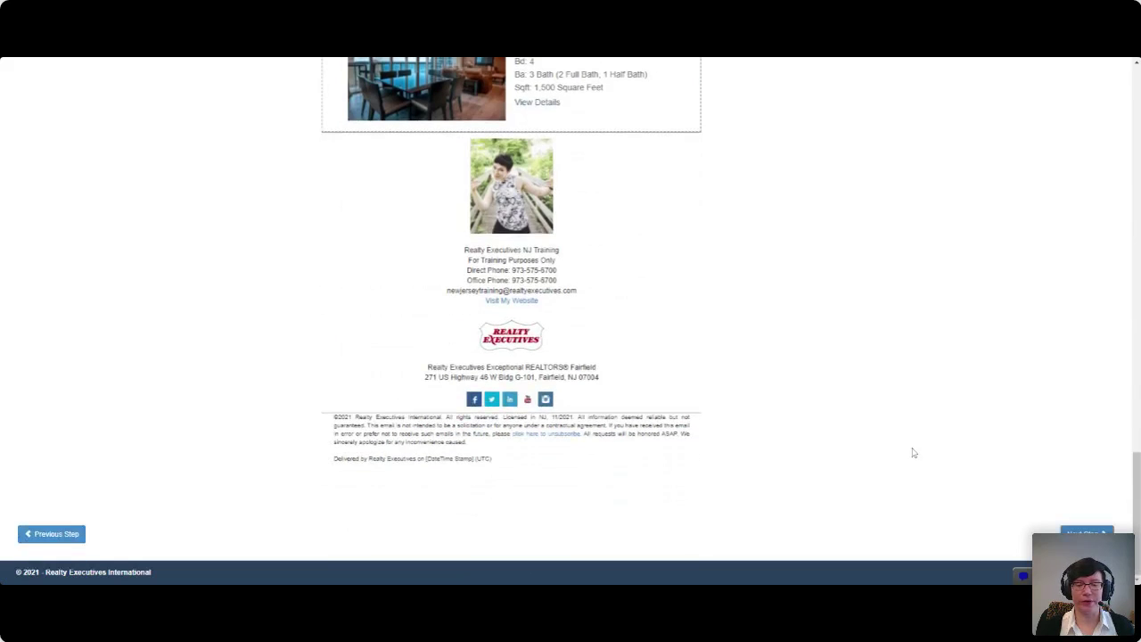
left_click(1086, 533)
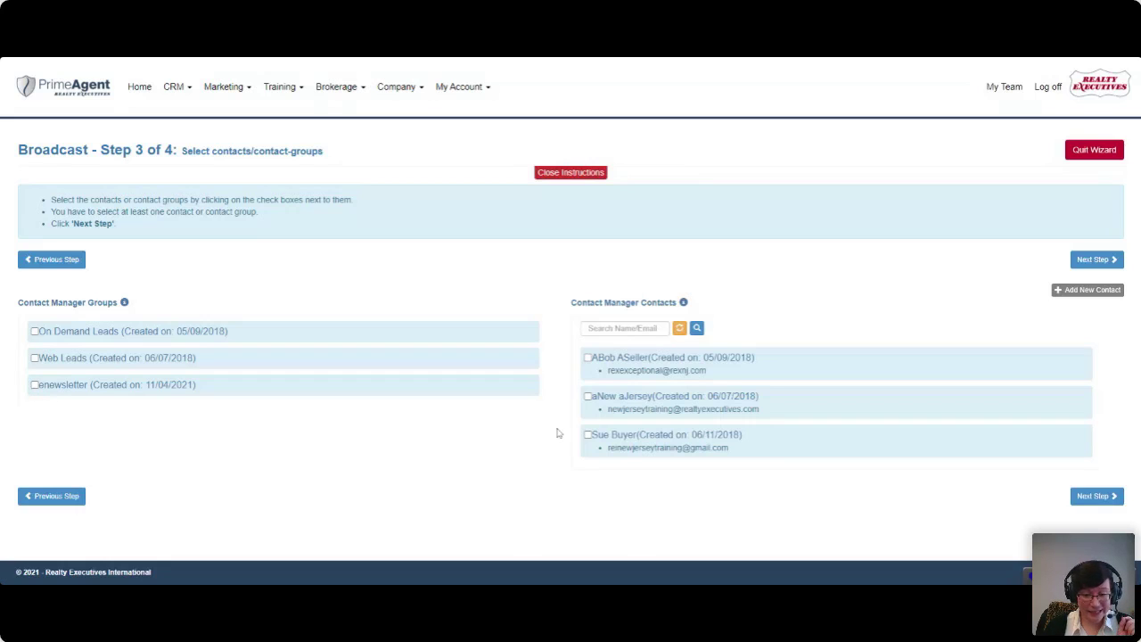
left_click(587, 435)
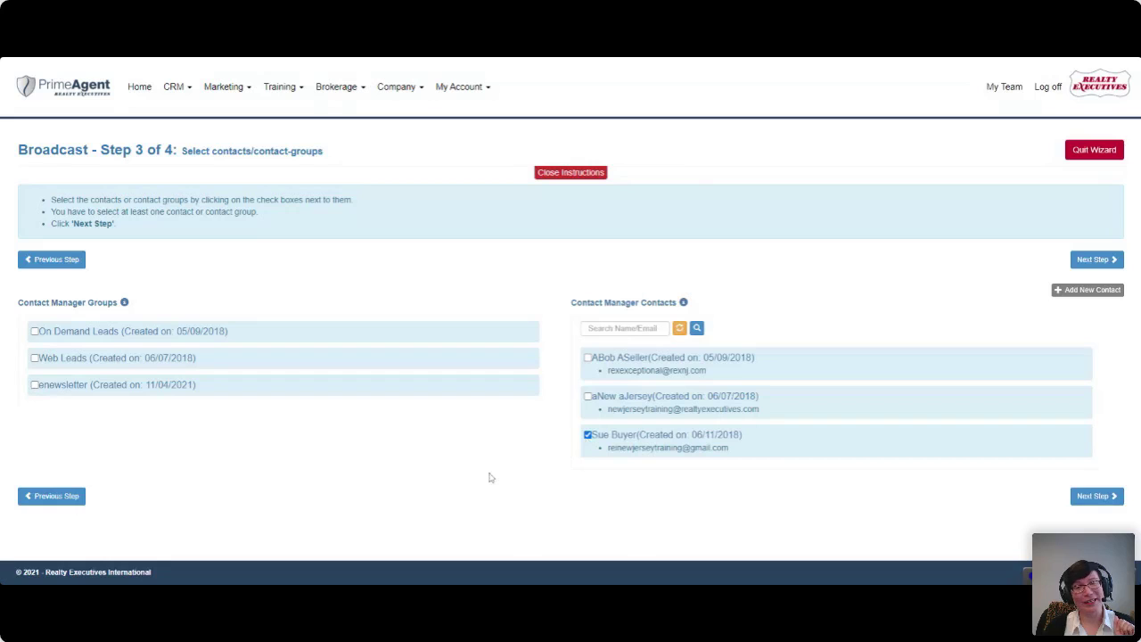
left_click(1099, 259)
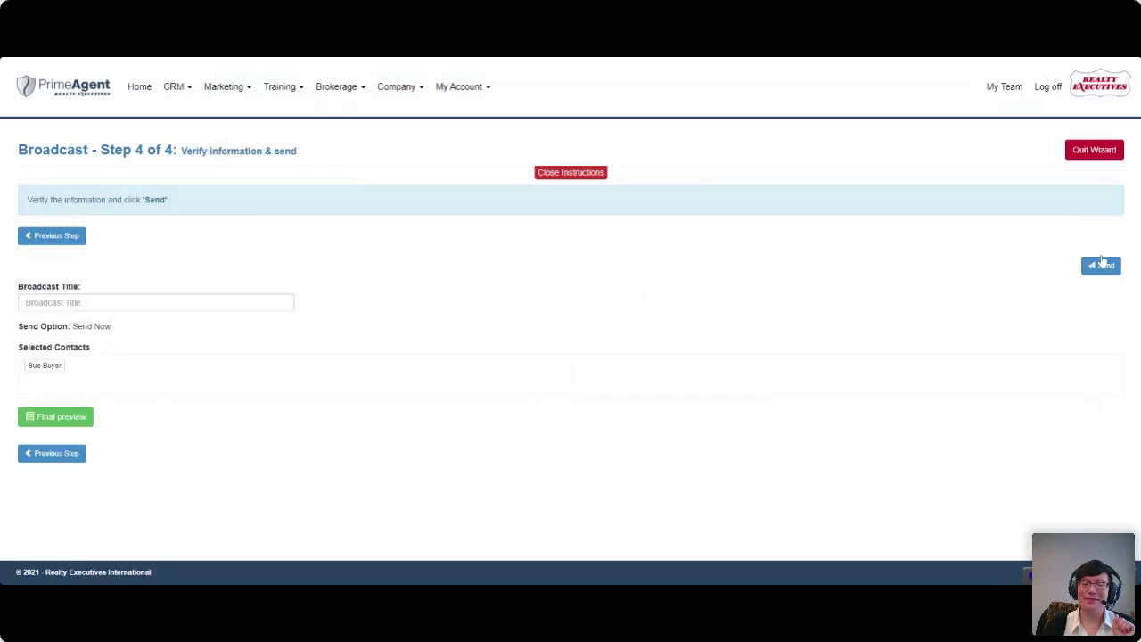
Step: Title the broadcast newsletter4 and send it
left_click(156, 302)
type("newsletter4")
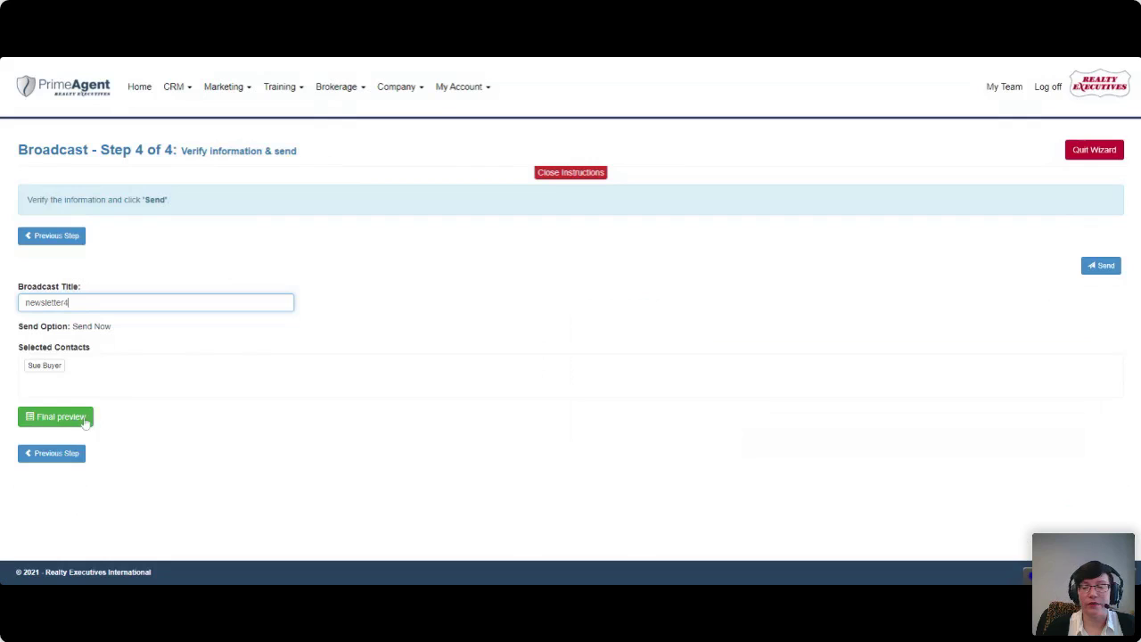
left_click(1100, 268)
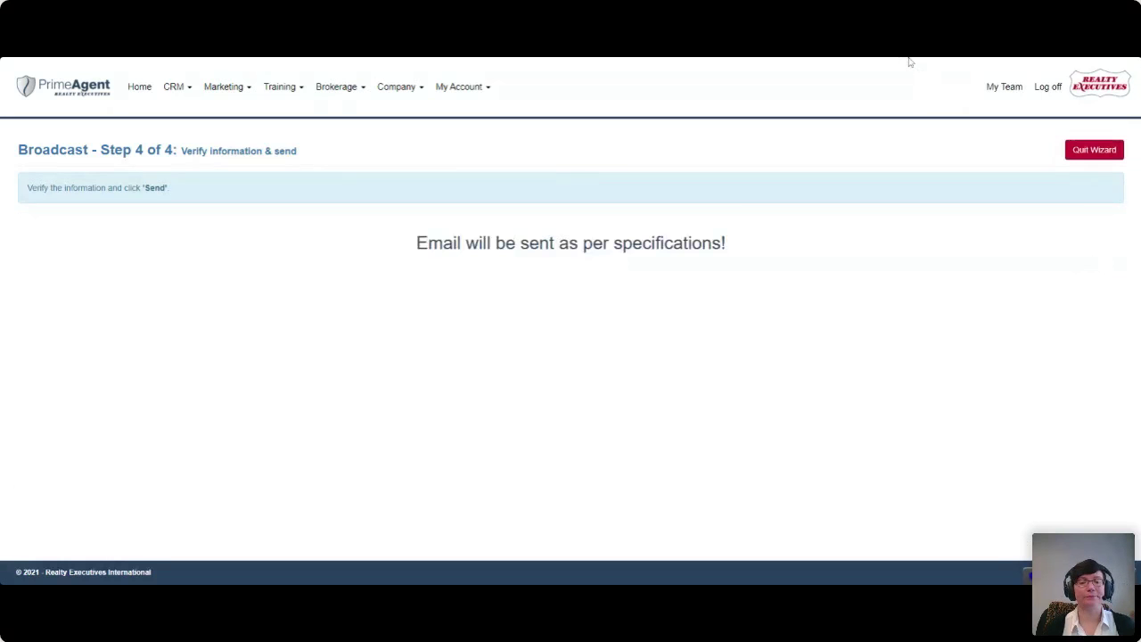